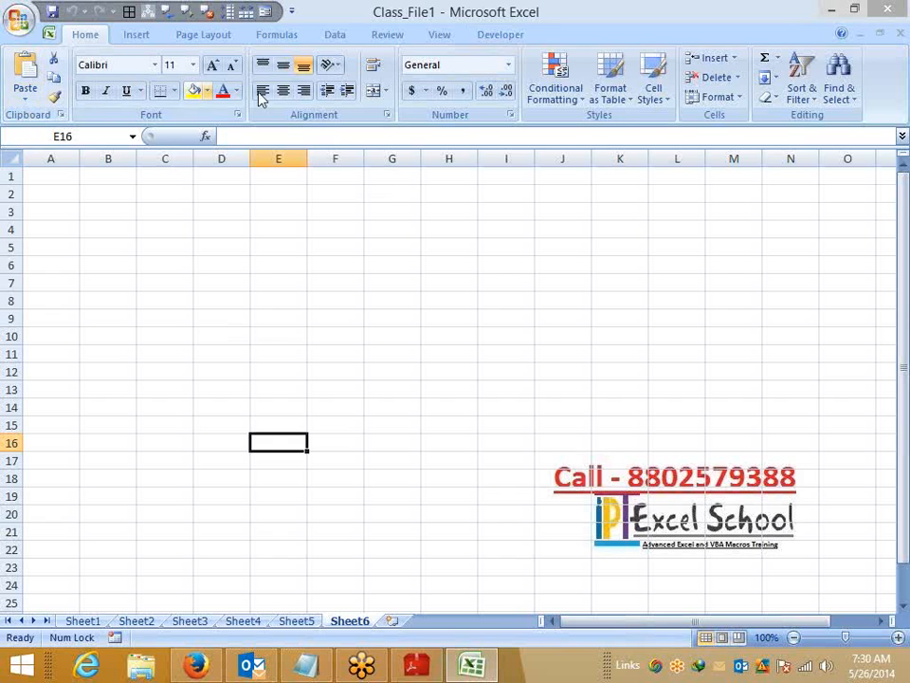
Delete the Workbook_SheetChange procedure from the ThisWorkbook code in the Visual Basic editor and return to the worksheet
click(501, 36)
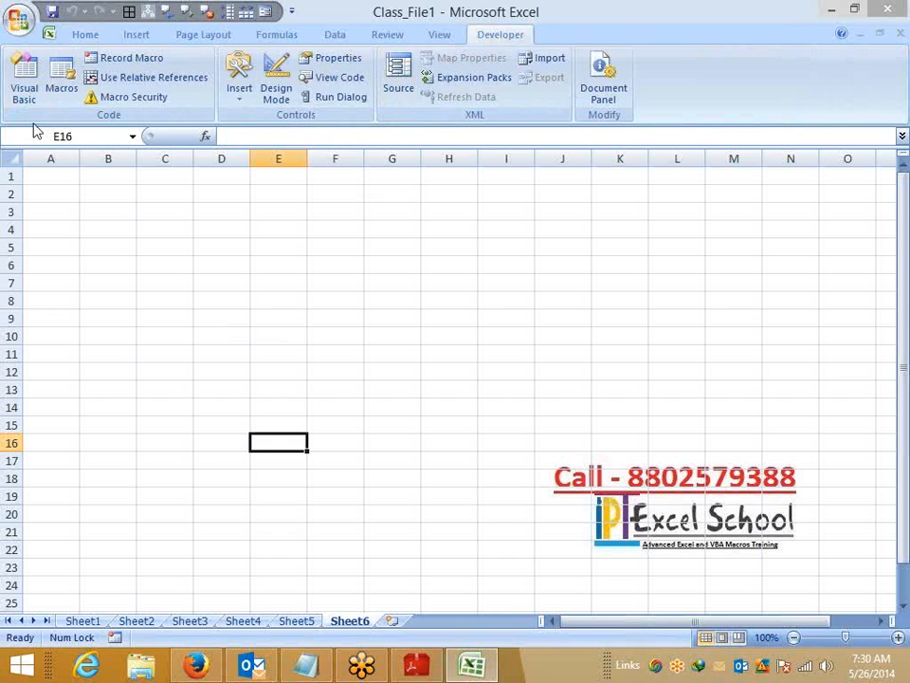
click(26, 87)
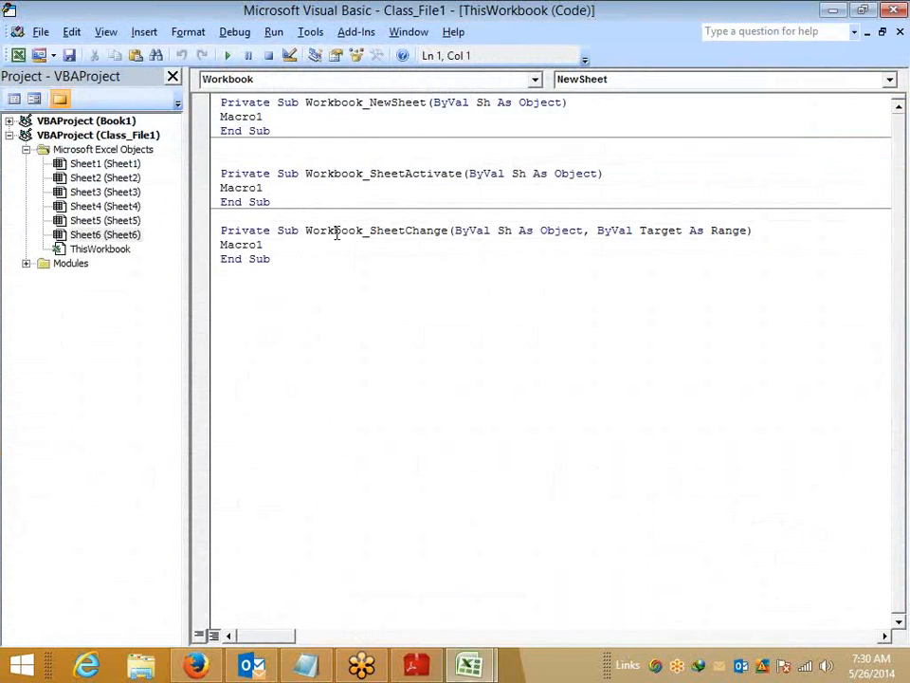
drag(290, 281, 212, 233)
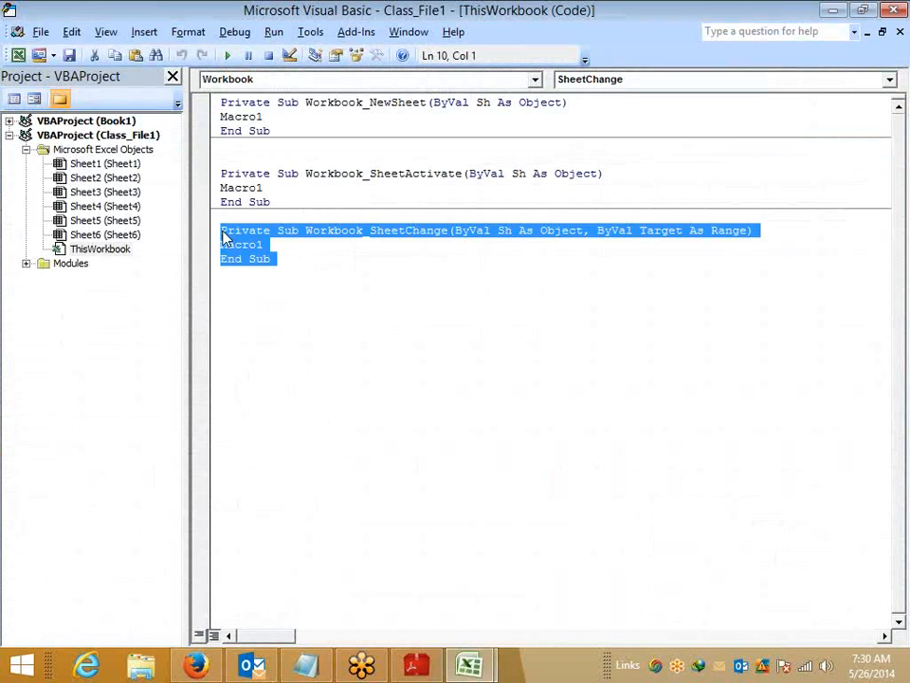
key(Delete)
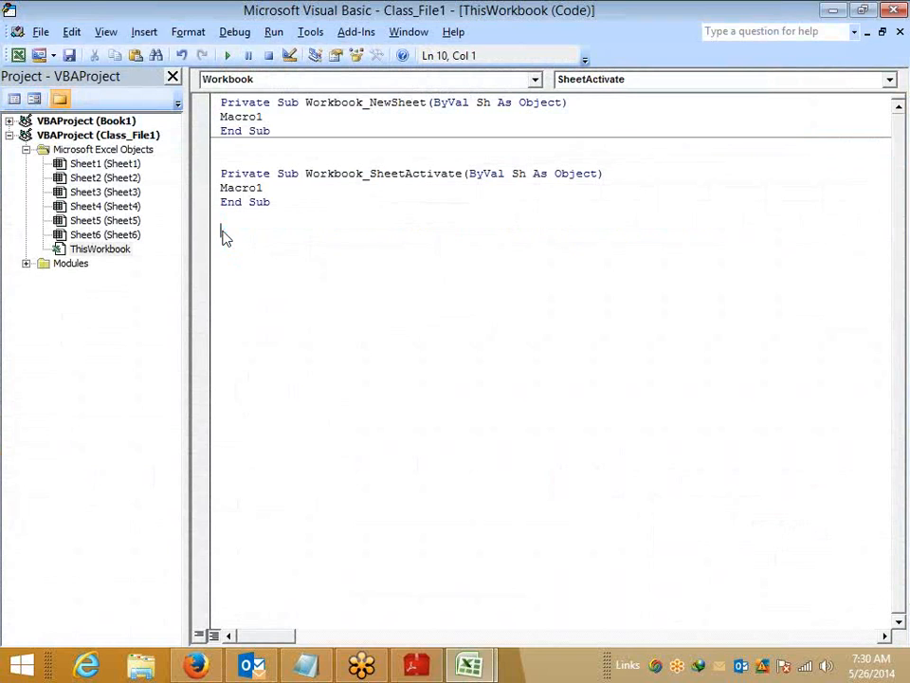
click(886, 10)
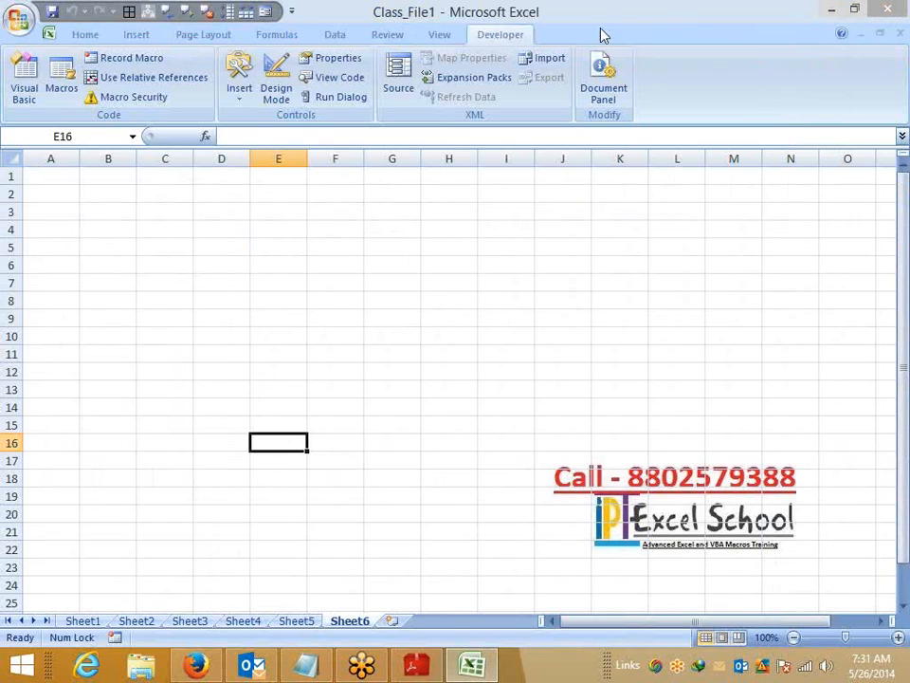
Enter the numbers 1, 2, 3, 4 and 5 across cells A1 to E1 of Sheet6
click(95, 270)
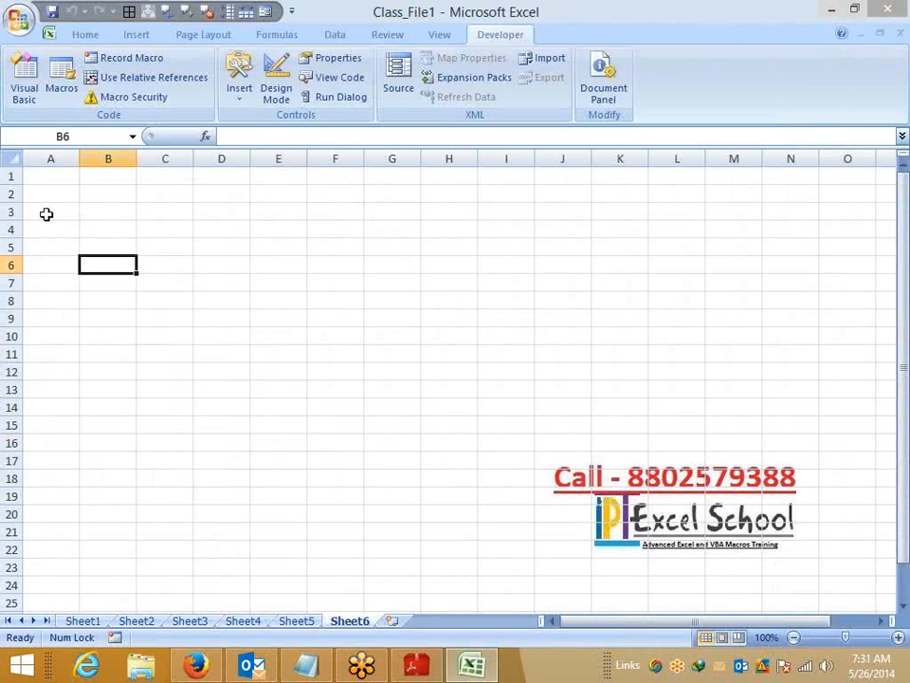
click(48, 191)
click(63, 174)
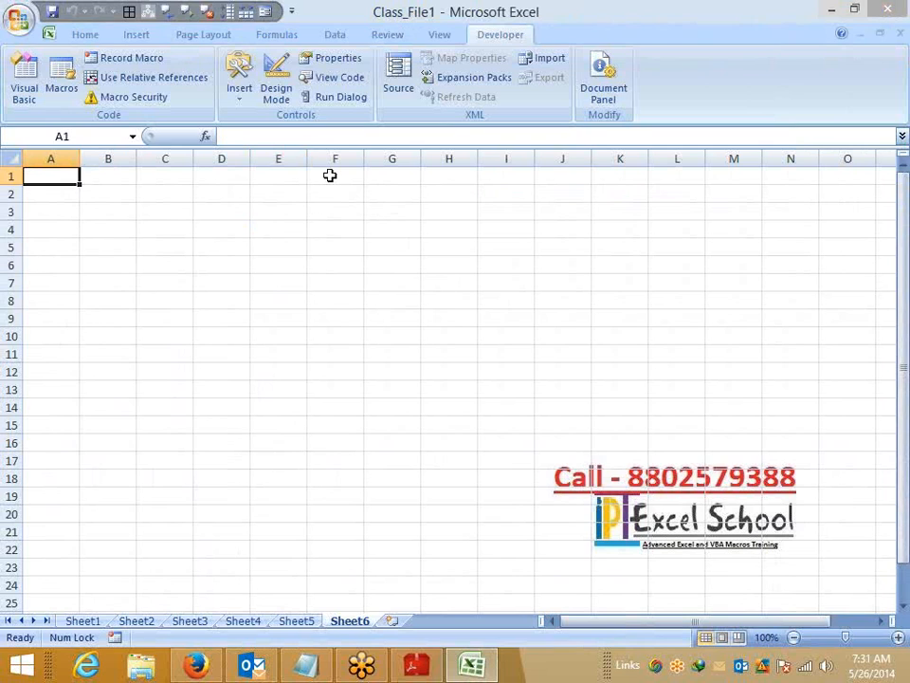
text(1)
key(Tab)
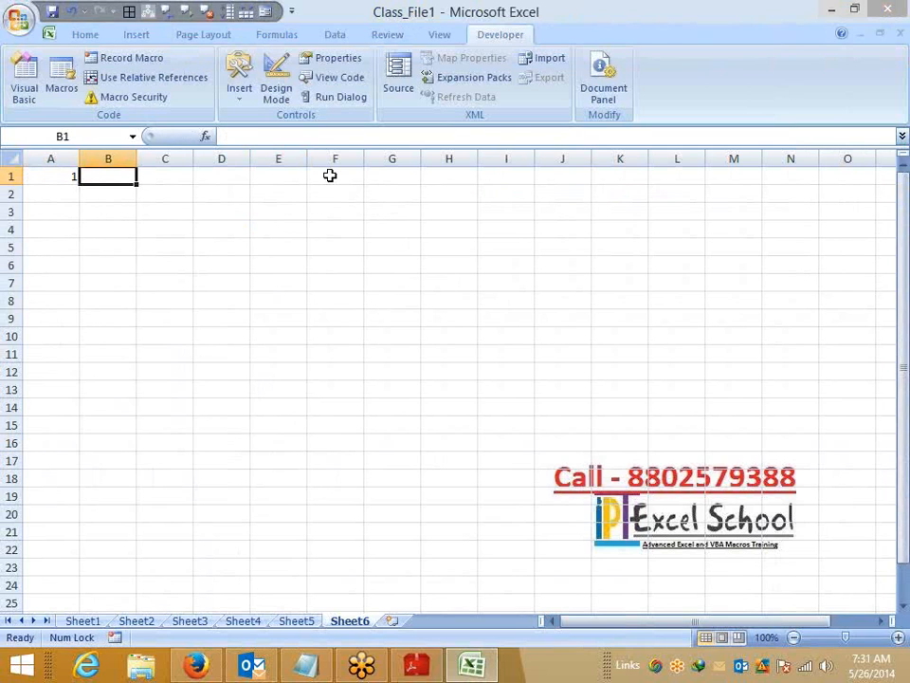
text(2)
key(Tab)
text(3)
key(Tab)
text(4)
key(Tab)
text(5)
key(Tab)
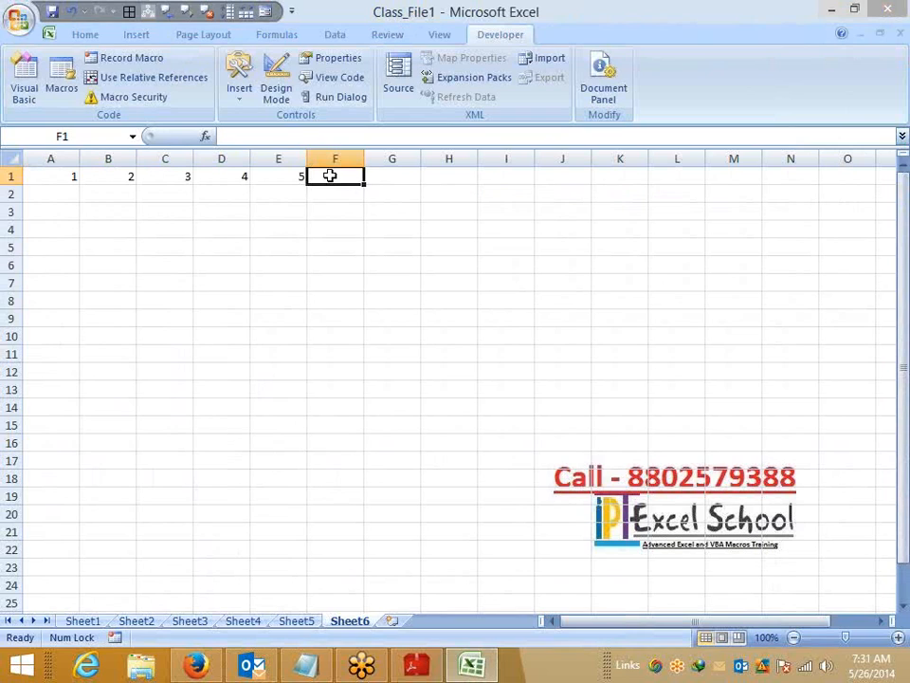
Enter the horizontal array constant formula ={1,2,3,4,5,6} in cell A2
key(Down)
key(Left)
key(Left)
key(Left)
key(Left)
key(Left)
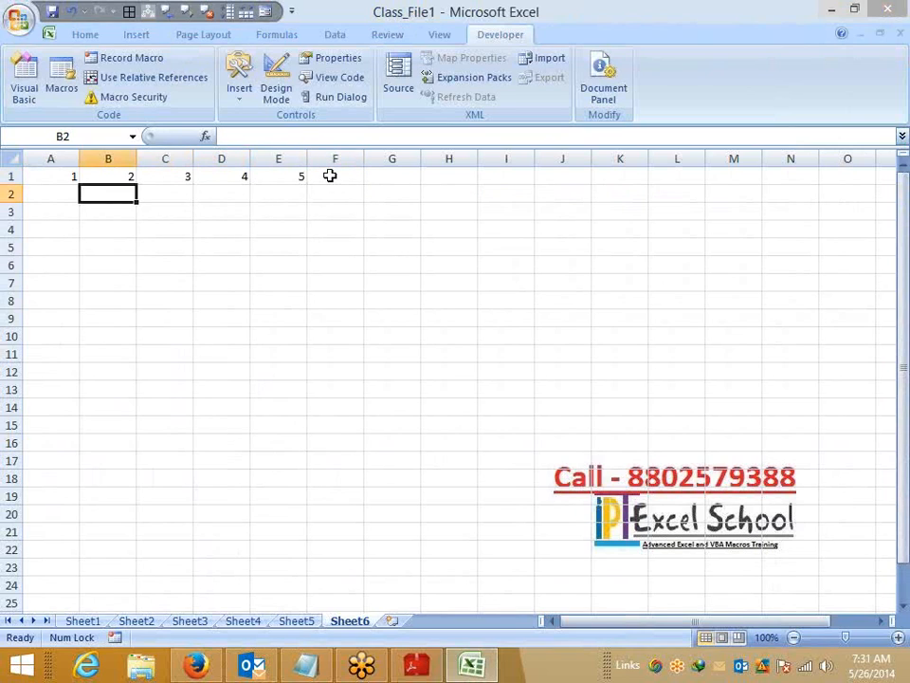
text(=)
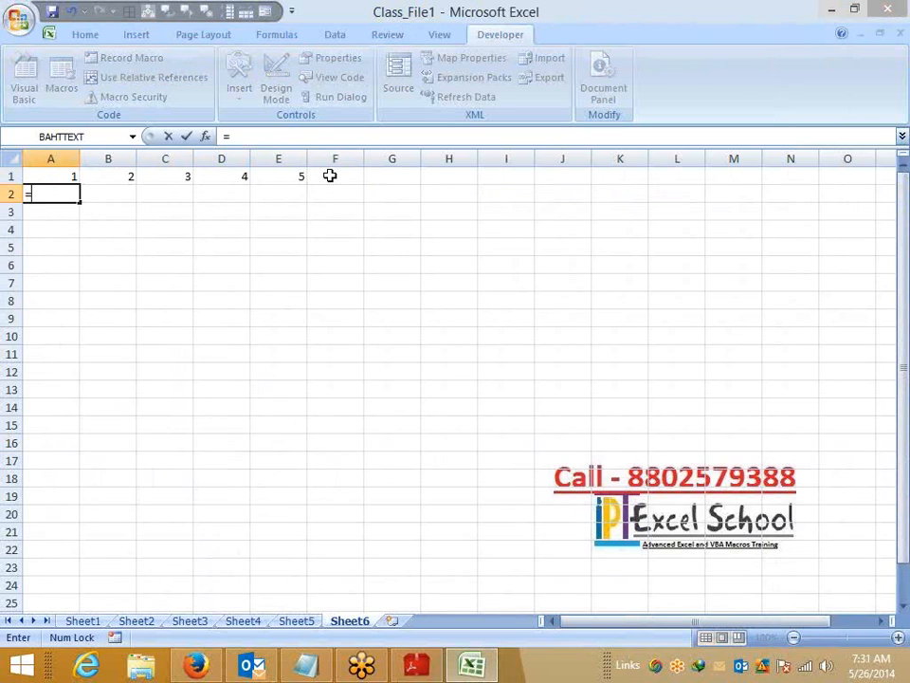
text({1,2,3,4,5)
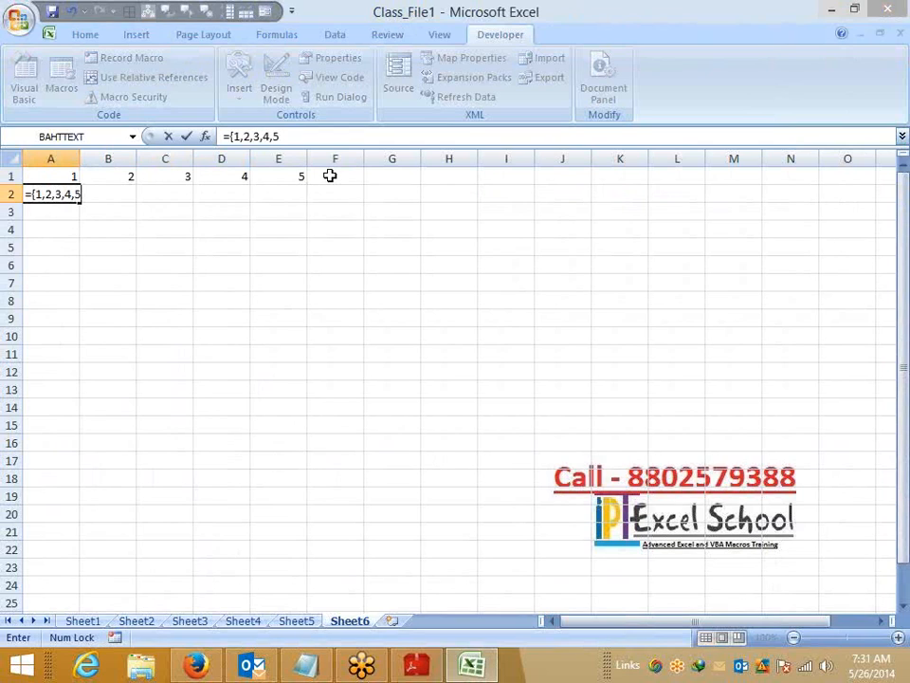
text(,6})
key(Return)
Re-enter the A2 formula as an array formula across the range A2:E2
key(Up)
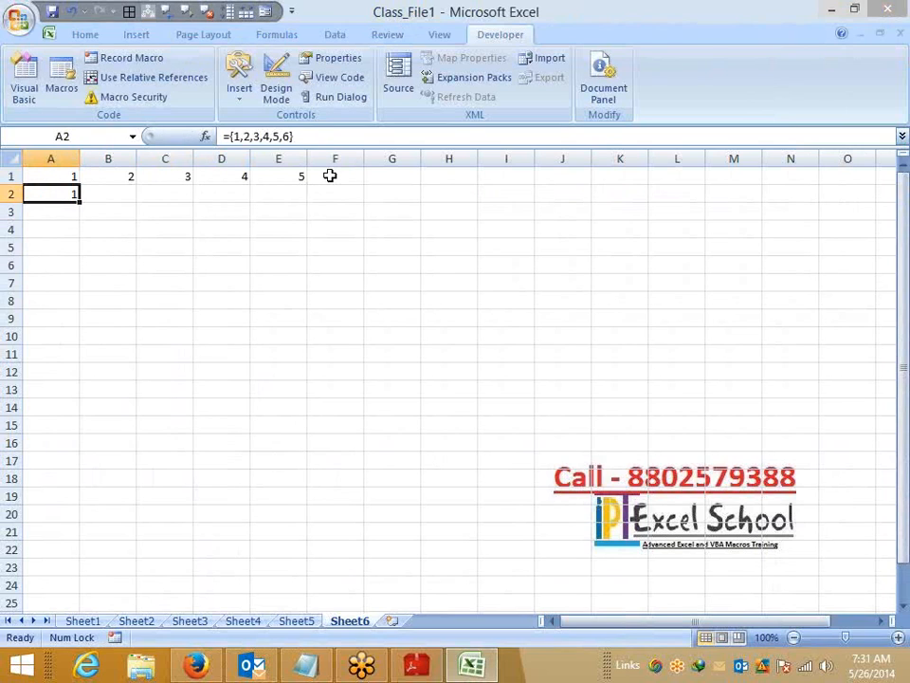
key(shift+Right)
key(shift+Right)
key(shift+Right)
key(shift+Right)
key(shift+Right)
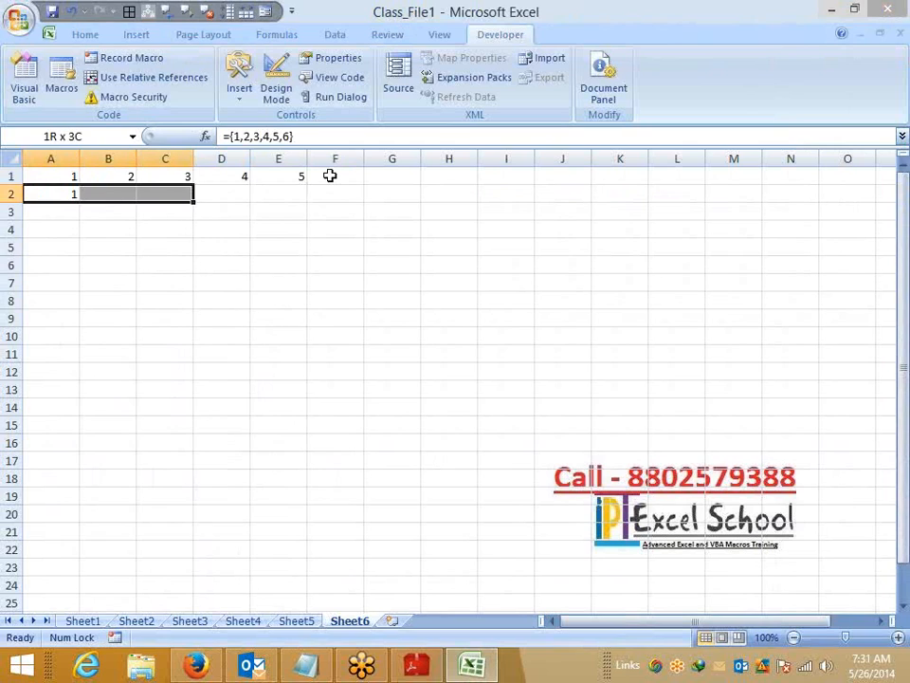
key(shift+Left)
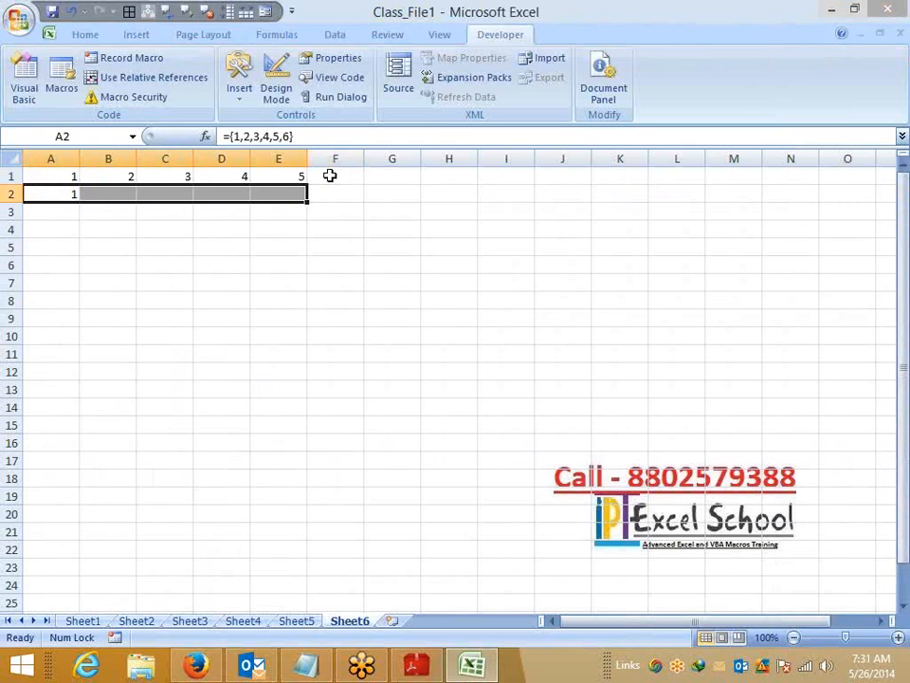
key(F2)
key(ctrl+shift+Return)
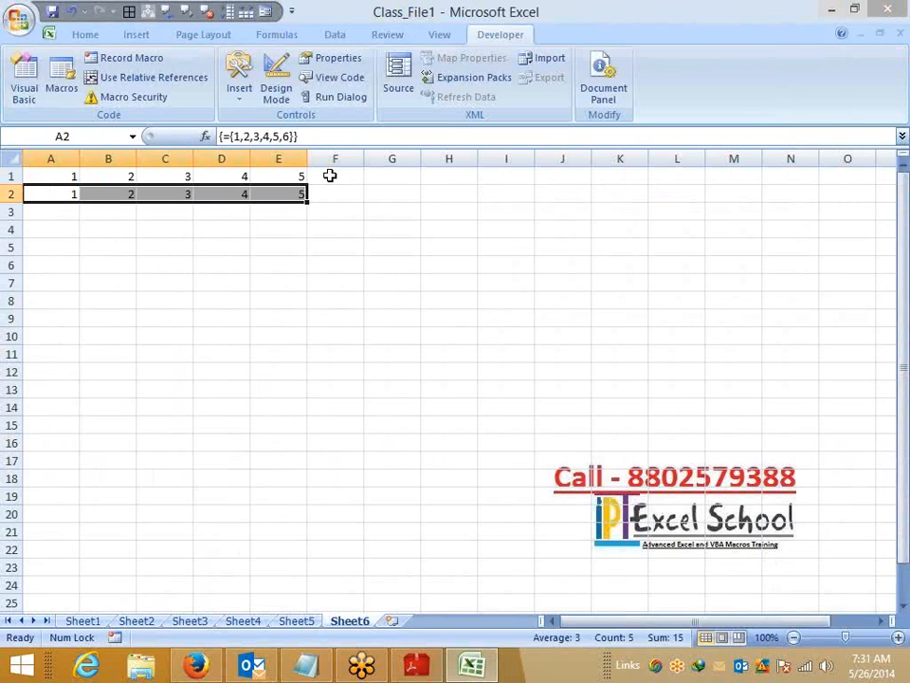
Enter the vertical array constant formula ={1;2;3;4;5;6} in cell A4
key(Down)
key(Down)
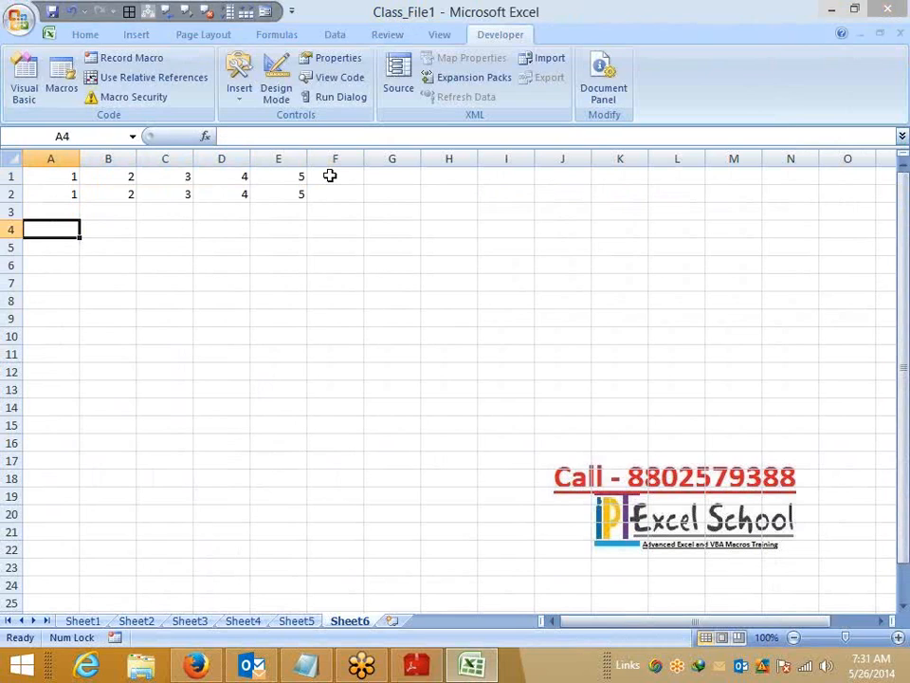
text(={1)
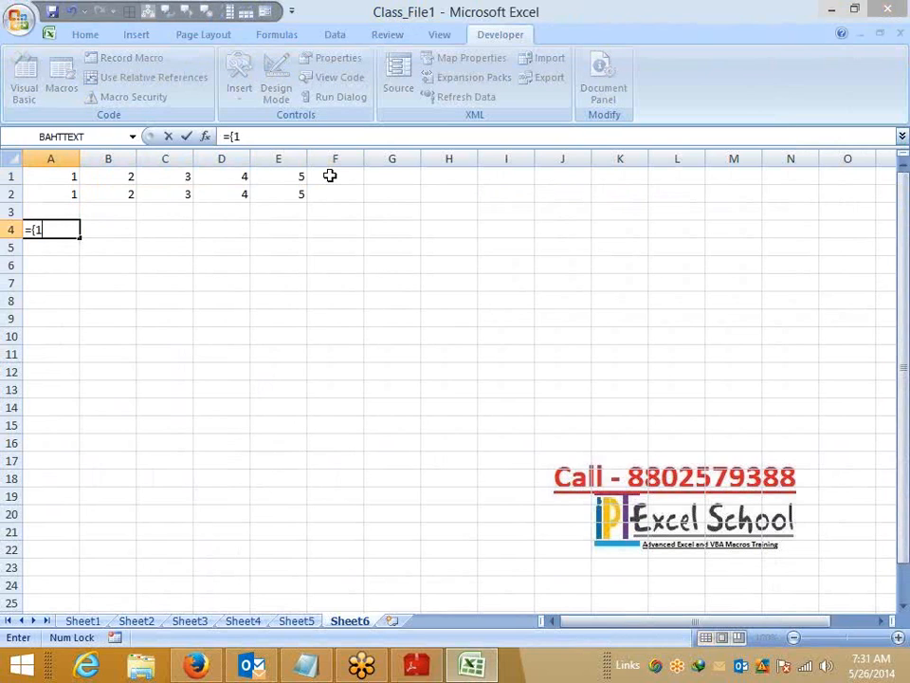
text(;2;3;4;5;)
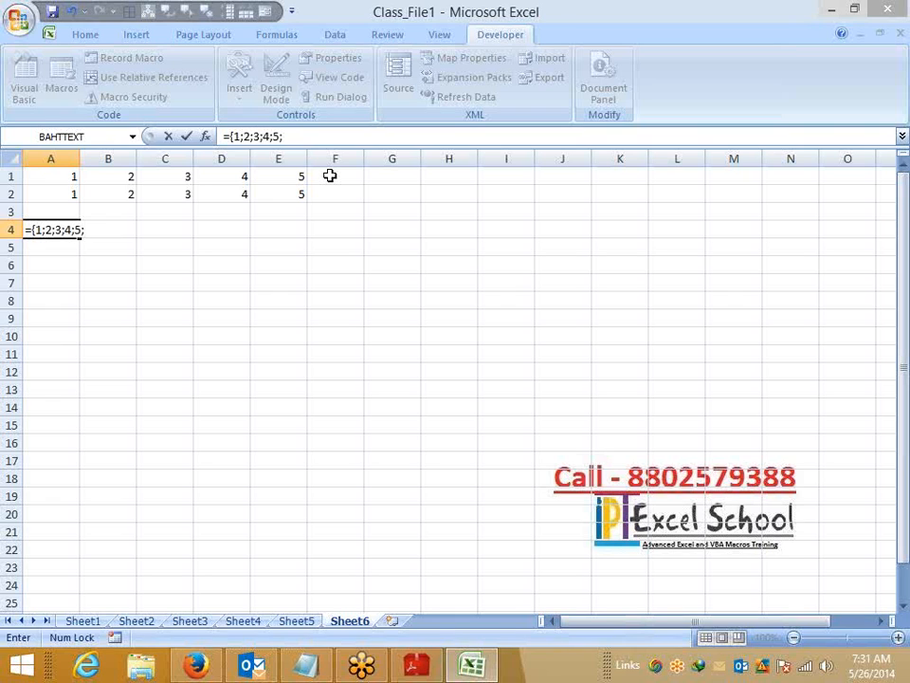
text(6})
key(ctrl+Return)
Re-enter the A4 formula as an array formula down the range A4:A8
key(shift+Down)
key(shift+Down)
key(shift+Down)
key(shift+Down)
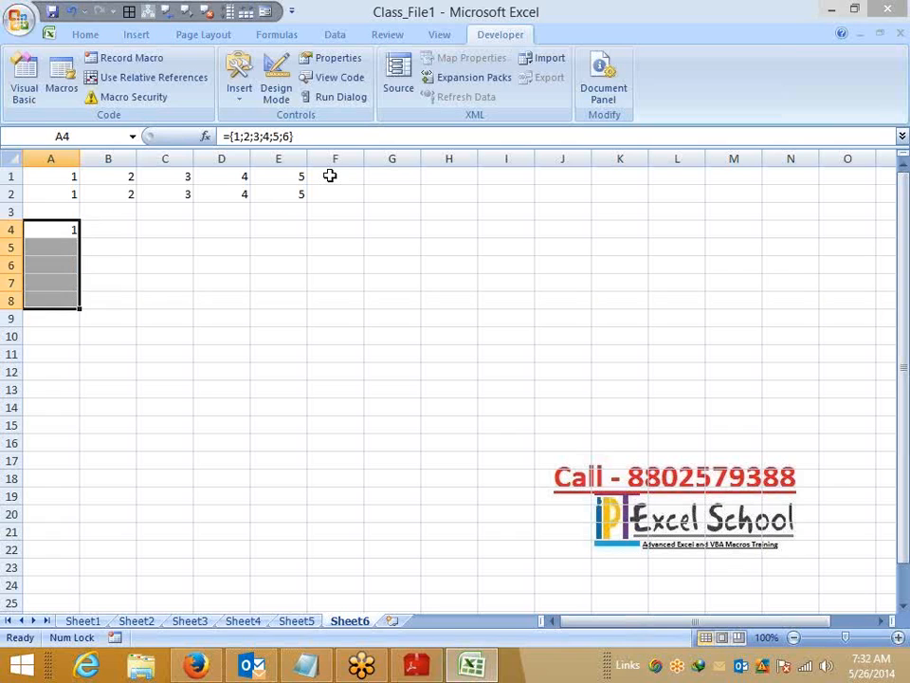
key(F2)
key(ctrl+shift+Return)
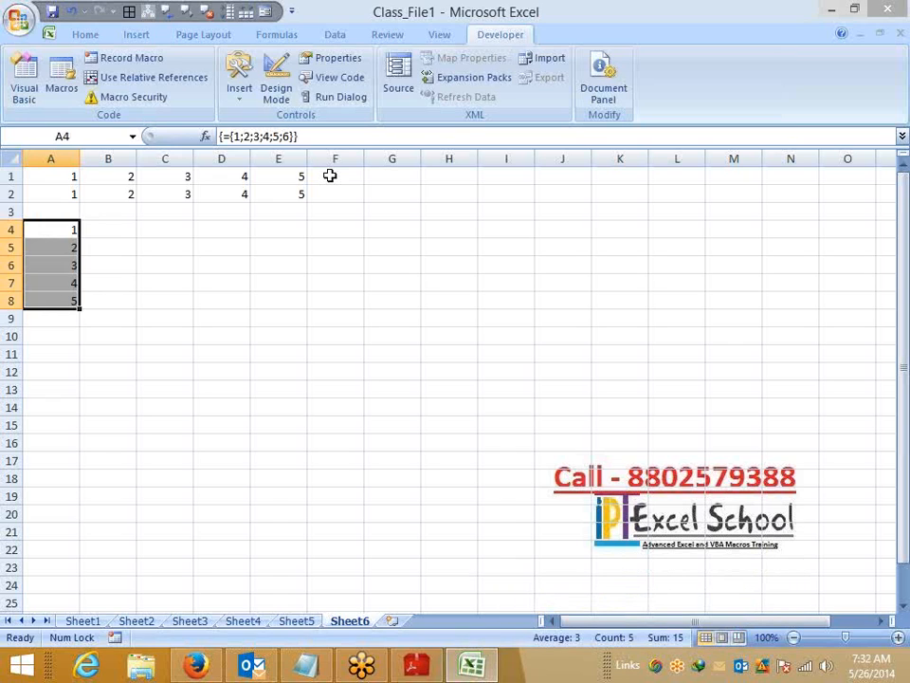
Compare the array formula in the vertical range A4:A8 with the one in the horizontal range starting at A2
key(Down)
key(Down)
key(Down)
key(Down)
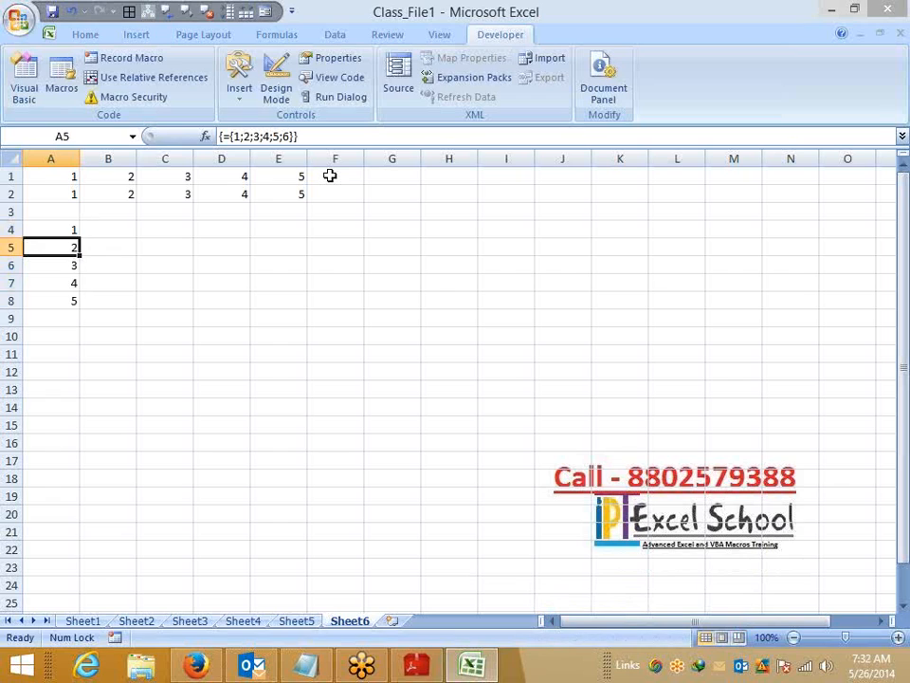
key(Up)
key(Up)
key(Up)
key(Up)
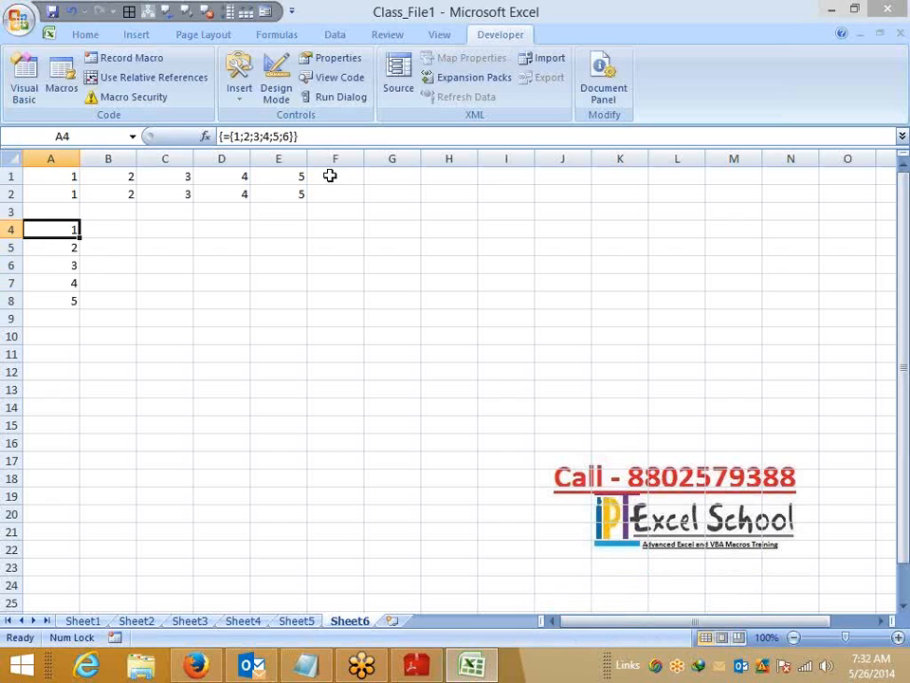
key(Up)
key(Up)
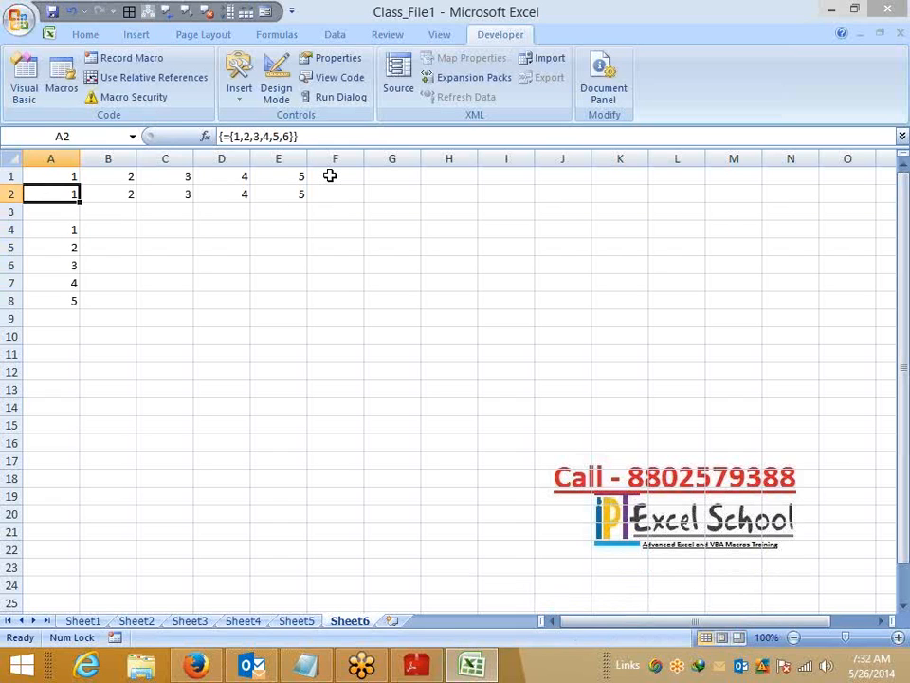
Enter the two-row array constant formula ={1,2,3,4;5,6,7,8} in cell A10
click(71, 340)
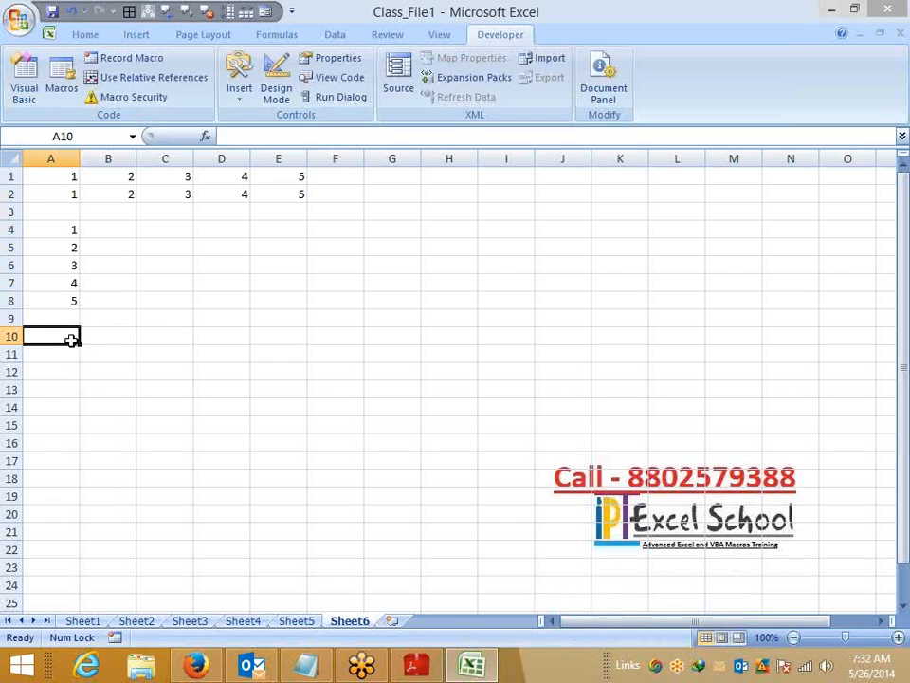
text(=()
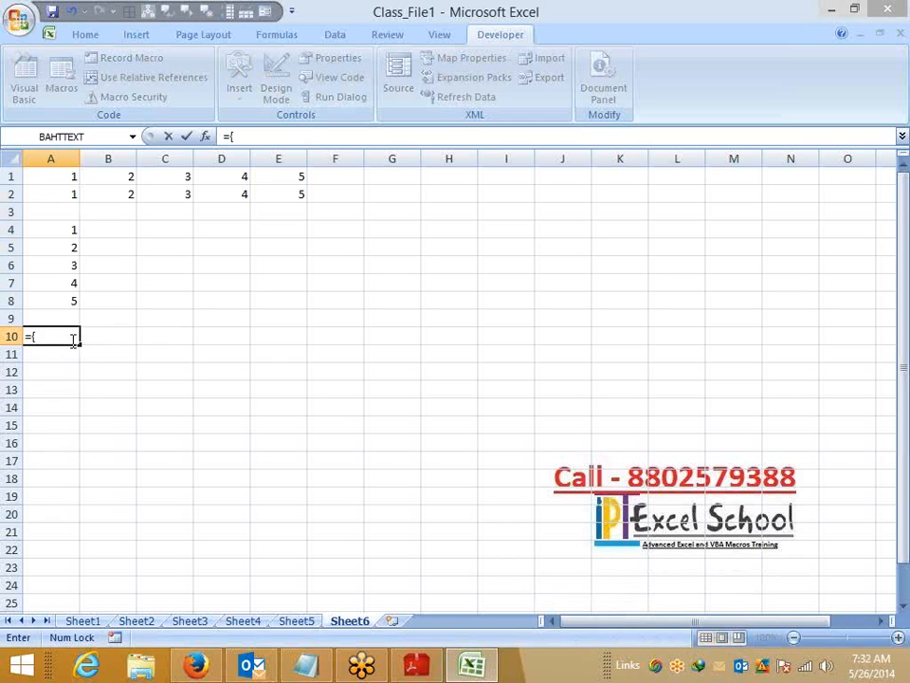
text(1,2)
key(BackSpace)
key(BackSpace)
text(,2,3,4)
text(;)
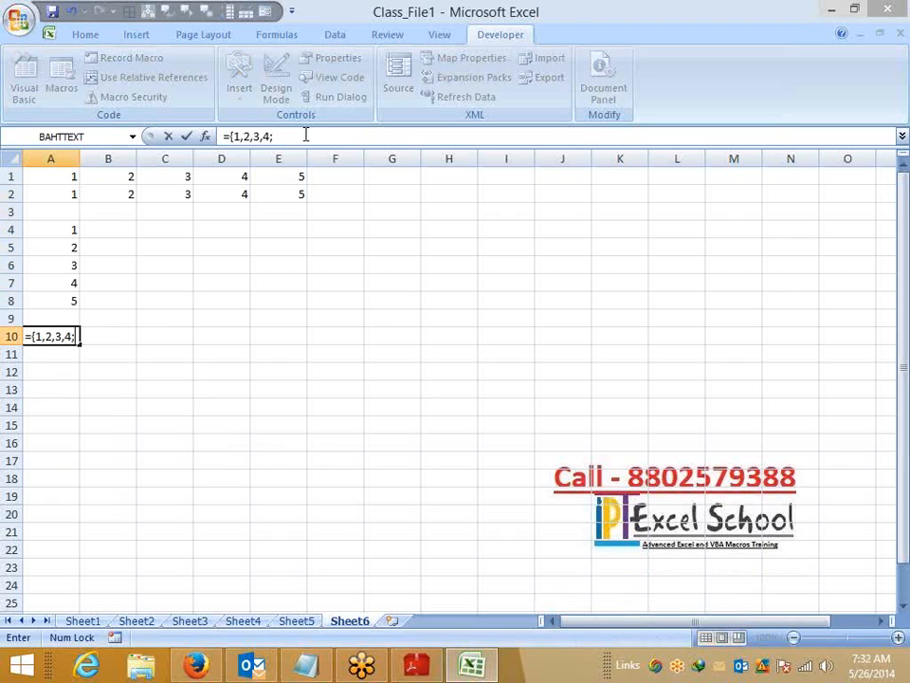
text(5,6,7,8})
key(Return)
Re-enter the A10 formula as an array formula over the two-row, four-column range A10:D11
key(Up)
key(shift+Right)
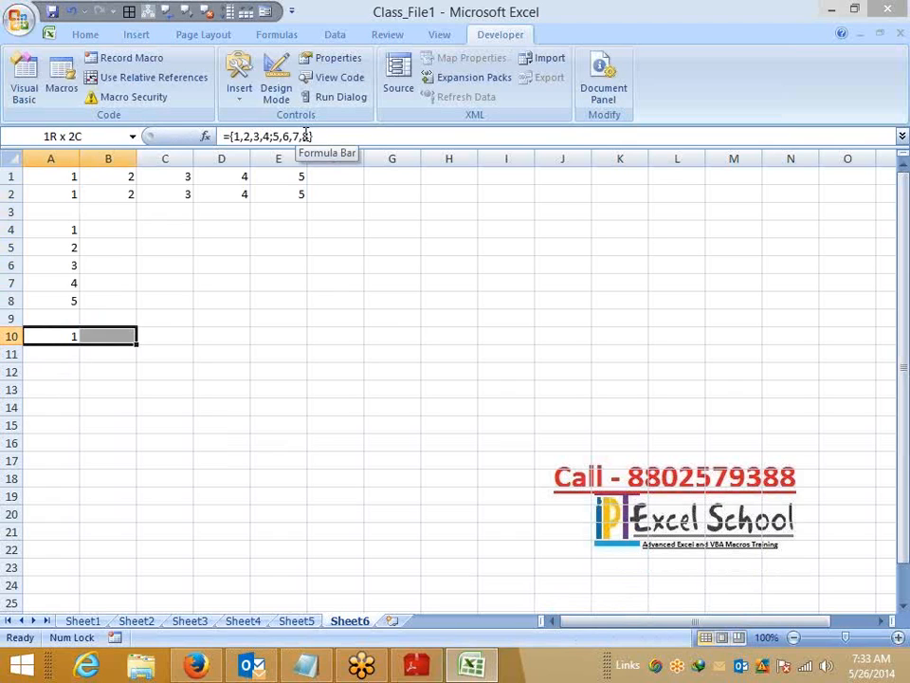
key(shift+Right)
key(shift+Right)
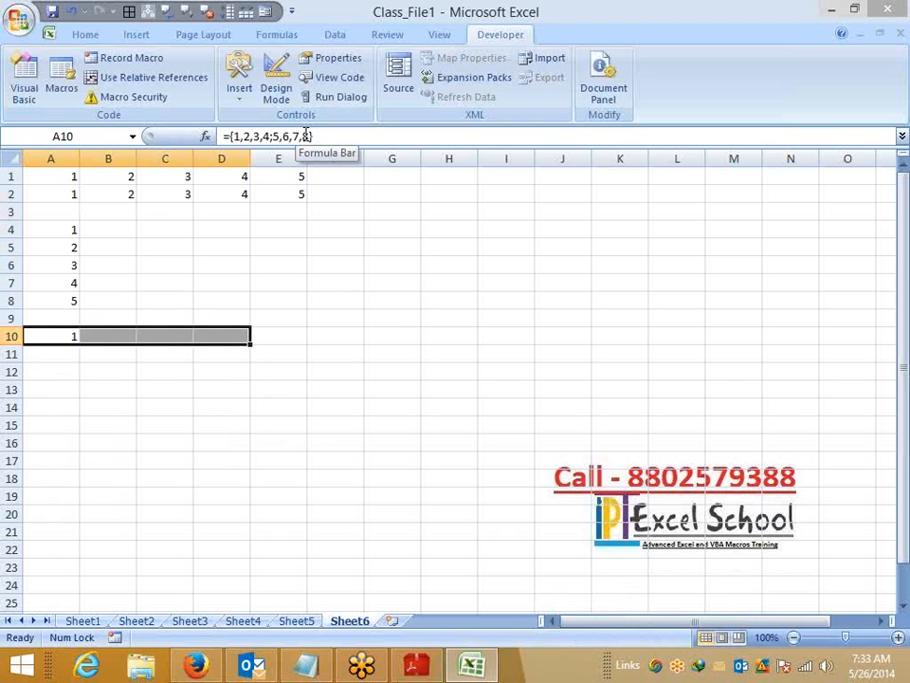
key(shift+Down)
click(305, 136)
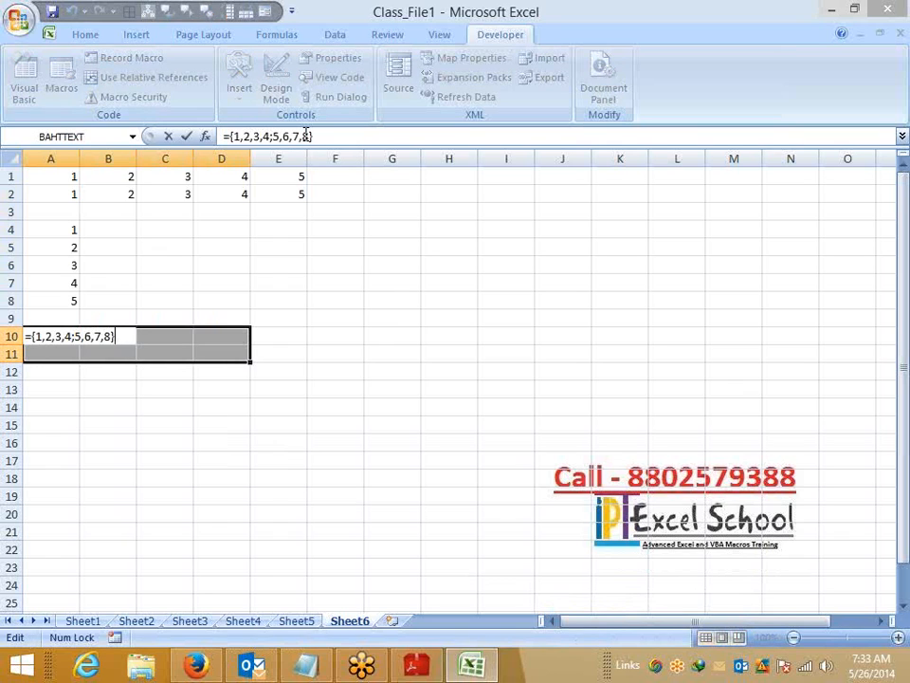
key(ctrl+shift+Return)
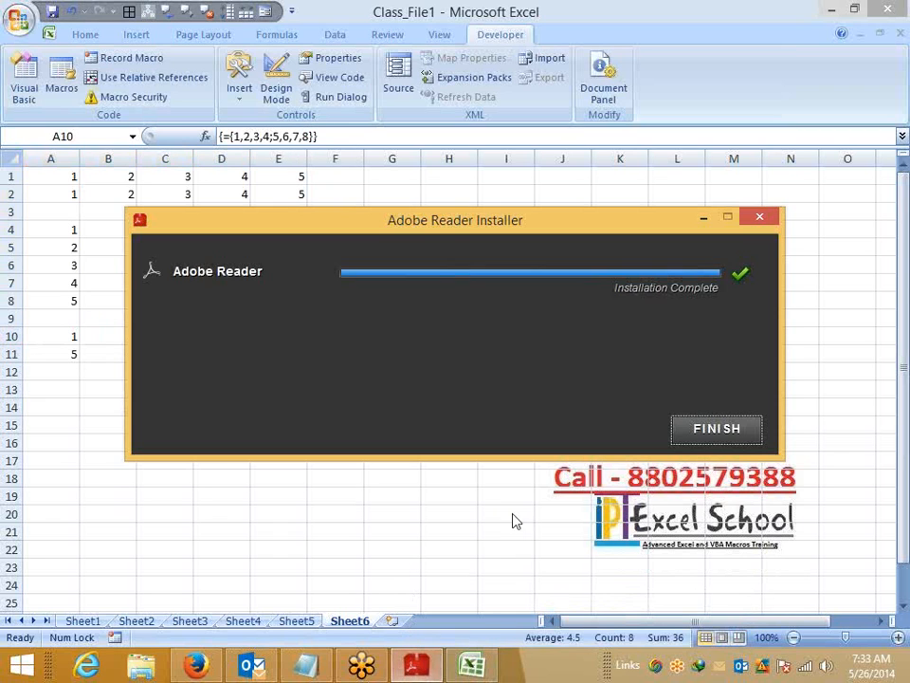
Finish the Adobe Reader installer and close the two Adobe tabs and the Facebook tab in Firefox
click(738, 432)
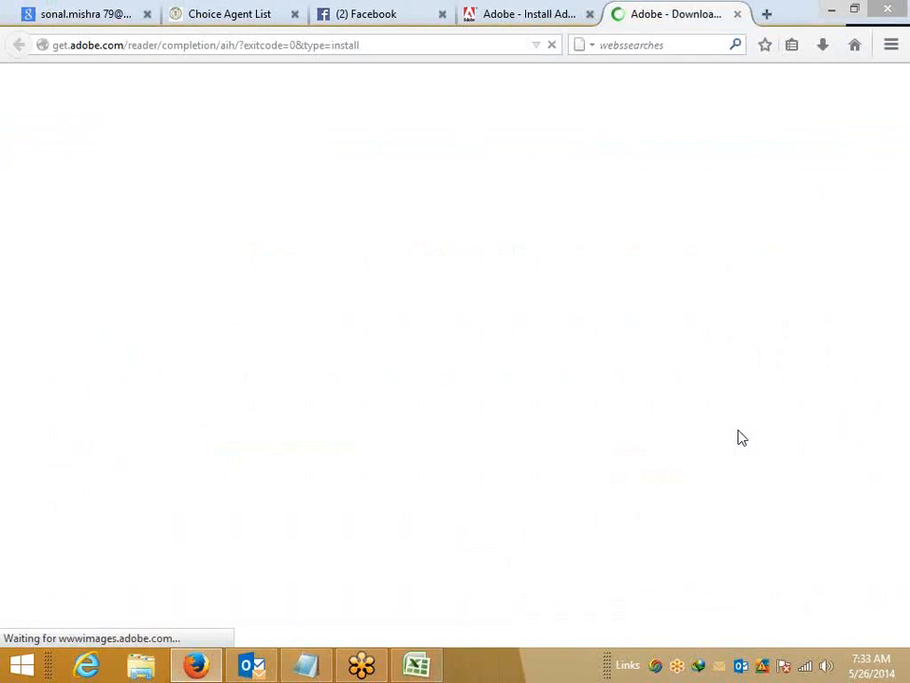
click(738, 15)
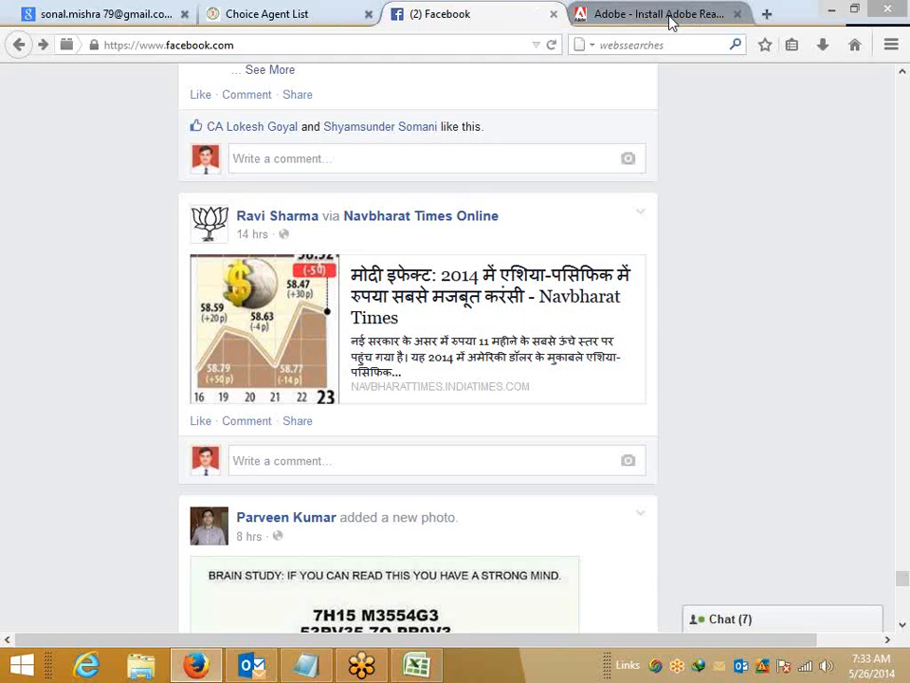
click(738, 15)
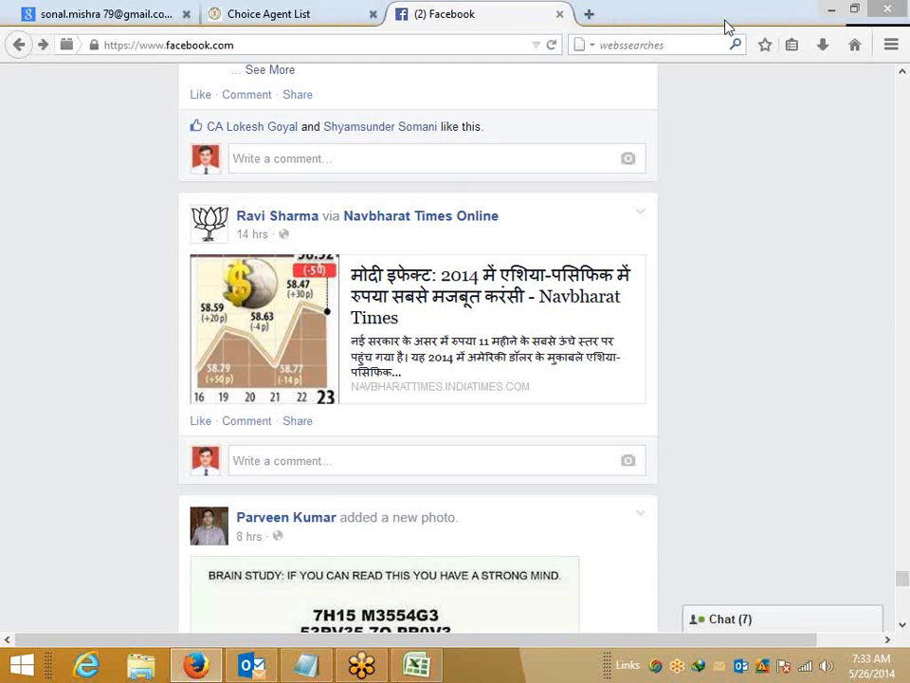
click(560, 13)
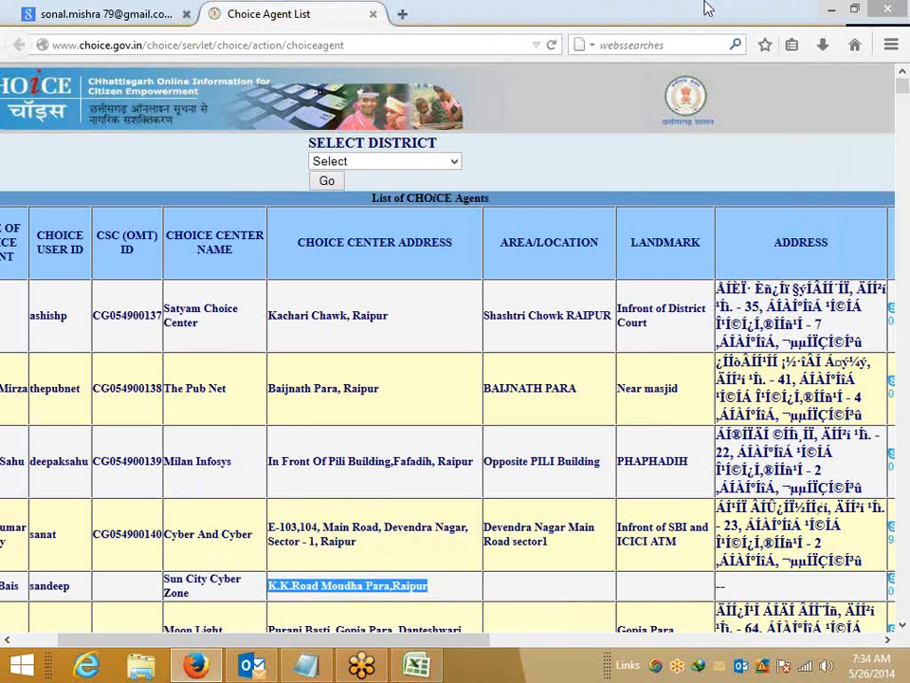
Minimize the Firefox window and go to empty cell A16 below the arrays in the Excel sheet
click(306, 46)
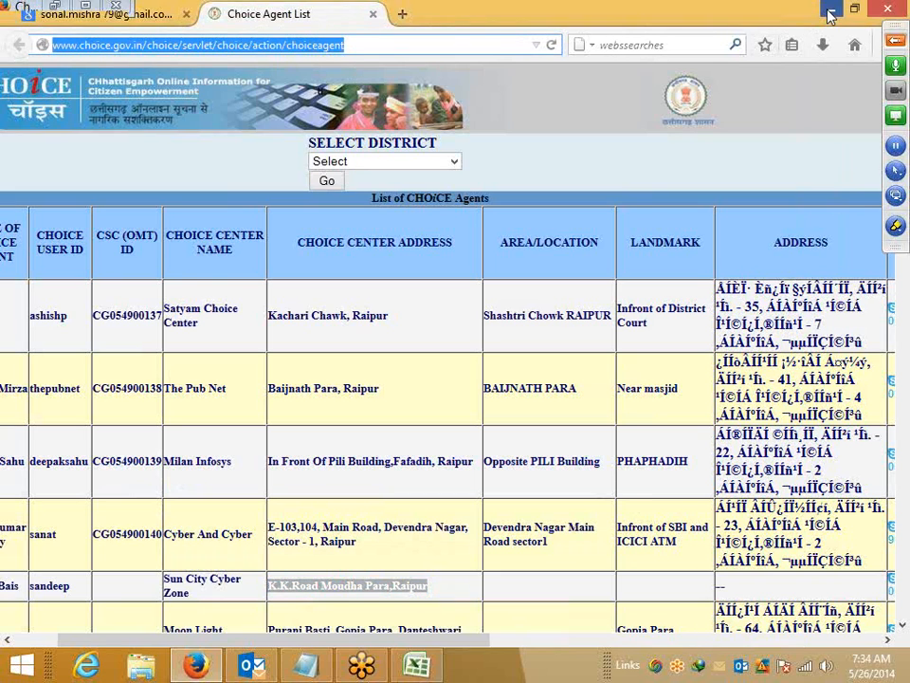
click(831, 11)
click(181, 512)
scroll(74, 356, down, 3)
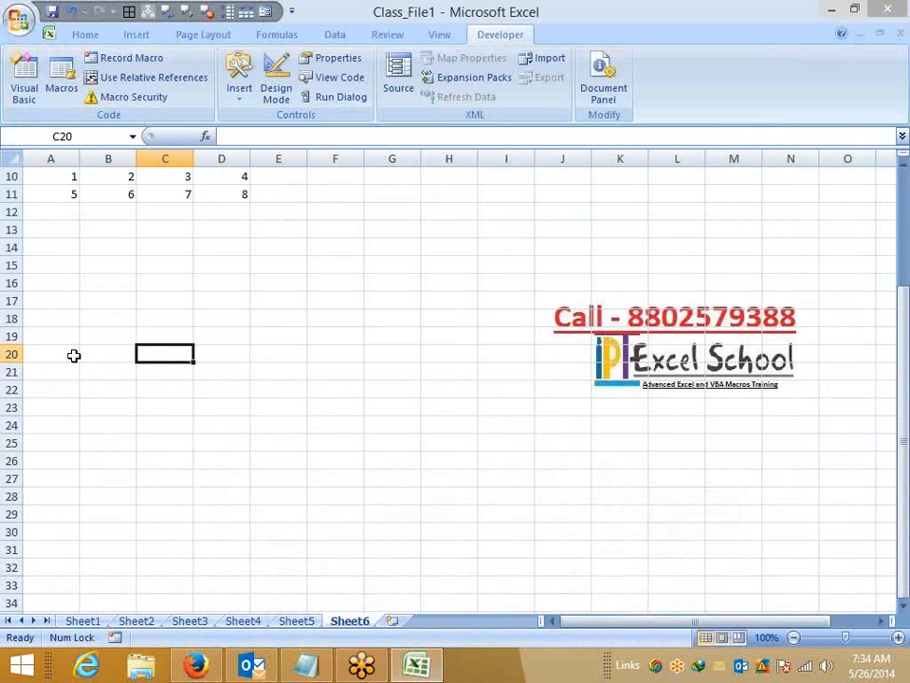
click(71, 282)
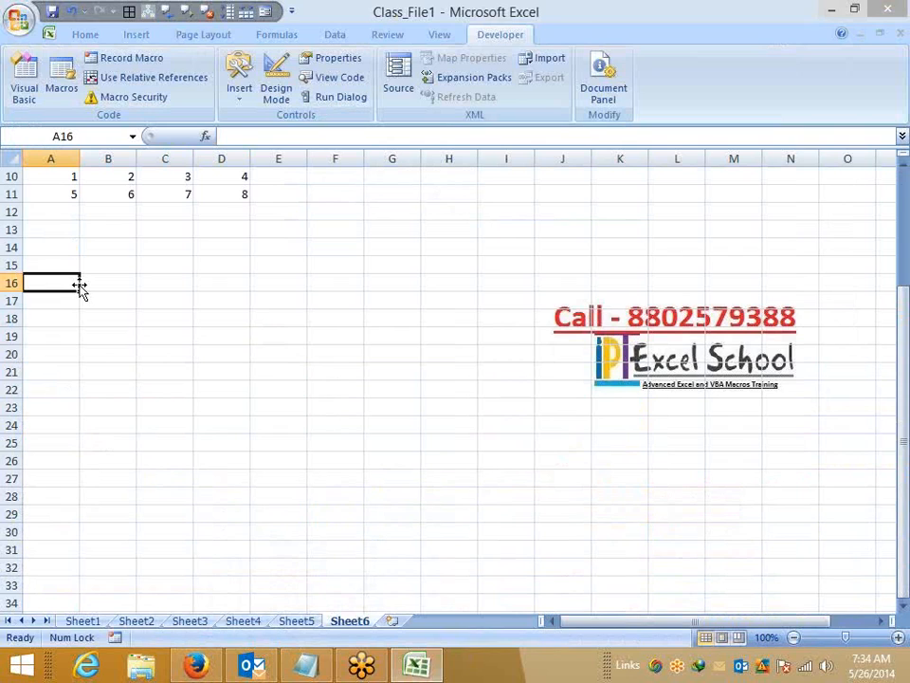
Handwrite the values 10, 20, 30, 25 over the empty cells of the sheet with the annotation pen
click(907, 235)
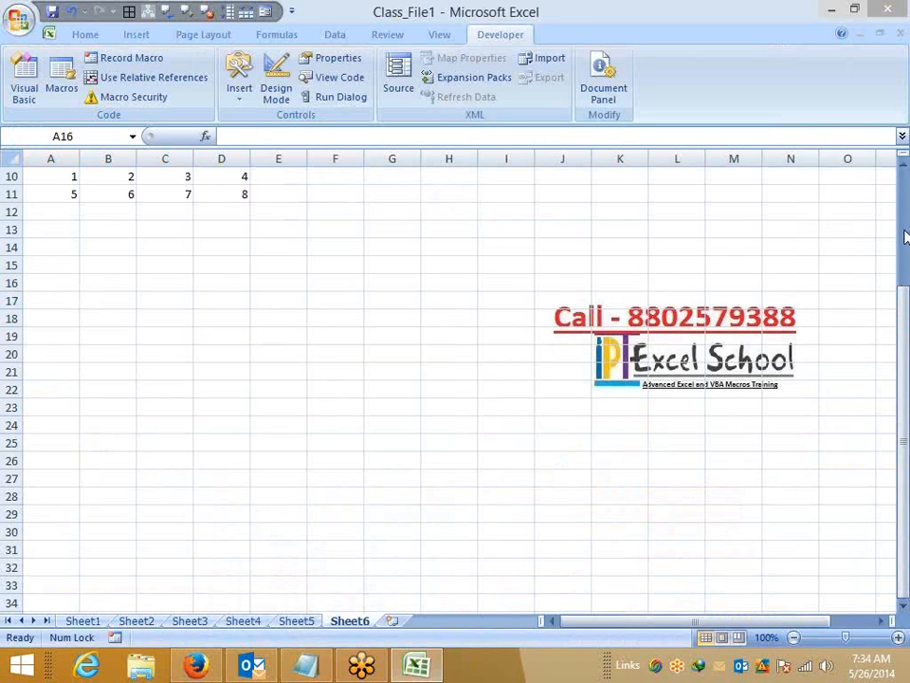
drag(441, 244, 449, 343)
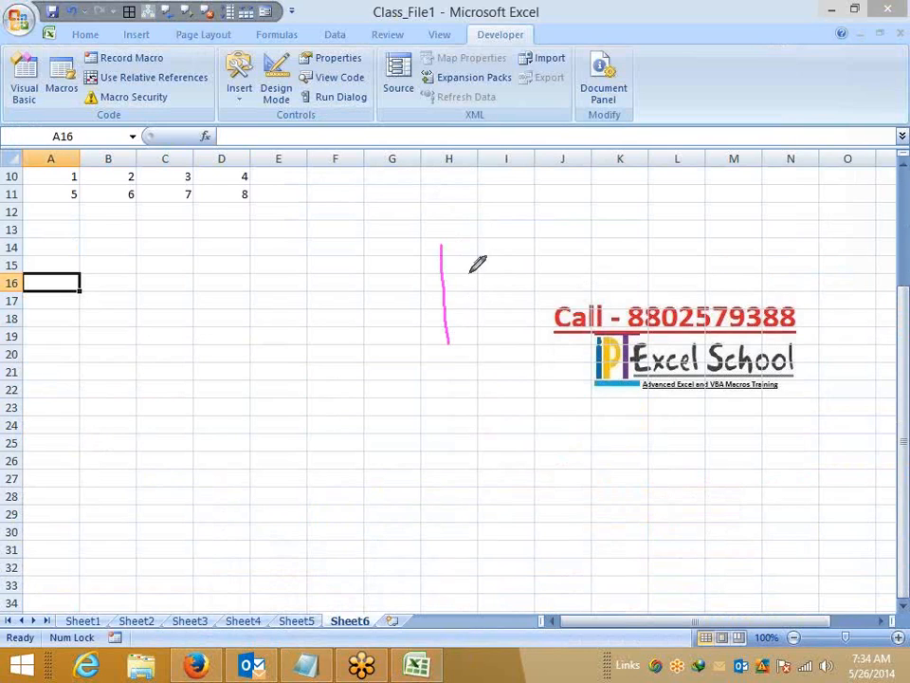
mouse_move(471, 254)
mouse_down()
mouse_move(517, 283)
mouse_move(473, 260)
mouse_up()
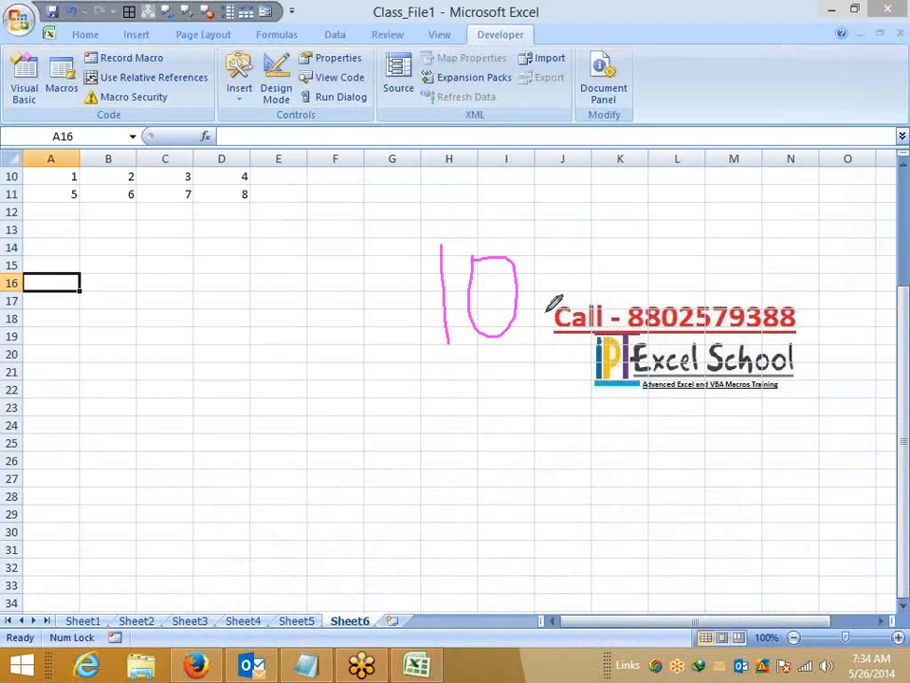
drag(545, 313, 545, 336)
mouse_move(559, 254)
mouse_down()
mouse_move(568, 240)
mouse_move(621, 281)
mouse_up()
mouse_move(653, 232)
mouse_down()
mouse_move(668, 248)
mouse_move(681, 209)
mouse_move(694, 249)
mouse_move(742, 199)
mouse_move(743, 254)
mouse_up()
mouse_move(792, 211)
mouse_down()
mouse_move(804, 207)
mouse_move(806, 232)
mouse_move(824, 248)
mouse_up()
mouse_move(824, 197)
mouse_down()
mouse_move(856, 224)
mouse_move(882, 203)
mouse_move(870, 215)
mouse_up()
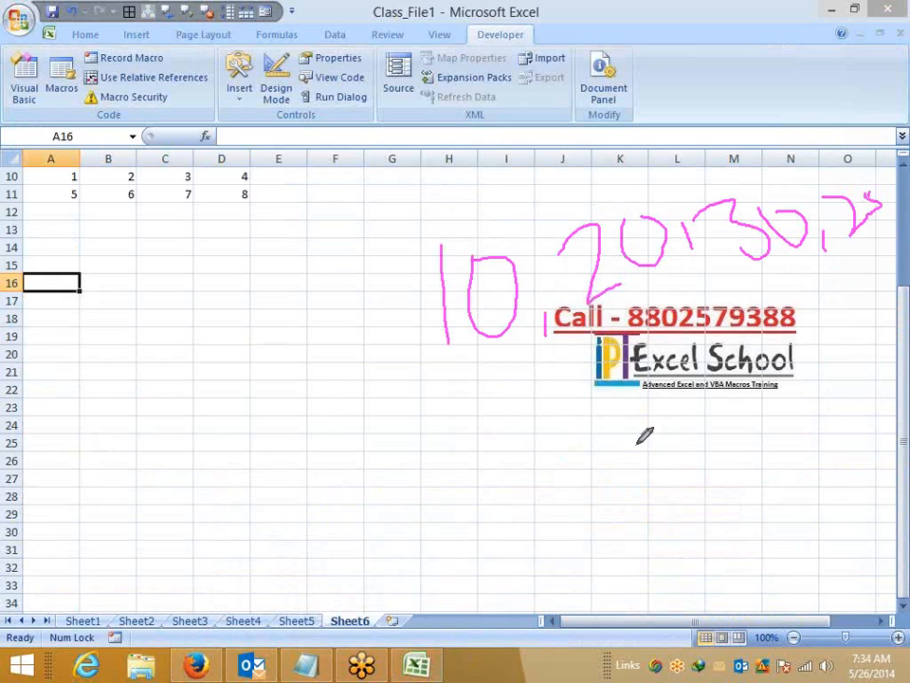
Draw a long line under the handwritten values and write ×10% beneath it
drag(418, 396, 858, 302)
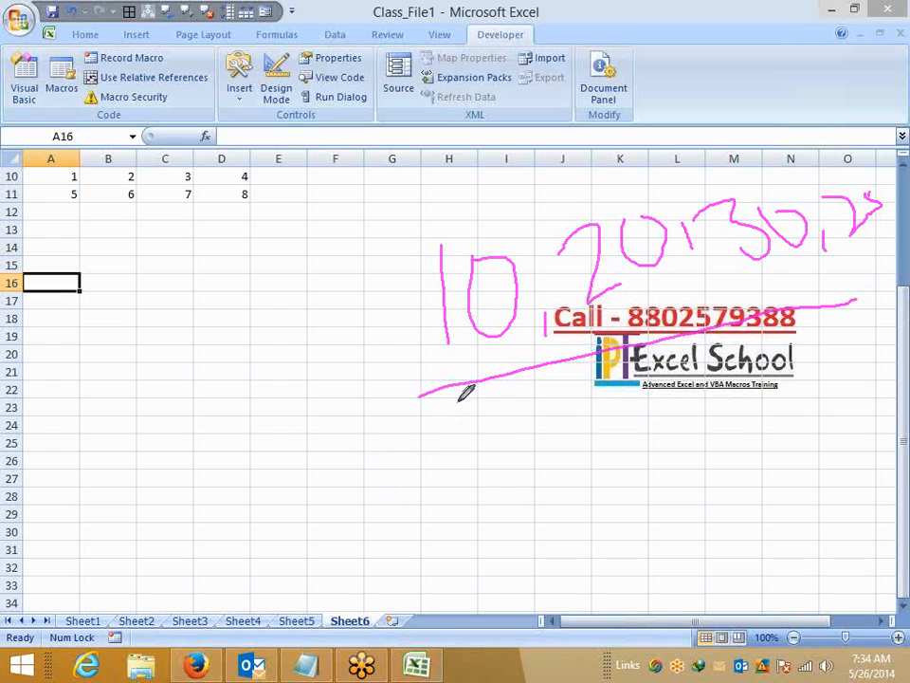
drag(423, 409, 477, 479)
drag(458, 418, 443, 490)
drag(519, 411, 525, 481)
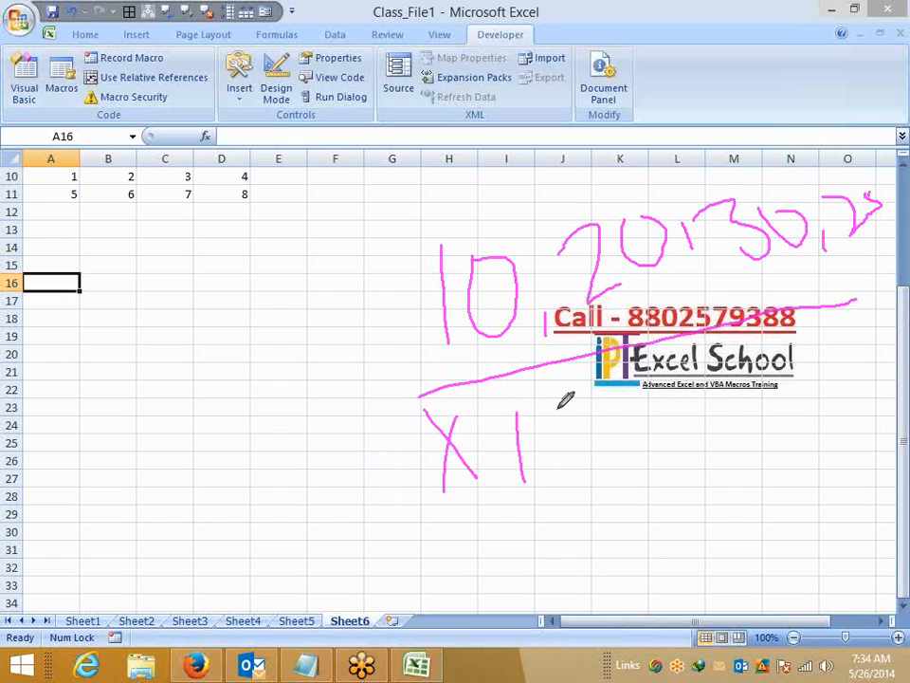
mouse_move(574, 410)
mouse_down()
mouse_move(582, 406)
mouse_move(621, 465)
mouse_up()
click(648, 445)
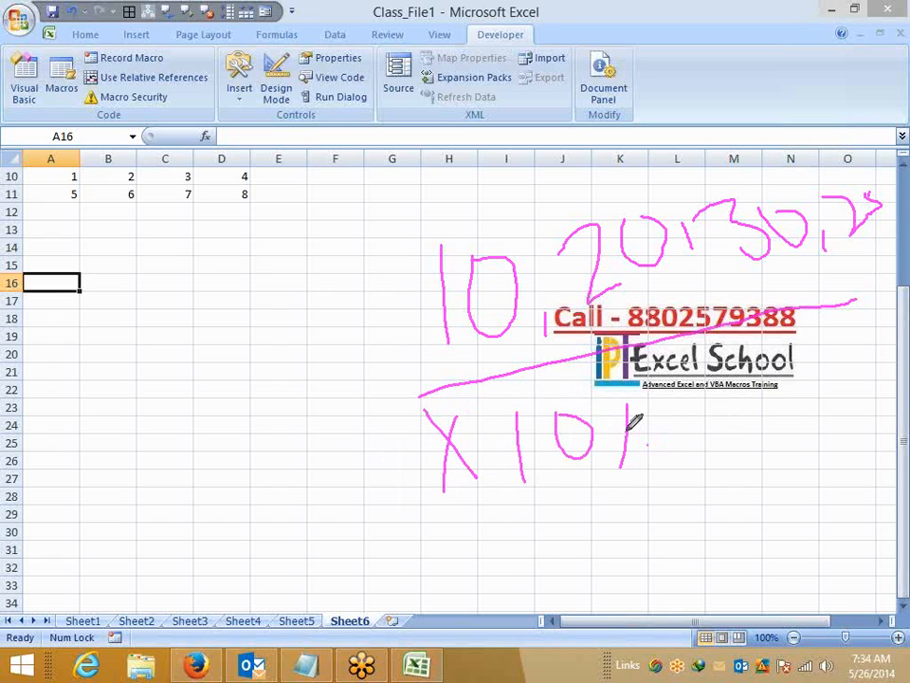
click(618, 425)
Handwrite the remaining operations +3 and /3 = below the percentage, and put the annotation pen away
drag(442, 517, 440, 584)
mouse_move(432, 567)
mouse_down()
mouse_move(443, 553)
mouse_move(510, 543)
mouse_move(445, 565)
mouse_up()
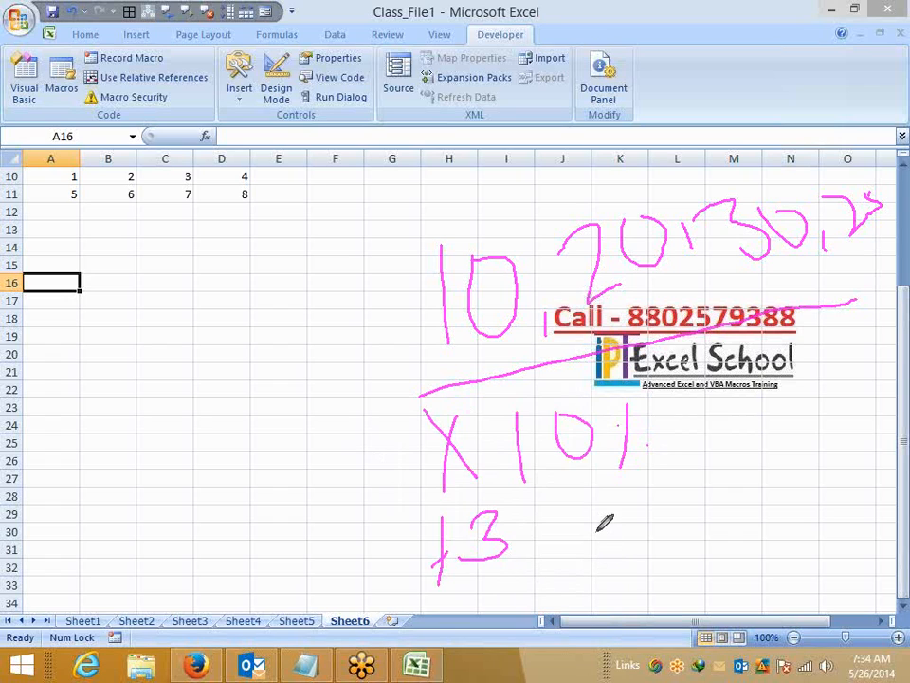
drag(592, 531, 580, 601)
drag(612, 554, 607, 590)
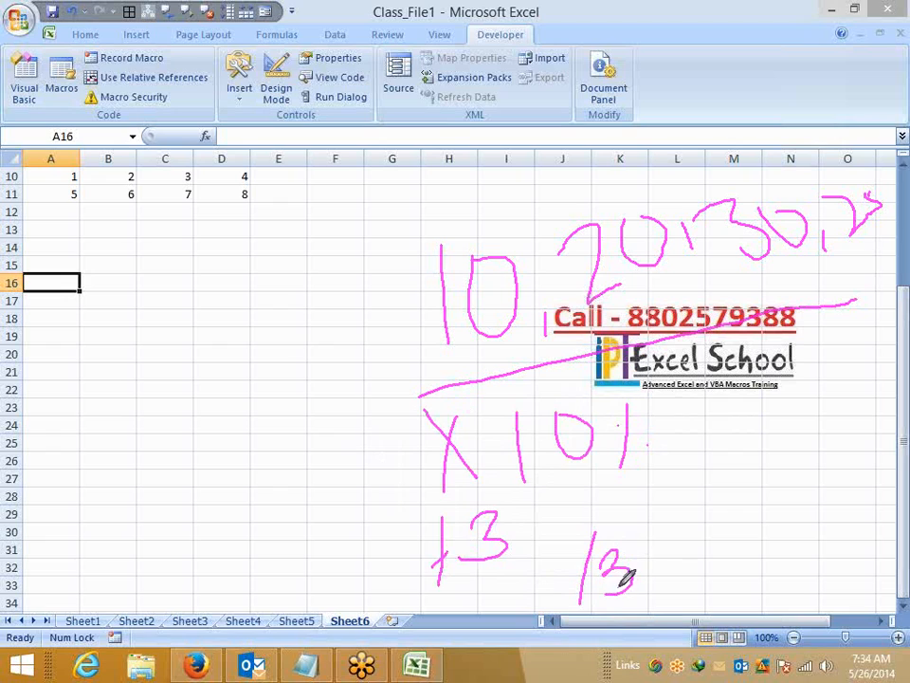
mouse_move(667, 554)
mouse_down()
mouse_move(680, 551)
mouse_move(681, 568)
mouse_up()
right_click(132, 381)
click(158, 410)
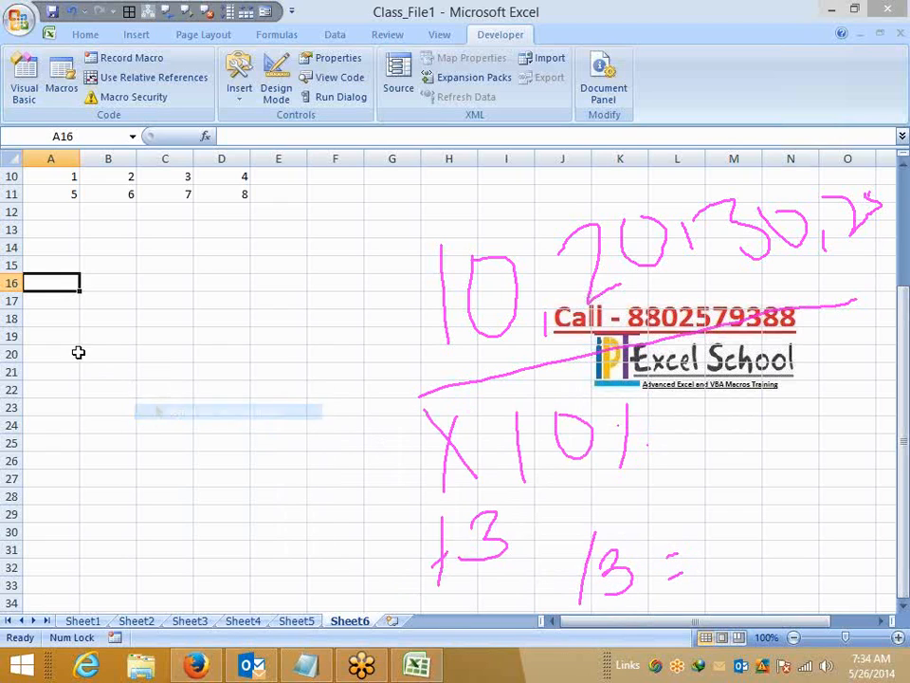
Enter 10 in cell A15 and the formula =A15*10% in cell B15
click(45, 262)
text(1)
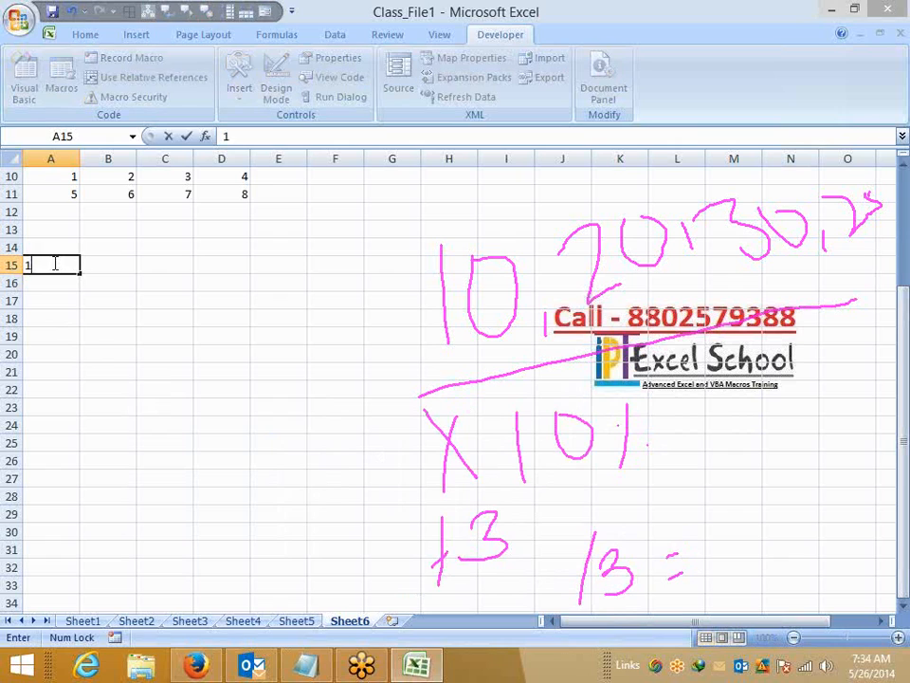
text(0)
key(Tab)
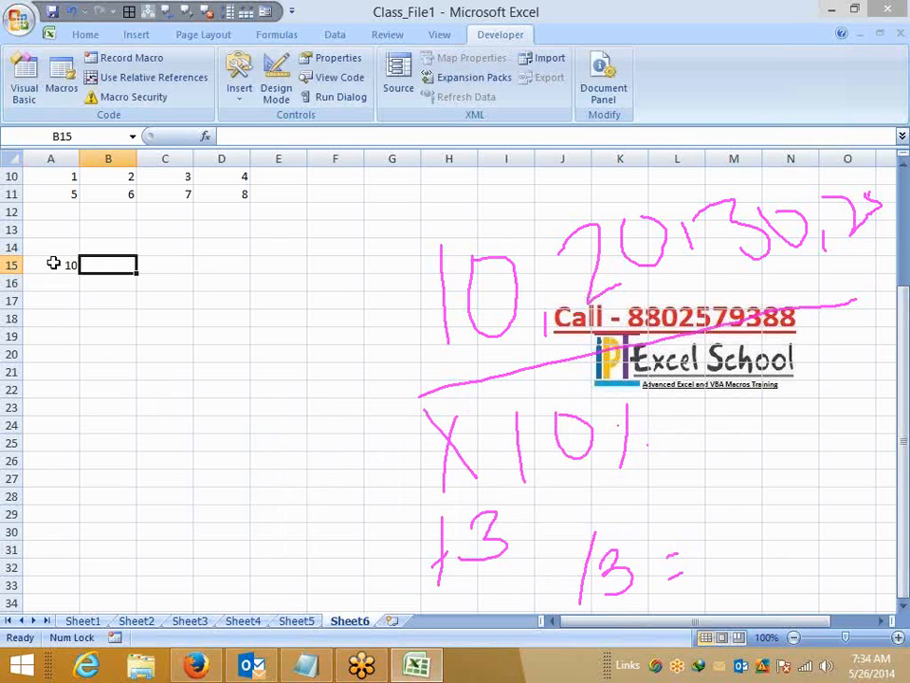
text(=)
click(53, 262)
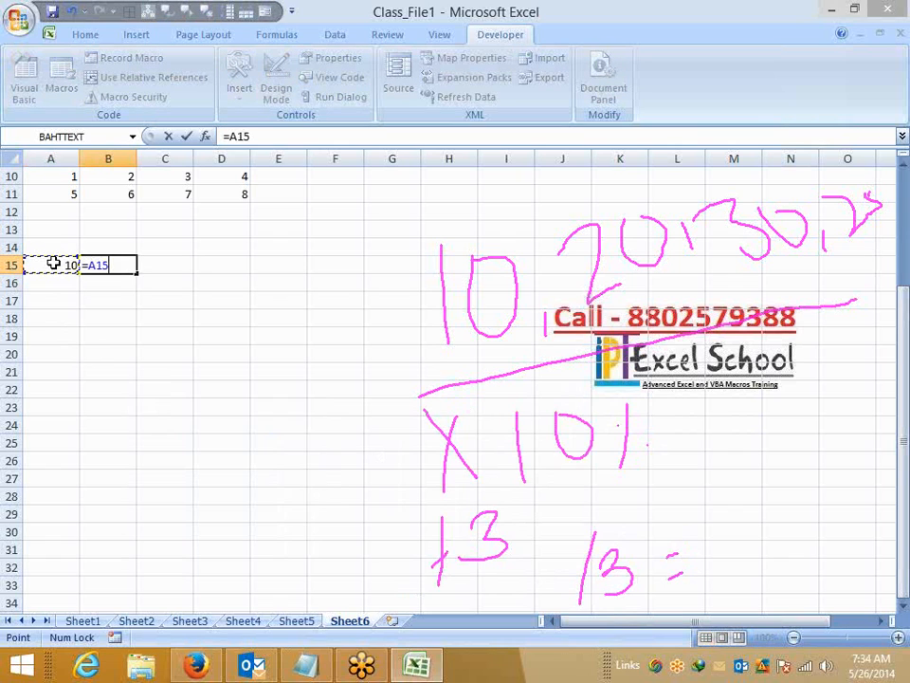
text(*10%)
key(Return)
key(Up)
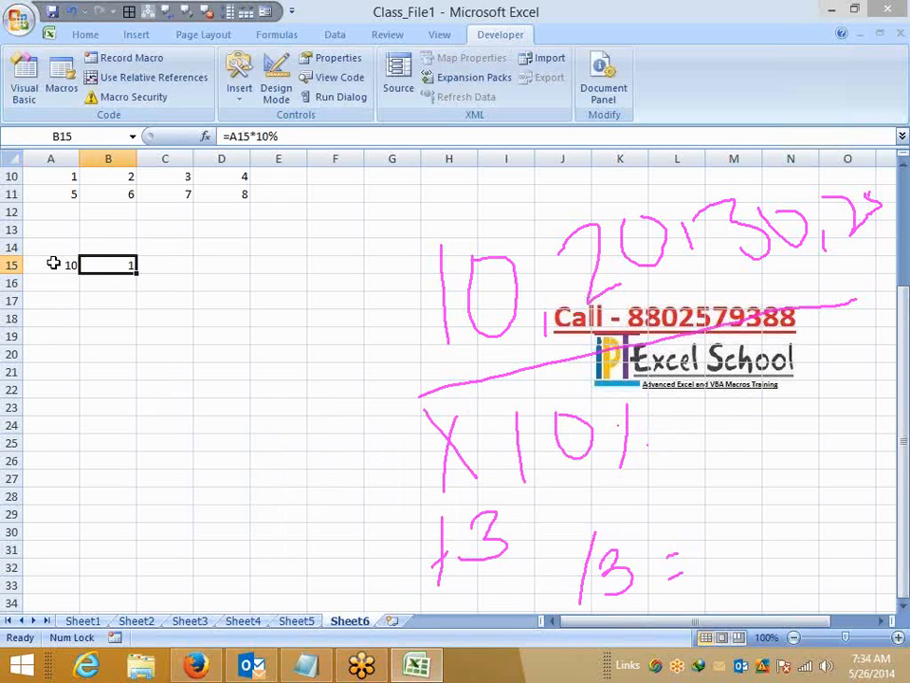
Enter a formula in C15 that adds 3 to the value in B15
key(Right)
text(+)
key(Left)
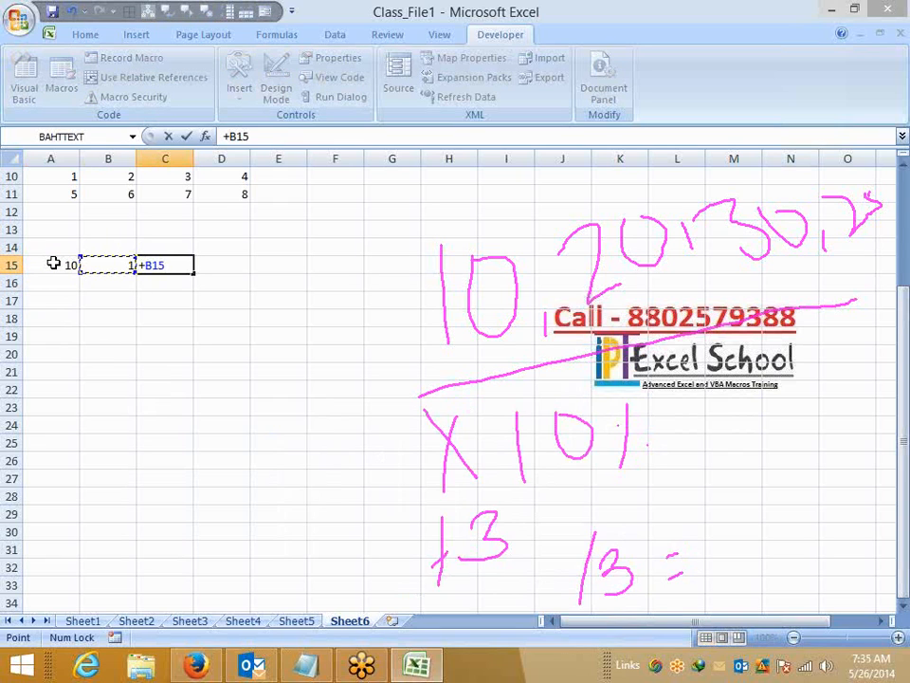
text(+.)
text(3)
key(Return)
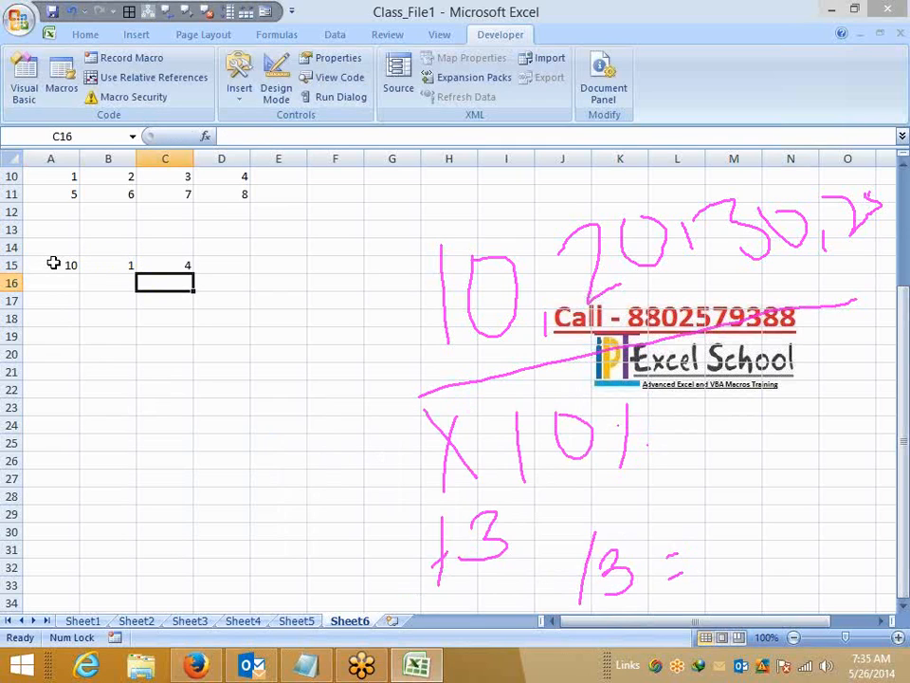
Enter the formula =C15/3 in cell D15
key(Up)
key(Right)
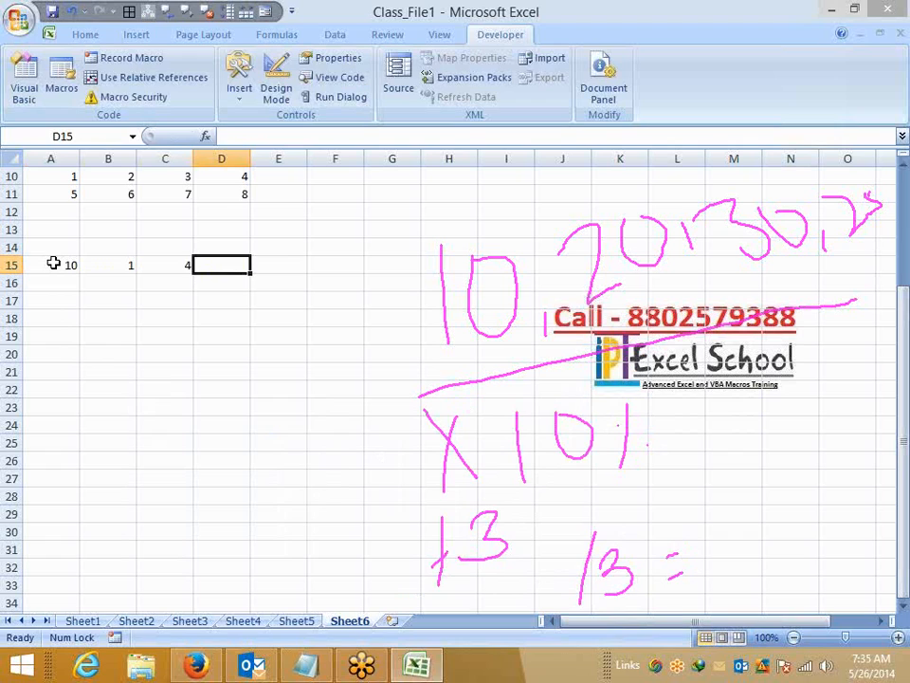
text(=)
key(Left)
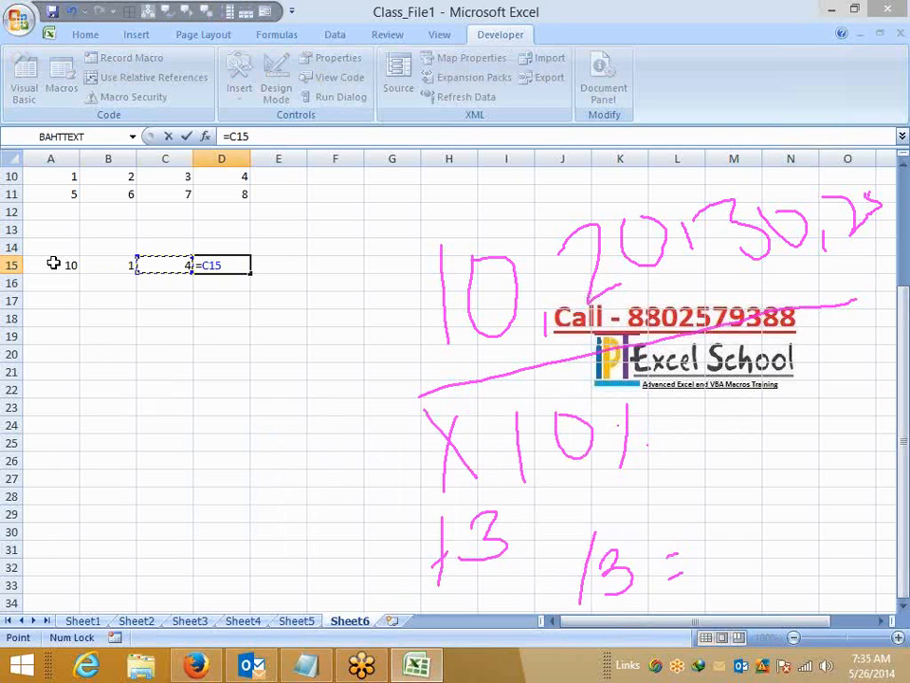
text(/3)
key(Return)
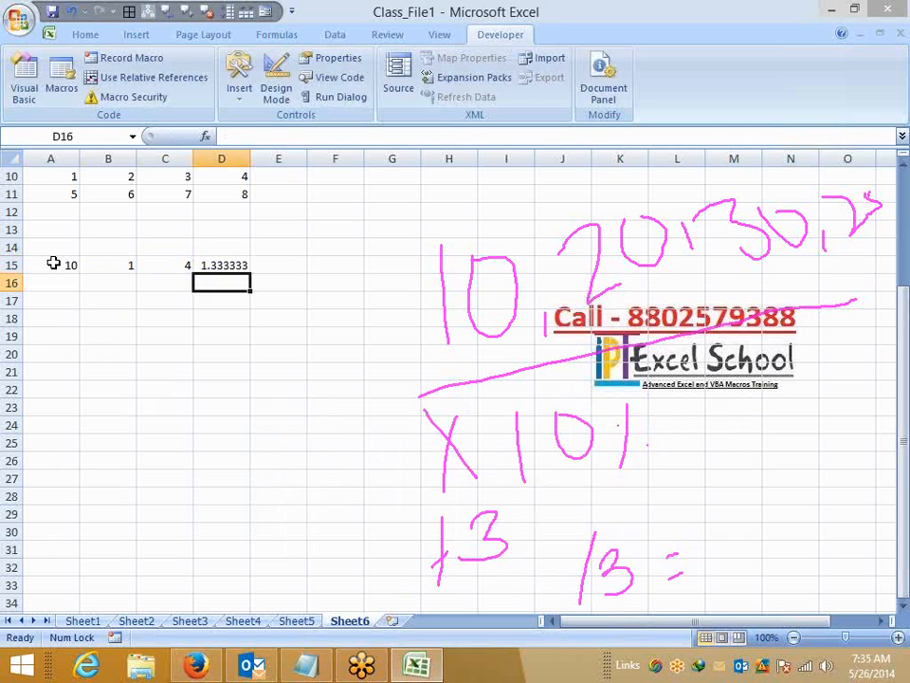
Enter the remaining values 20, 30 and 25 in cells A16 to A18
key(Left)
key(Left)
key(Left)
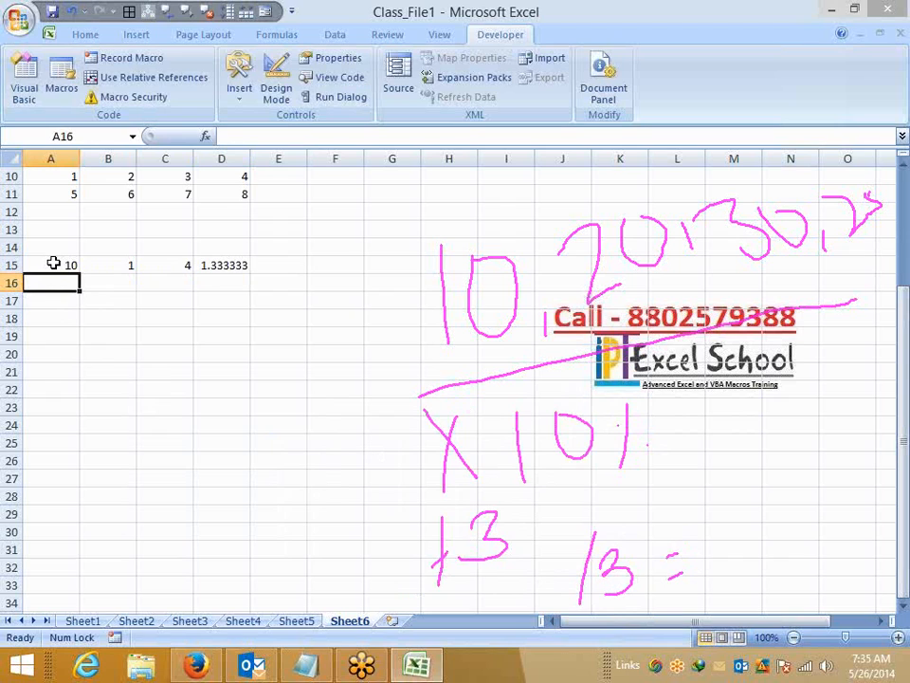
text(20)
key(Return)
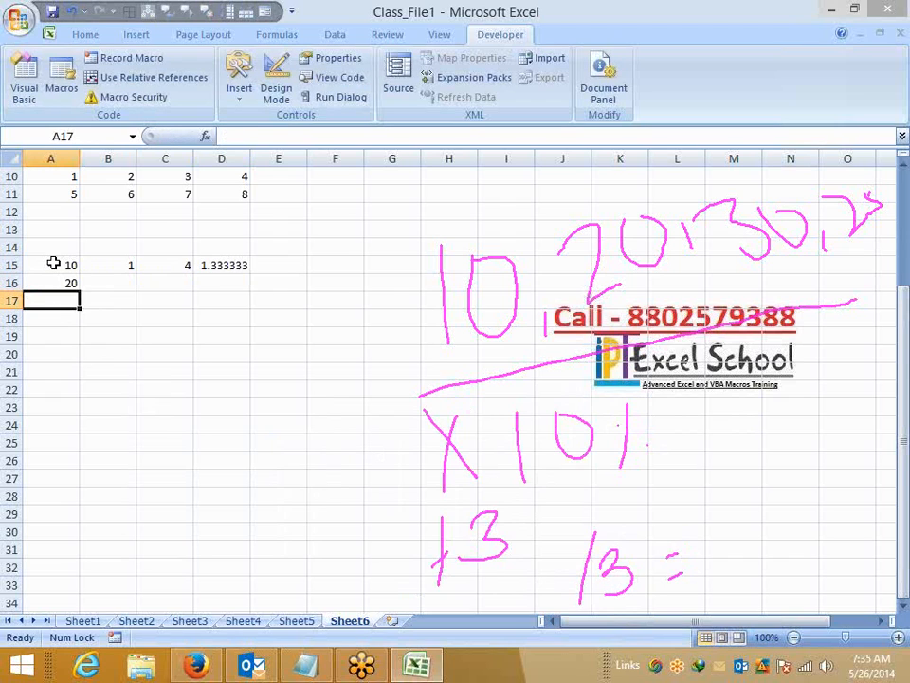
text(30)
key(Return)
text(25)
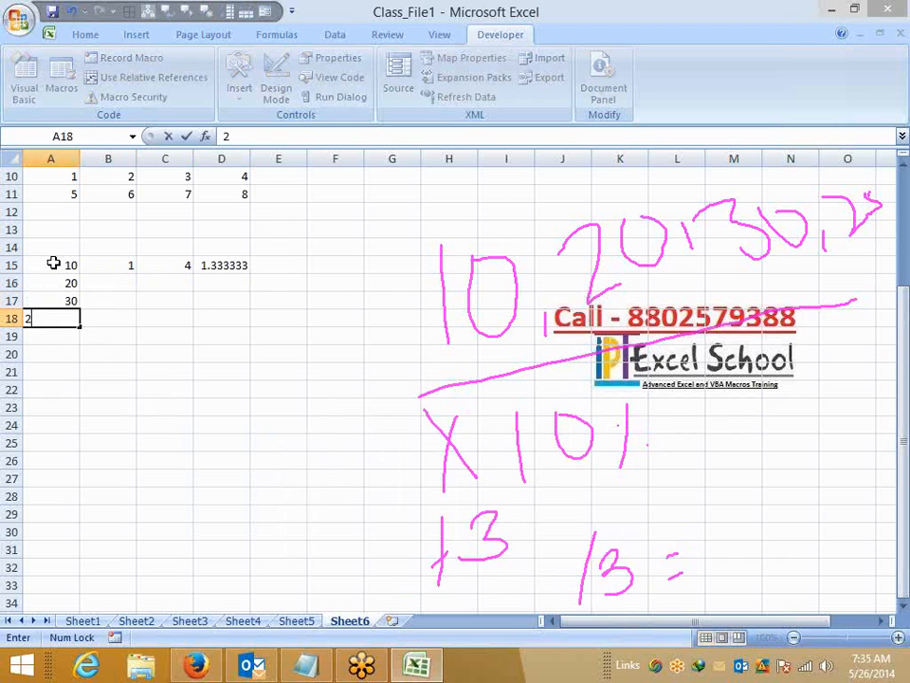
key(Tab)
Fill the formulas of B15:D15 down through row 18
key(shift+Right)
key(shift+Right)
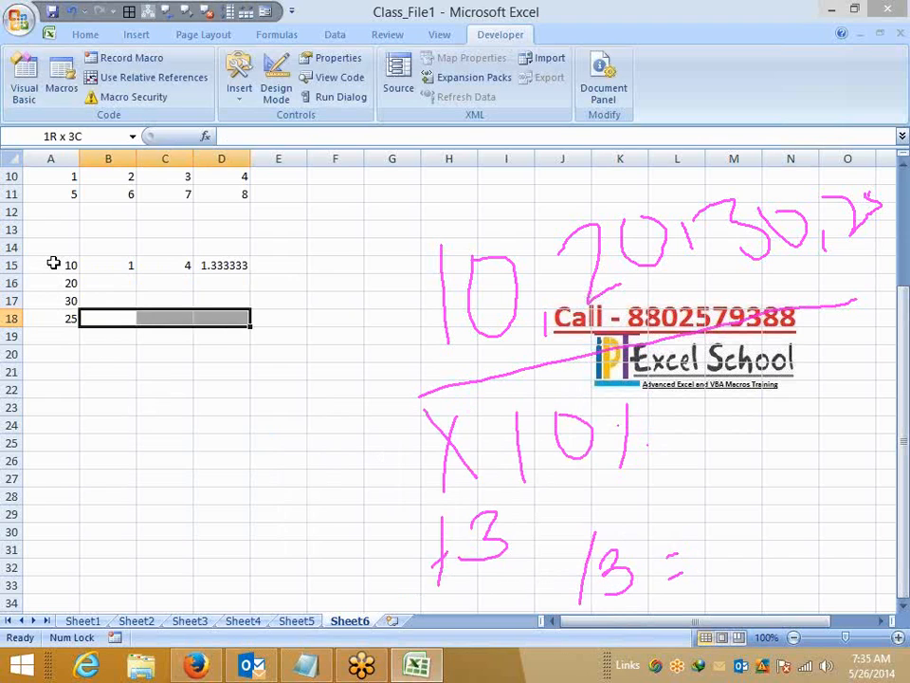
key(shift+Up)
key(shift+Up)
key(shift+Up)
key(ctrl+d)
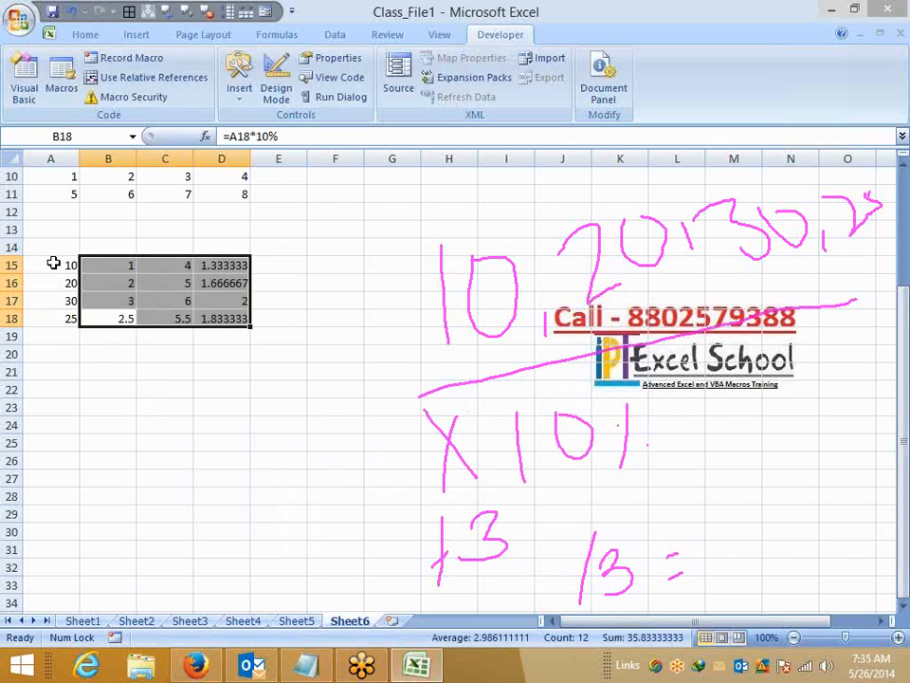
Add an AutoSum formula in D19 that totals D15:D18
key(ctrl+Down)
key(ctrl+Up)
key(Right)
key(Right)
key(Down)
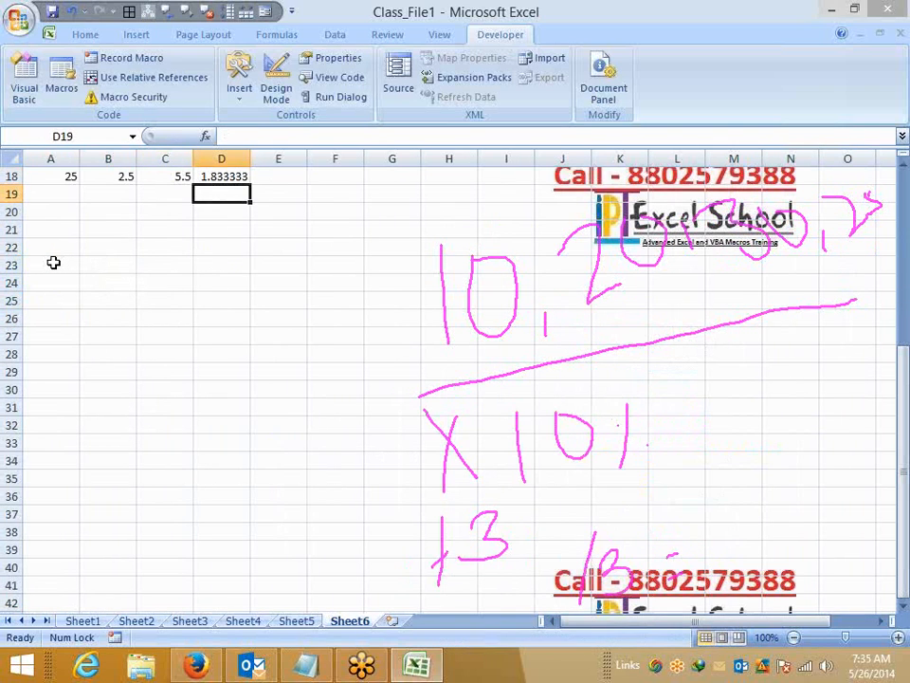
key(alt+equal)
key(Return)
key(Up)
Review the step-by-step calculation beneath the array examples, highlighting the range A15:D18
key(Up)
key(Up)
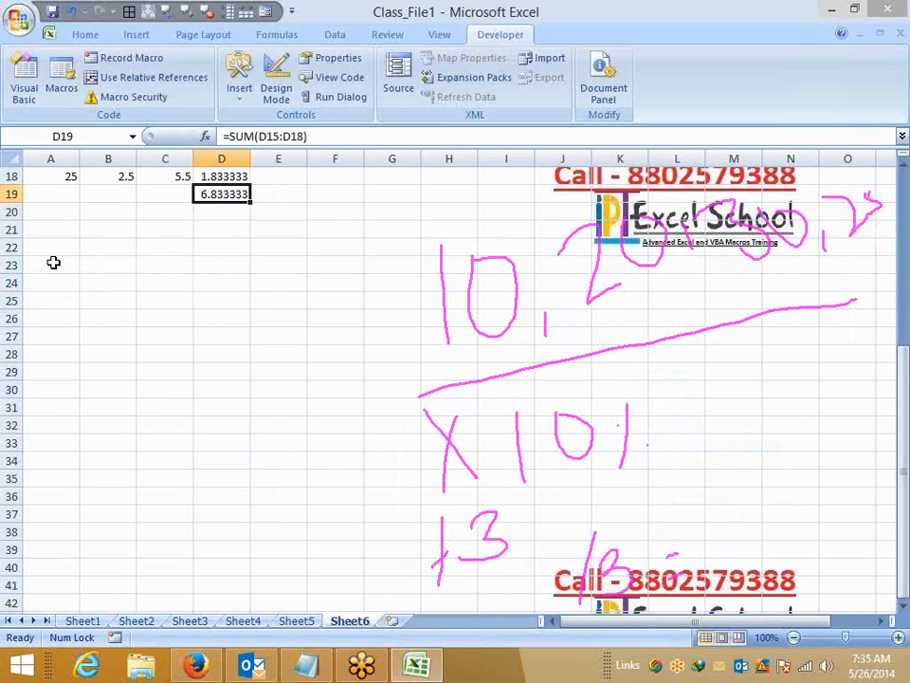
key(Up)
key(Up)
key(Up)
key(Up)
key(Up)
key(Up)
key(Up)
key(Up)
key(Up)
key(Up)
key(Up)
key(Up)
key(Down)
key(Down)
key(Down)
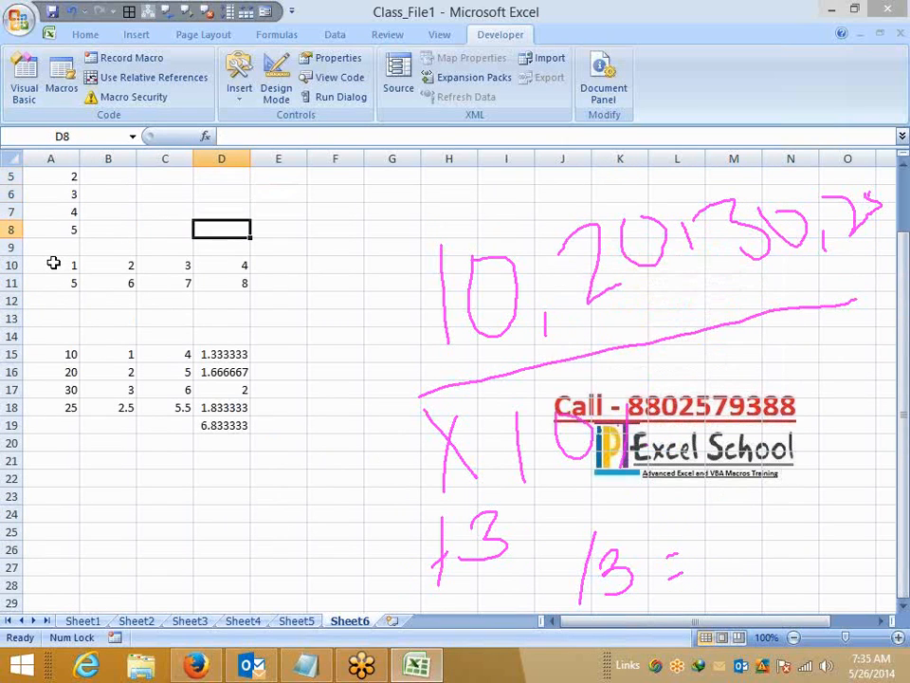
key(Down)
key(Down)
key(Down)
key(Down)
key(Down)
key(Down)
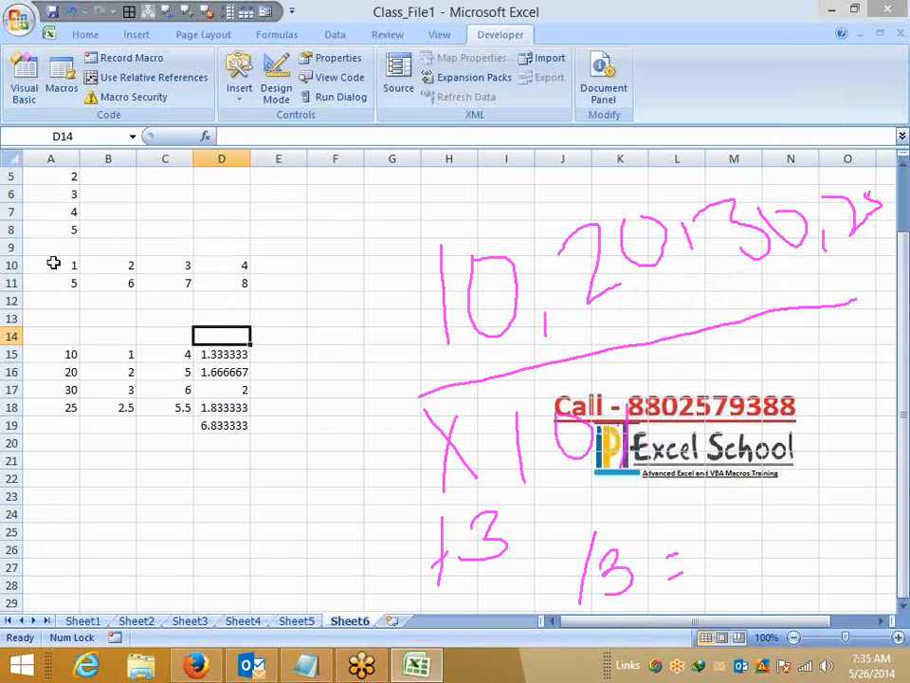
key(Left)
key(Left)
key(Left)
key(Down)
key(shift+Right)
key(shift+Right)
key(shift+Right)
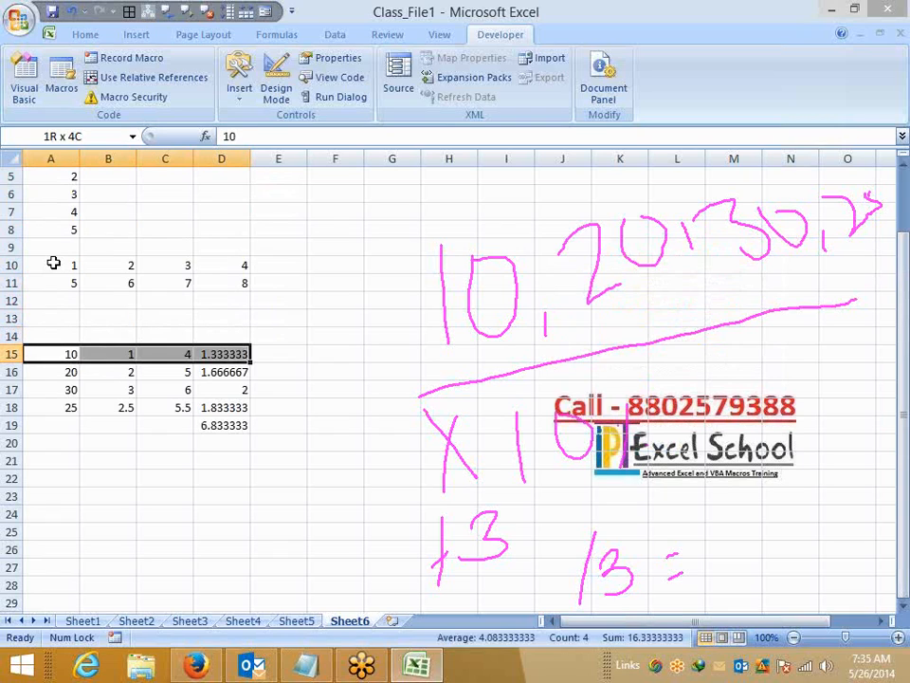
key(shift+Down)
key(shift+Down)
key(shift+Down)
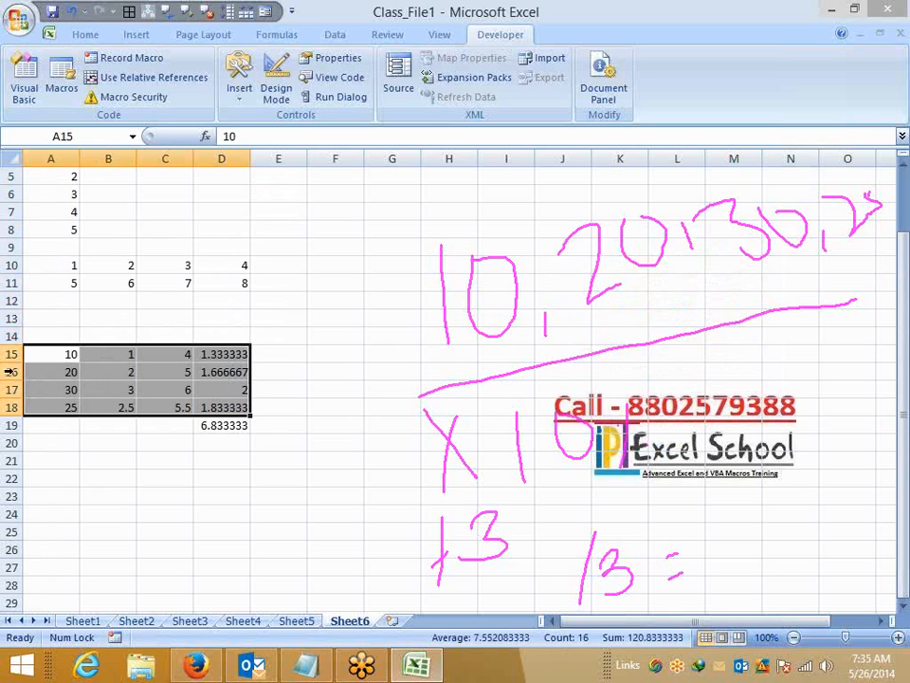
Begin a formula in B22 that multiplies the array constant {10,20,30,25} by 10%
click(82, 478)
text(=)
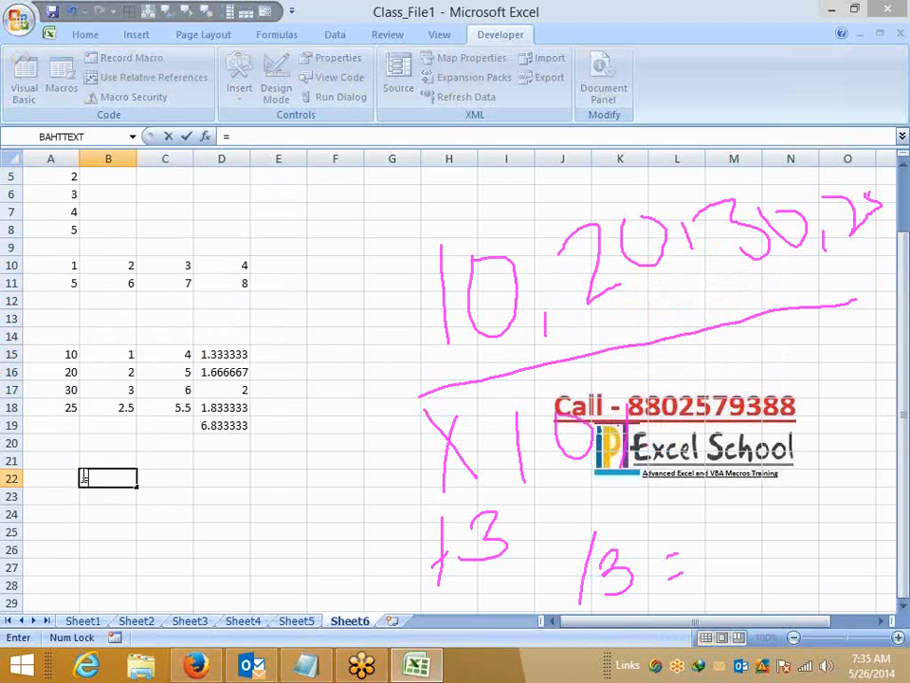
text((10,20,30,25)
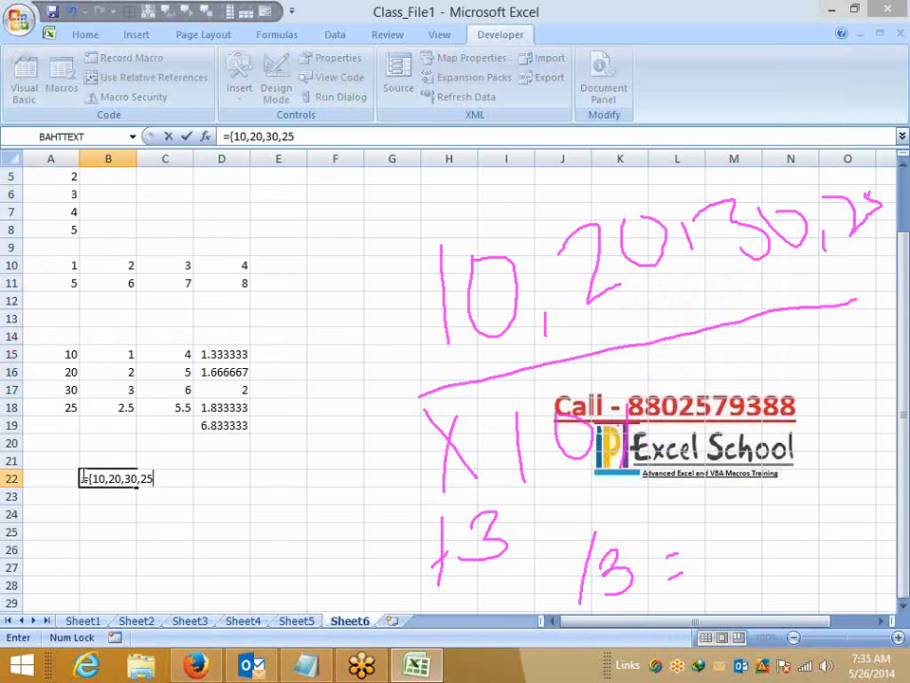
text(})
click(338, 130)
text(*10)
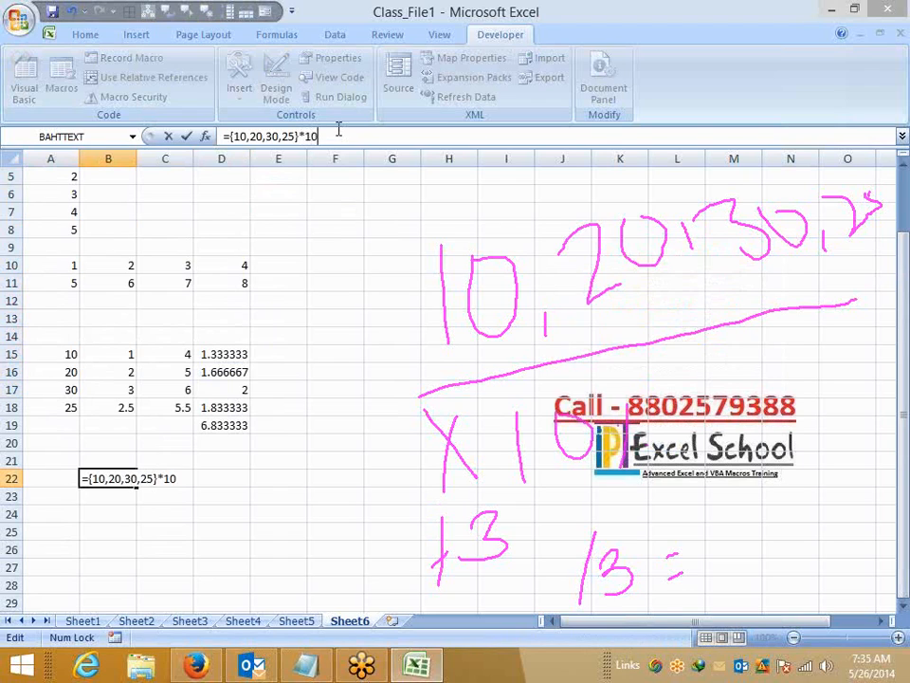
text(%)
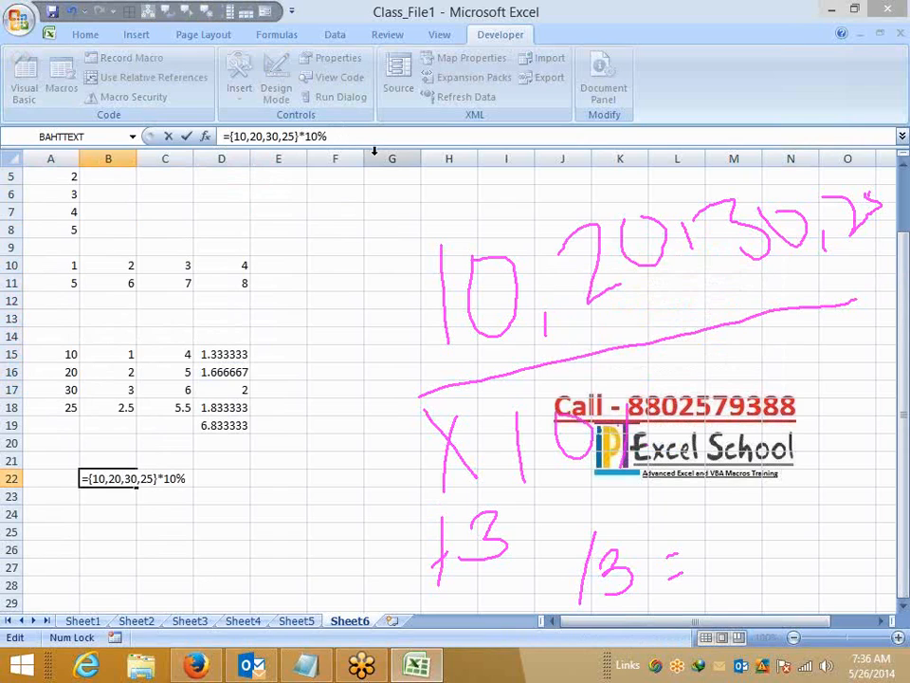
Extend the B22 formula to add 3 to the parenthesized product, enclosing the whole expression as (({10,20,30,25}*10%)+3)
key(Home)
key(Right)
text(()
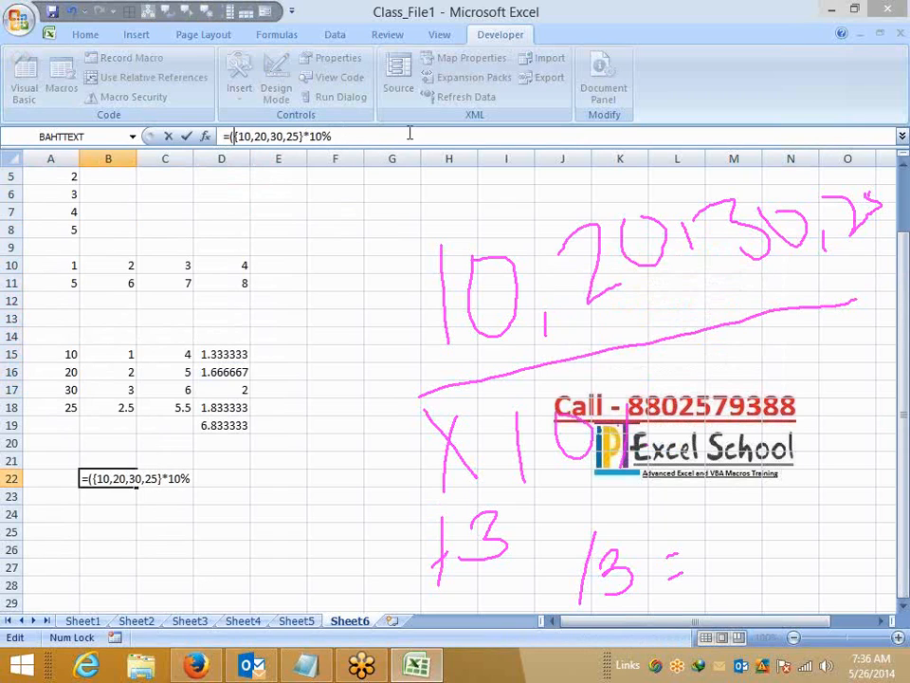
key(End)
text()+3)
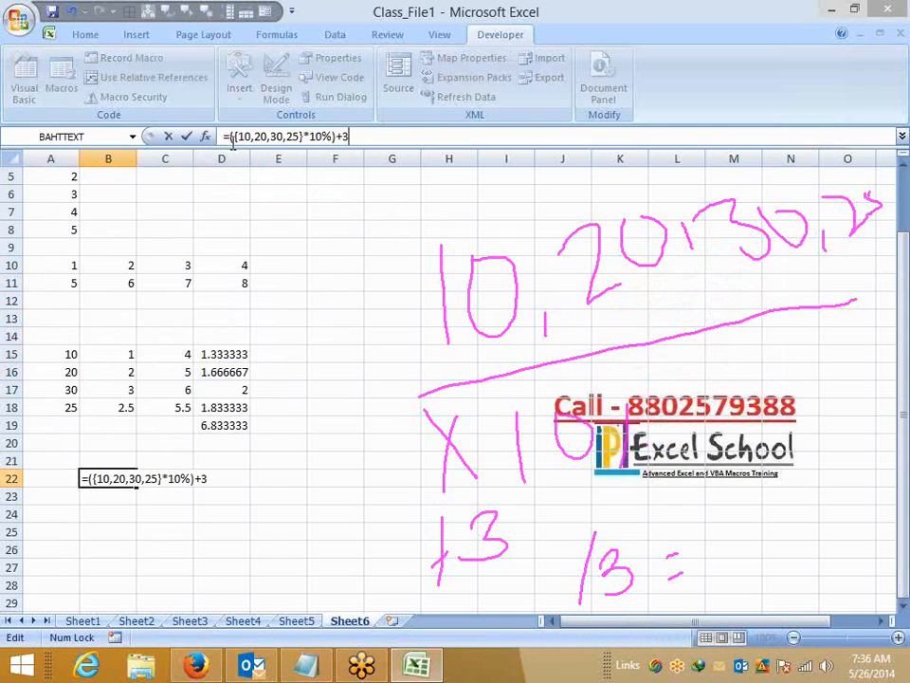
click(233, 136)
text(()
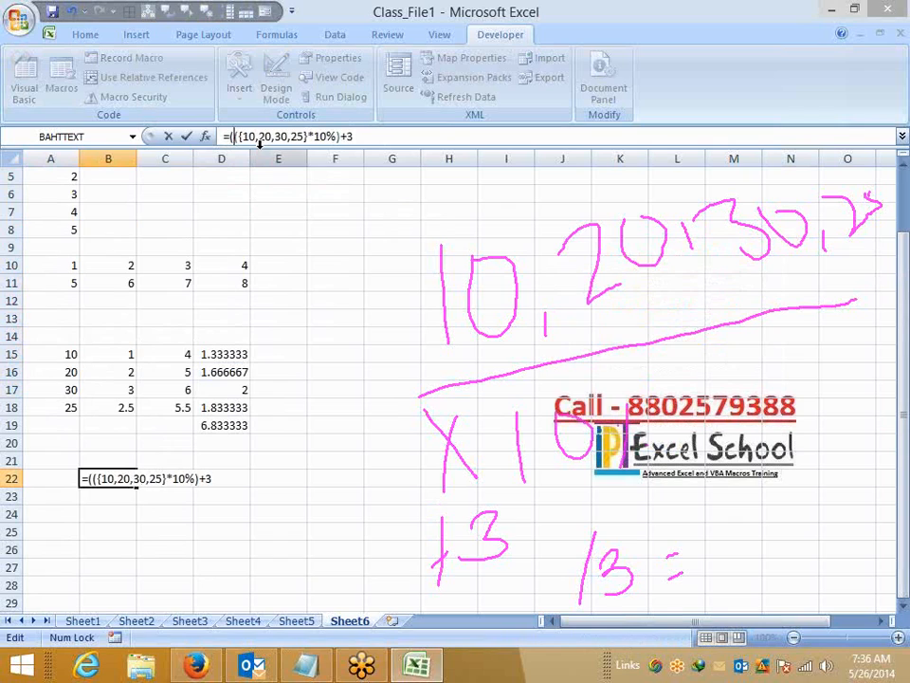
click(362, 134)
text())
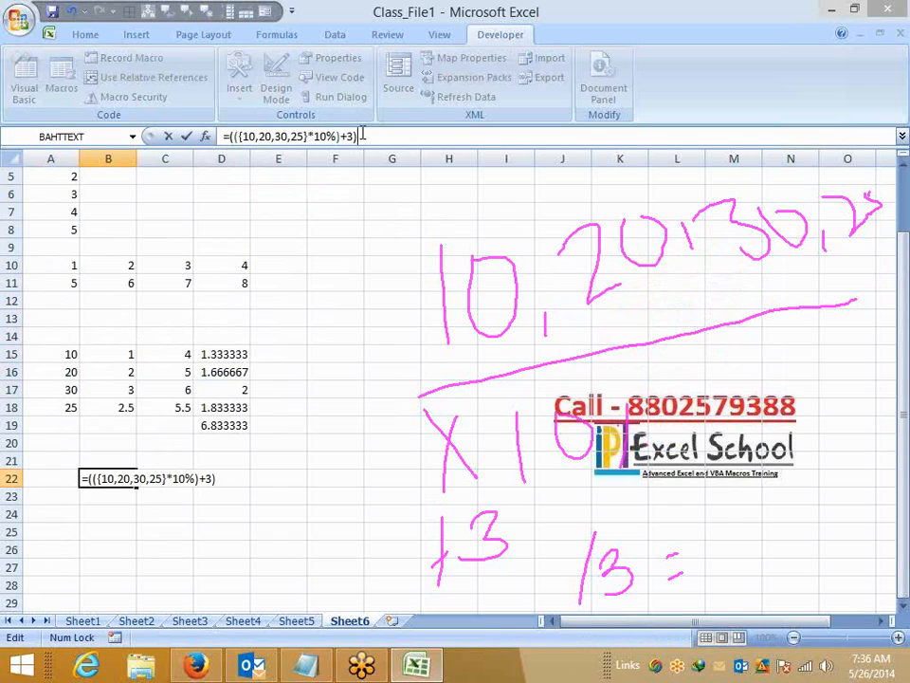
Finish the B22 formula as =SUM(({10,20,30,25}*10%)+3)/3 and enter it
text(/30)
key(BackSpace)
text(SUM)
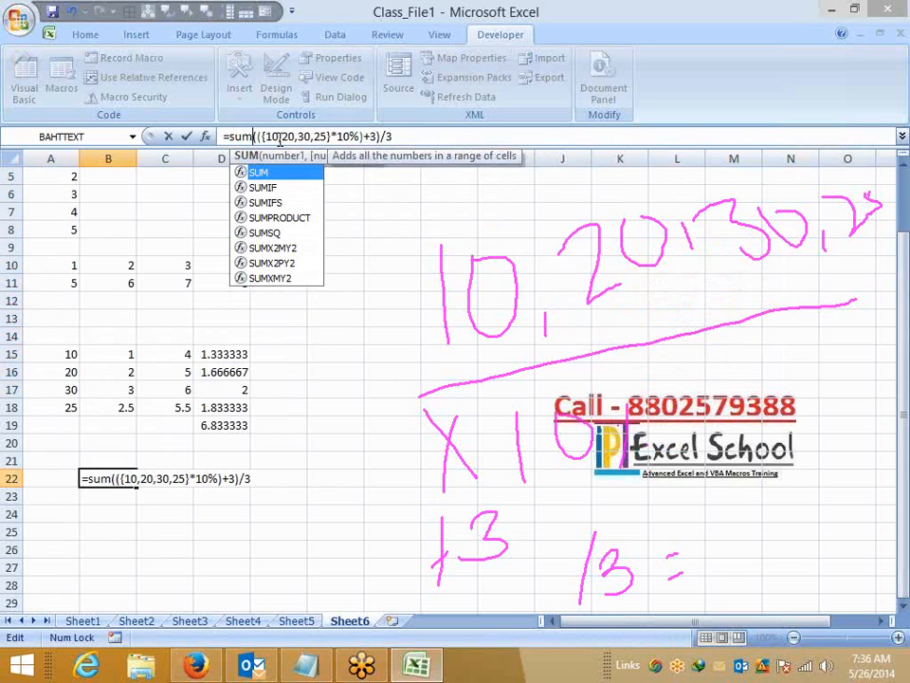
key(Return)
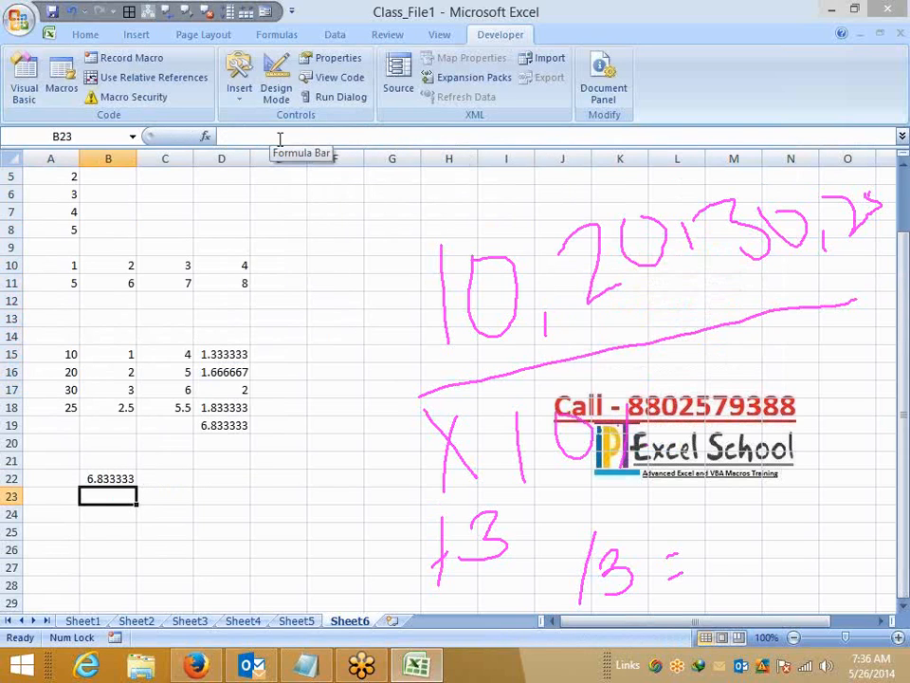
Evaluate the B22 array formula step by step through to its final result, then close the evaluation
key(Up)
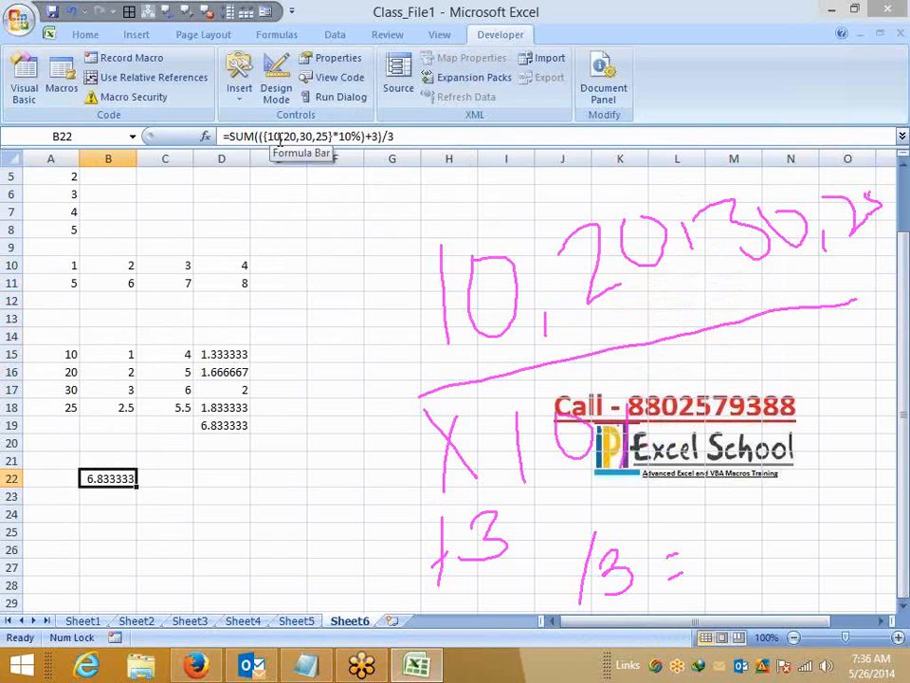
click(87, 35)
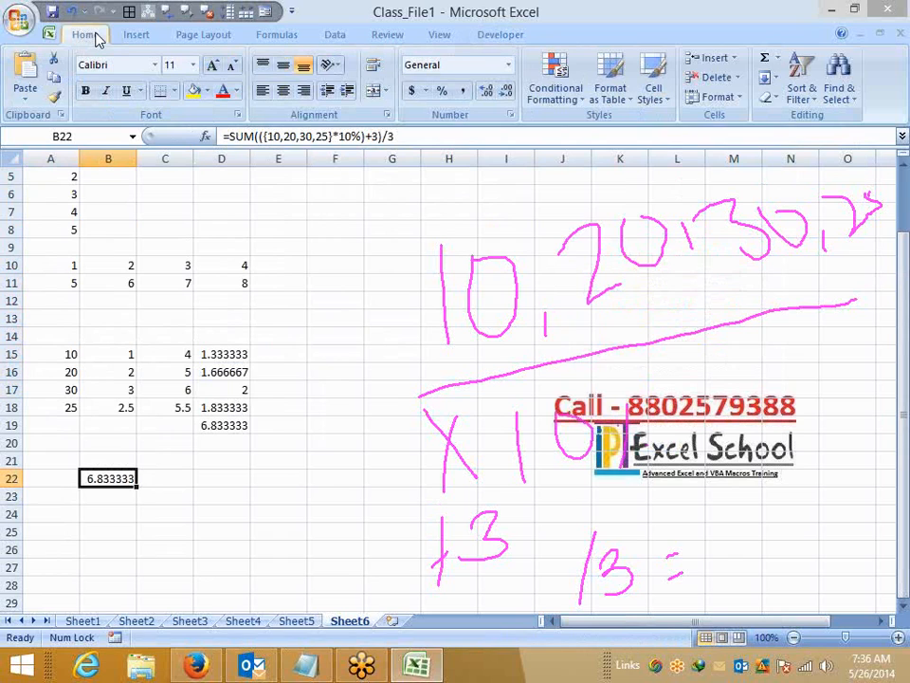
click(277, 34)
click(706, 97)
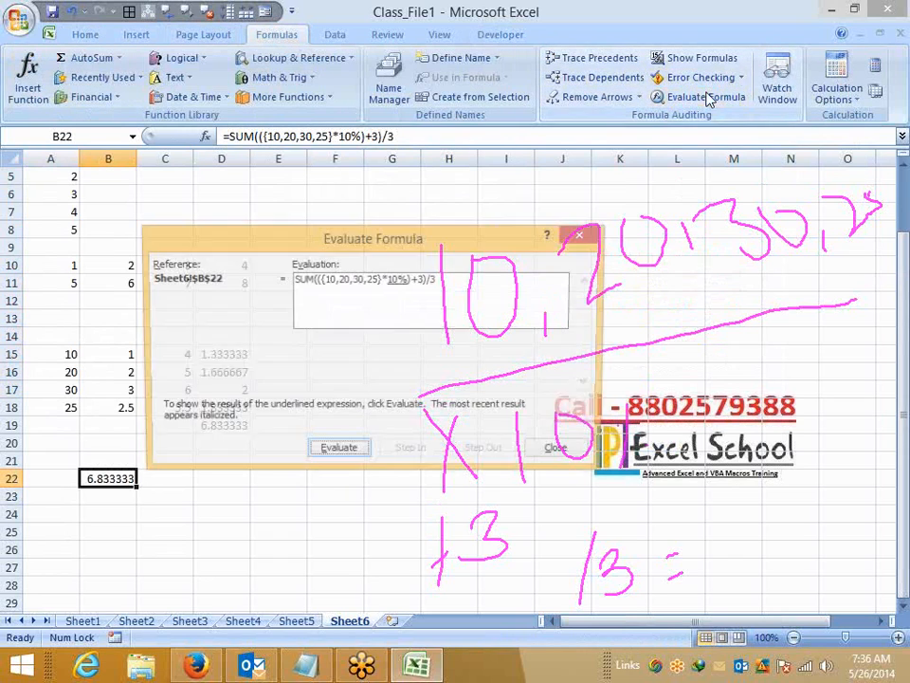
click(333, 450)
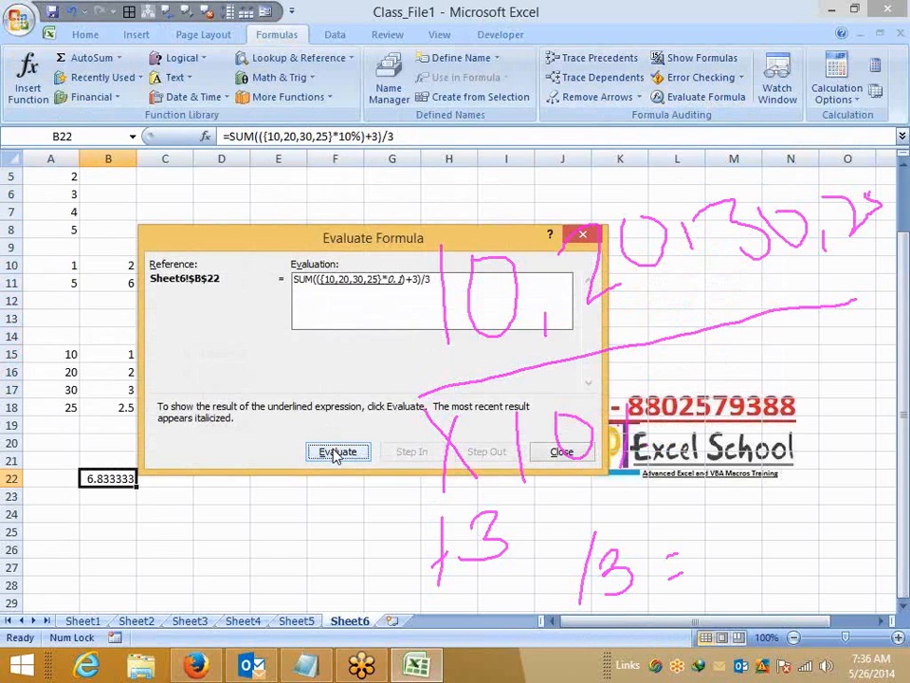
click(333, 454)
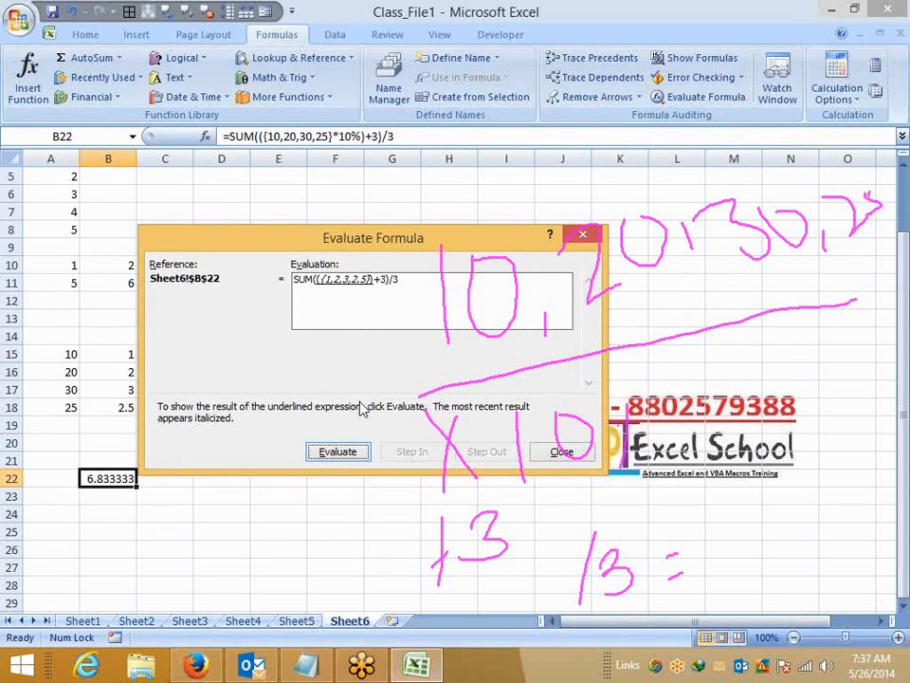
click(336, 452)
click(337, 452)
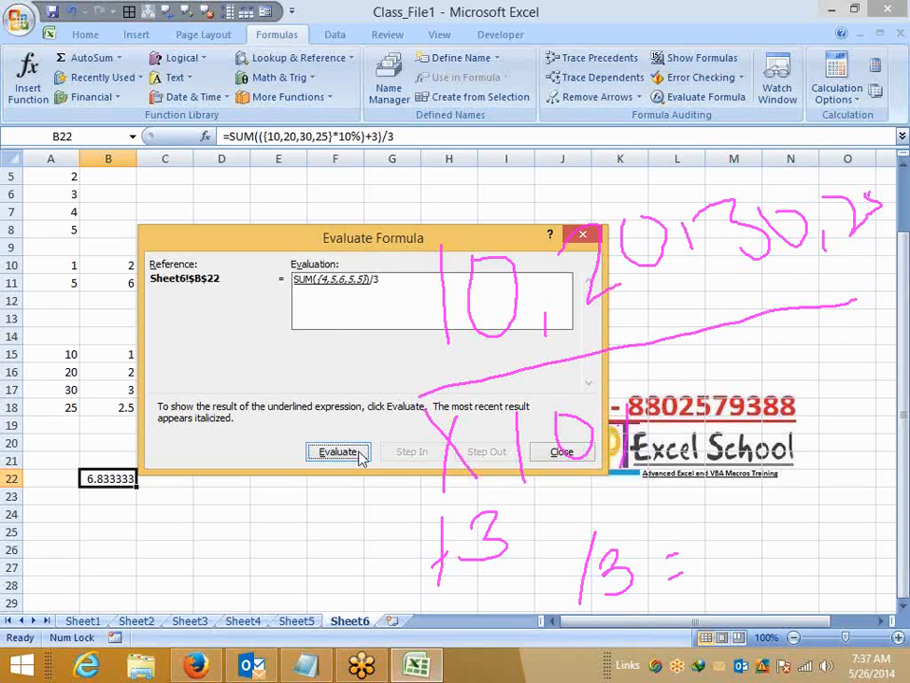
click(336, 454)
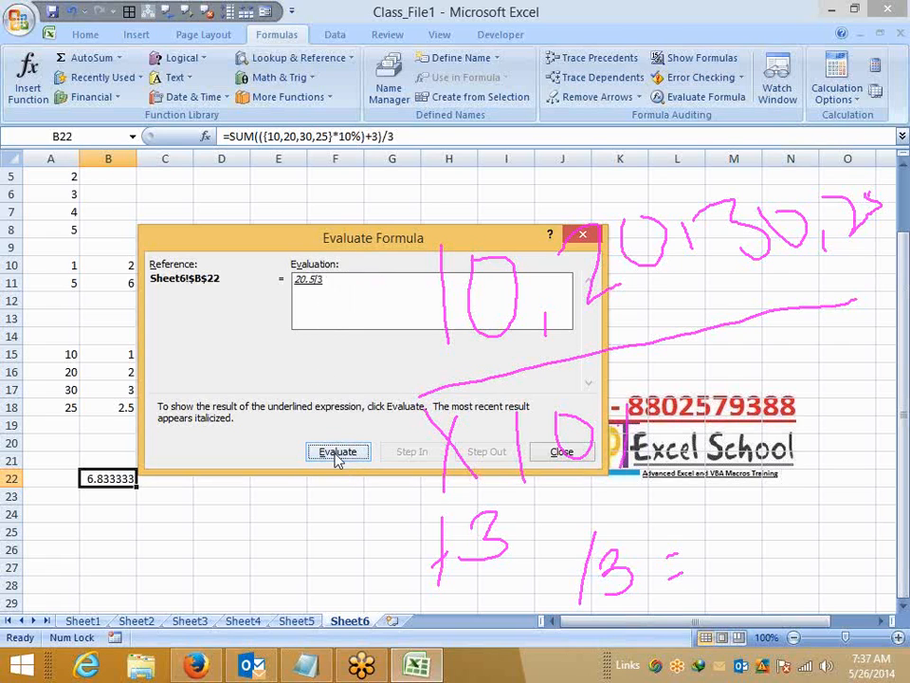
click(337, 454)
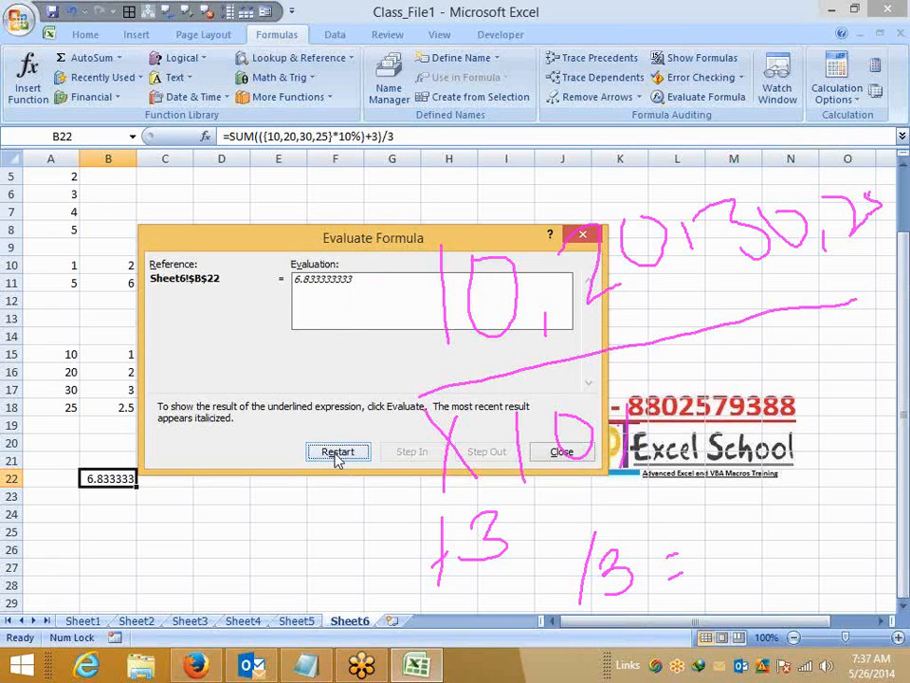
click(562, 452)
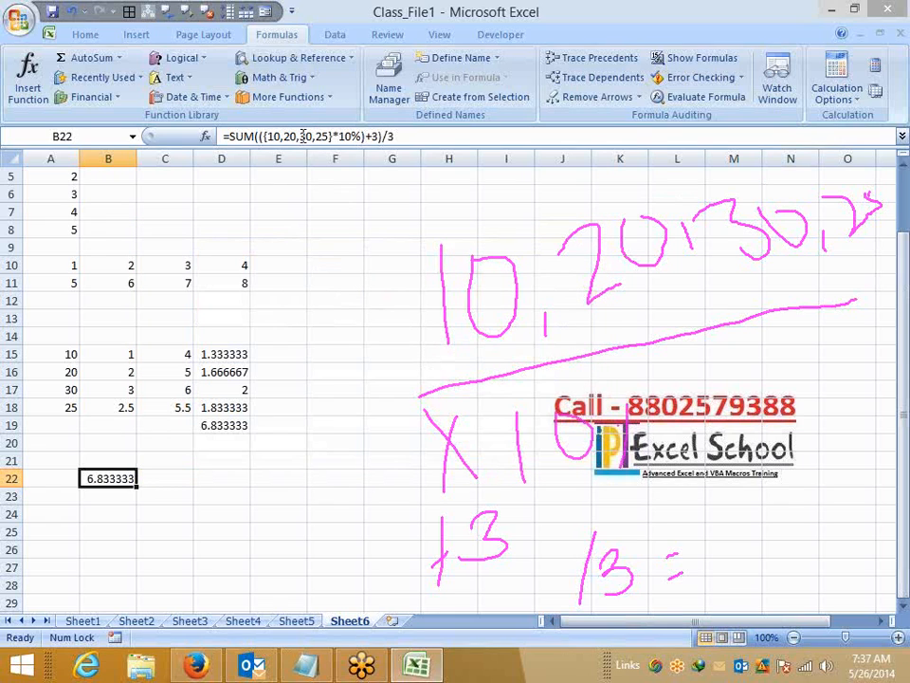
Move the division by 3 inside the sum so B22 reads =SUM((({10,20,30,25}*10%)+3)/3)
click(260, 138)
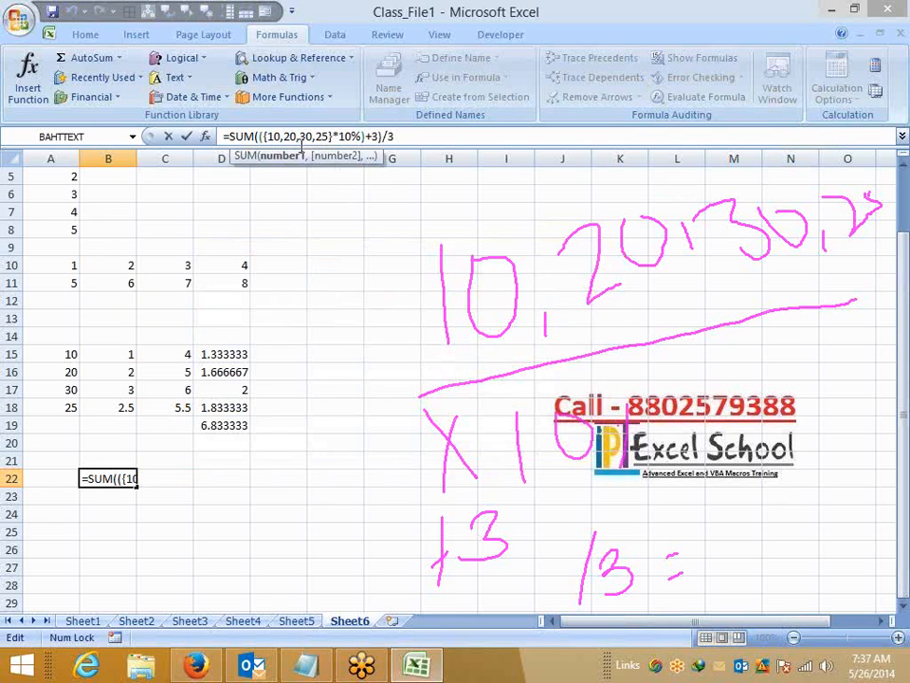
text(()
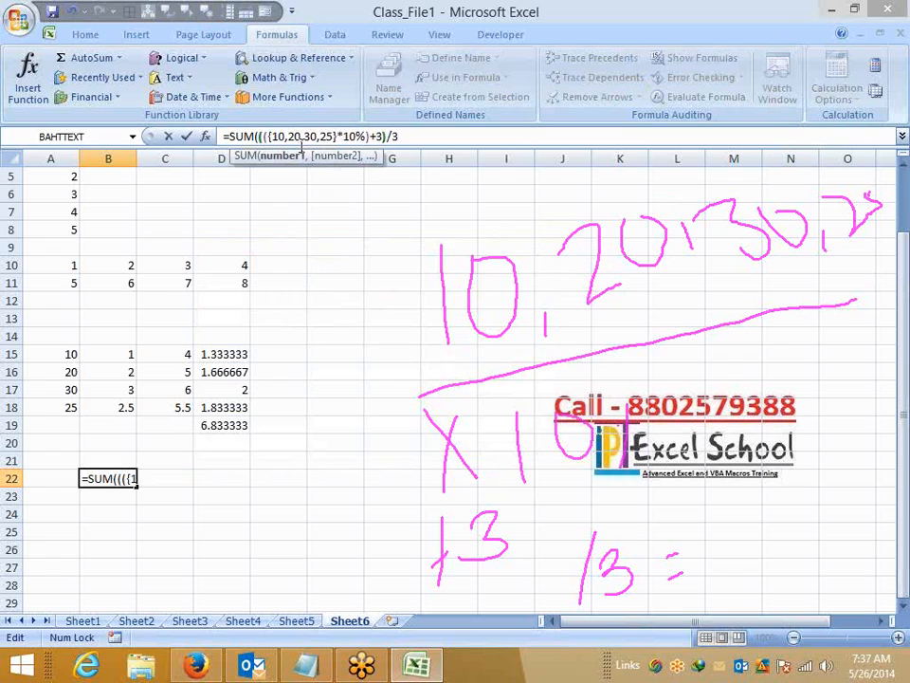
click(416, 138)
text())
key(Return)
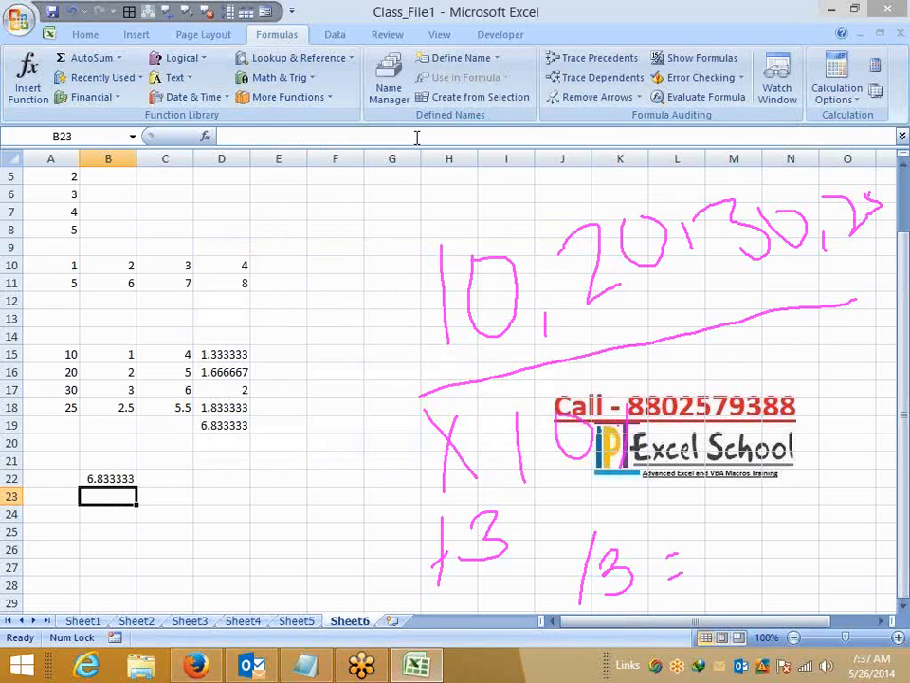
Evaluate the revised B22 formula step by step, examining how the division is applied within SUM
key(Up)
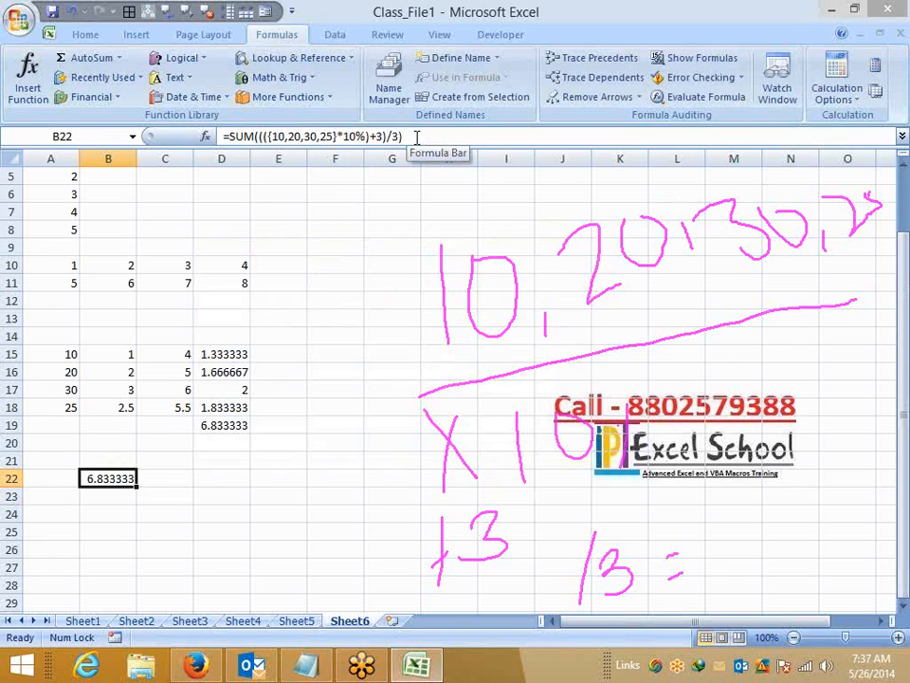
click(736, 96)
click(356, 452)
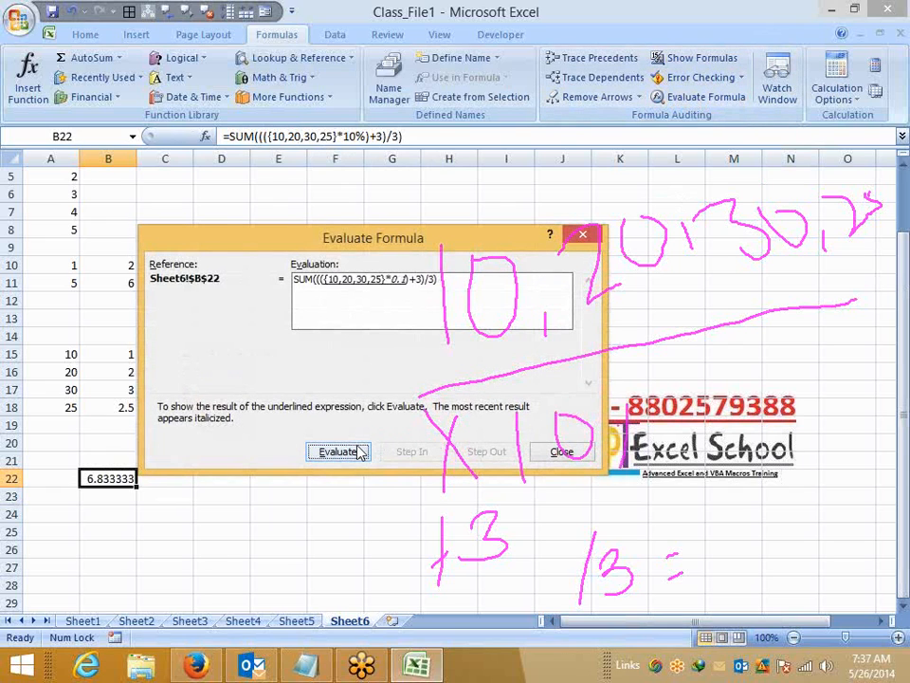
click(357, 453)
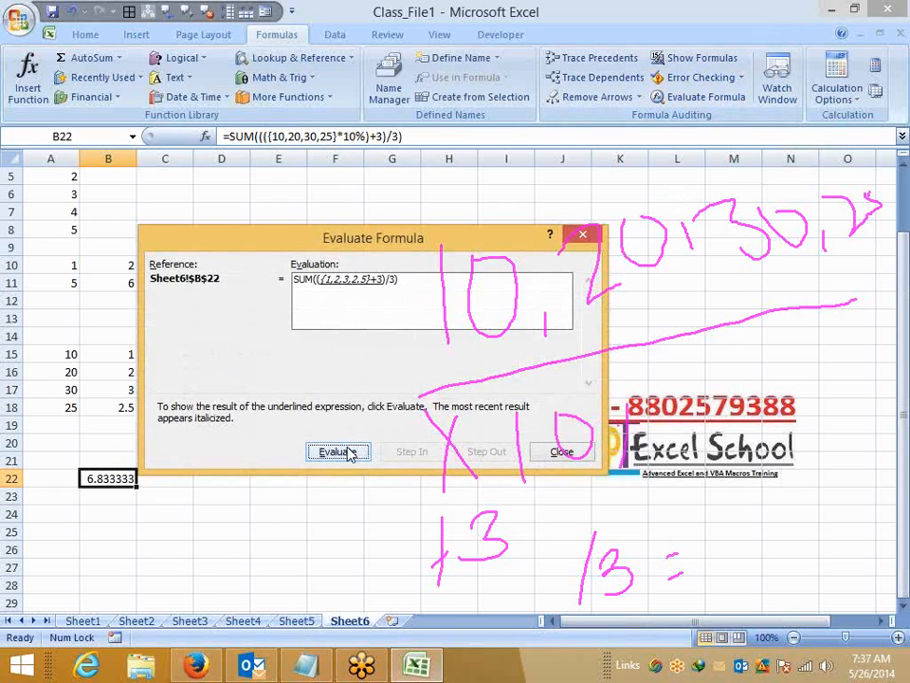
click(347, 455)
click(345, 454)
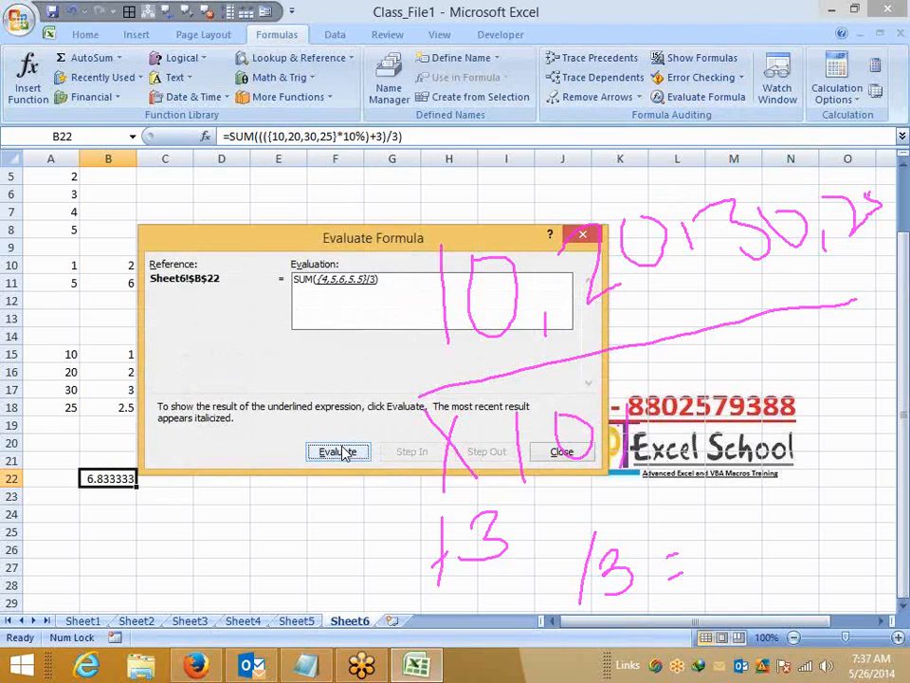
click(345, 455)
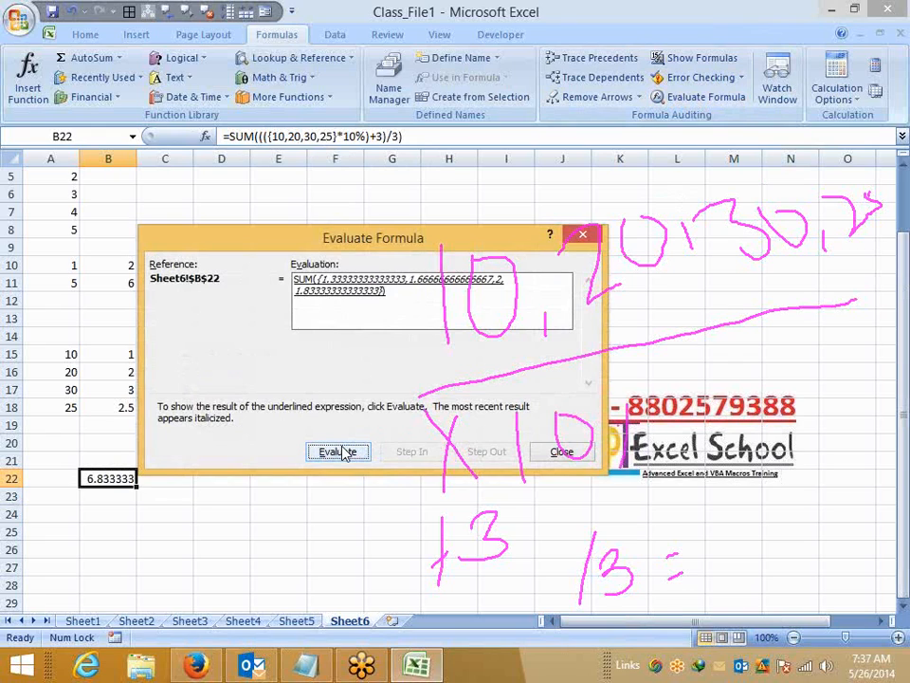
click(345, 454)
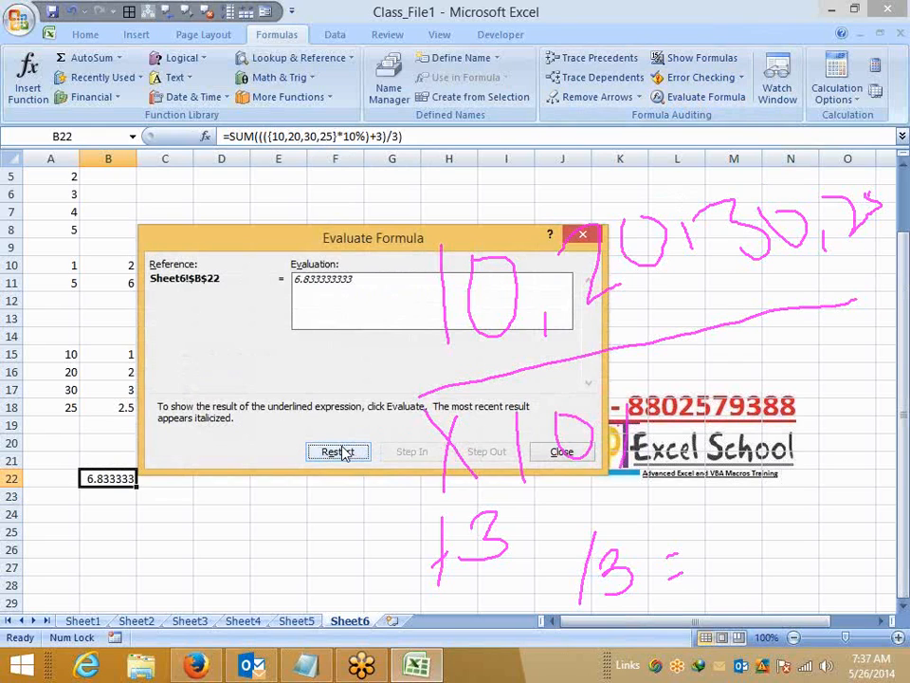
click(561, 452)
click(901, 233)
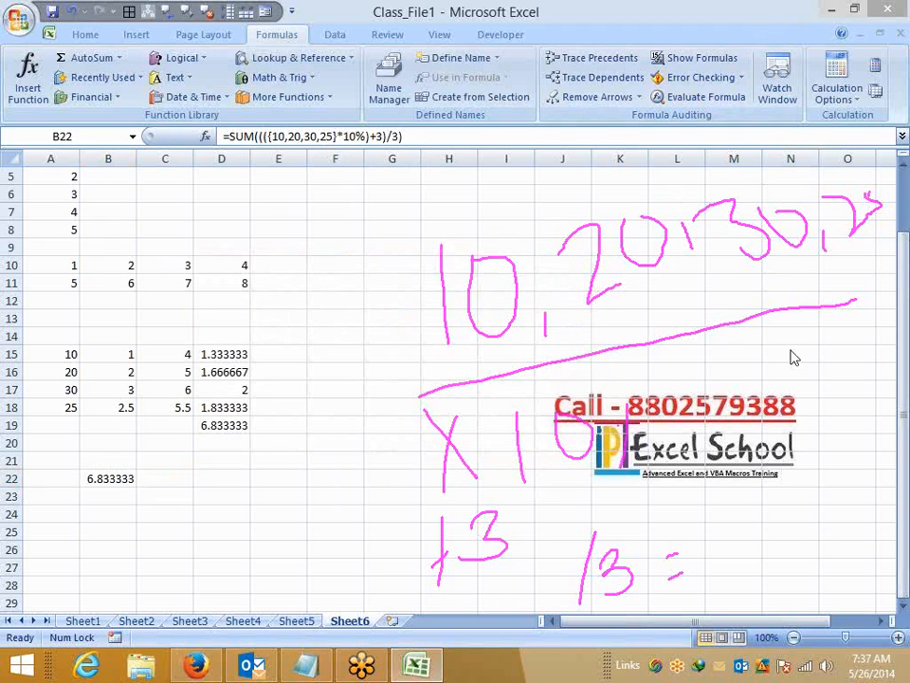
click(775, 343)
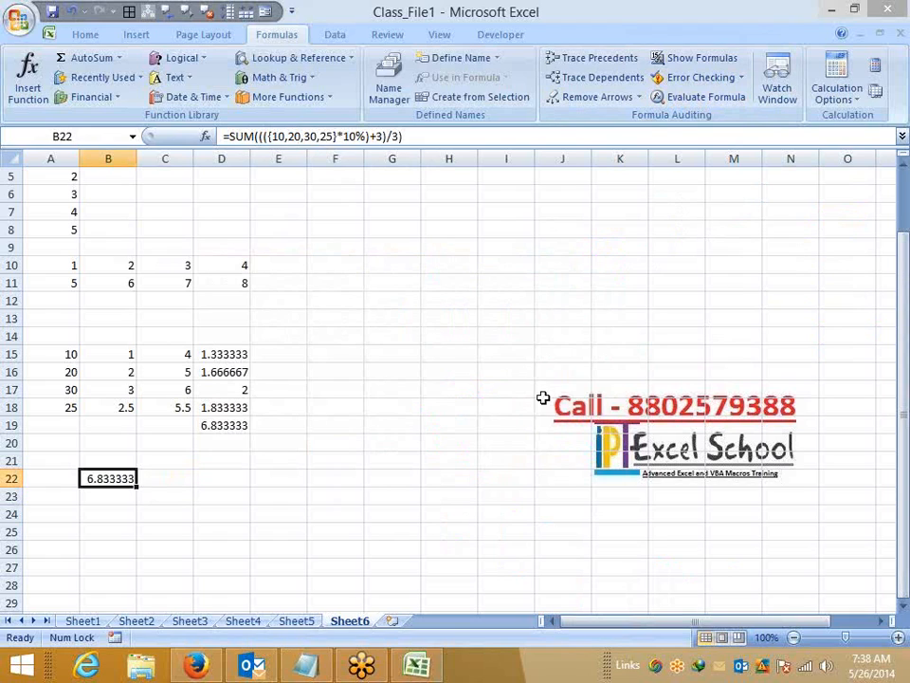
Enter the values 10, 20, 30 and 25 across cells B24 to E24
click(88, 502)
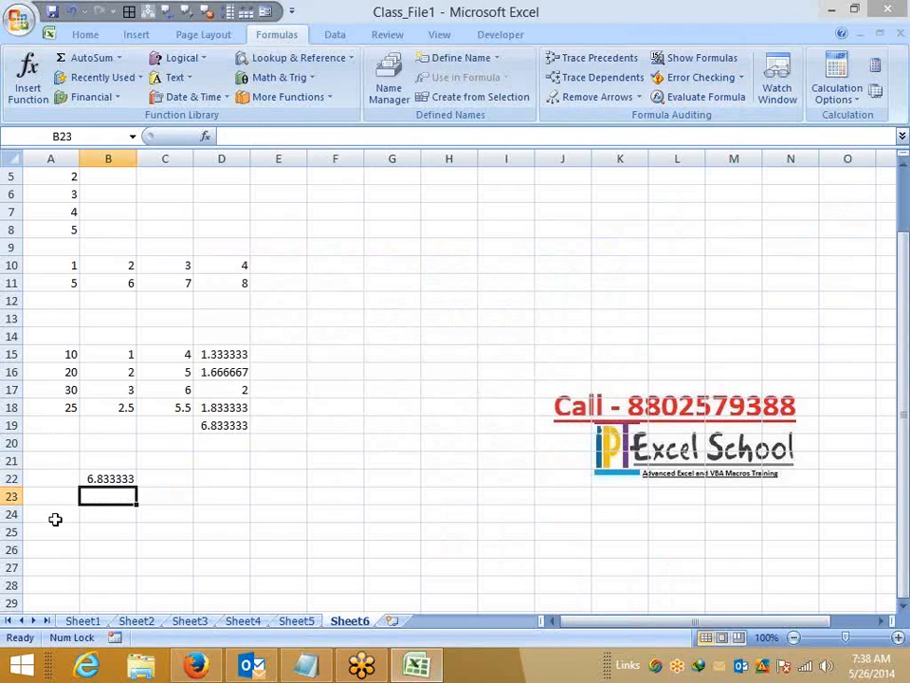
key(Return)
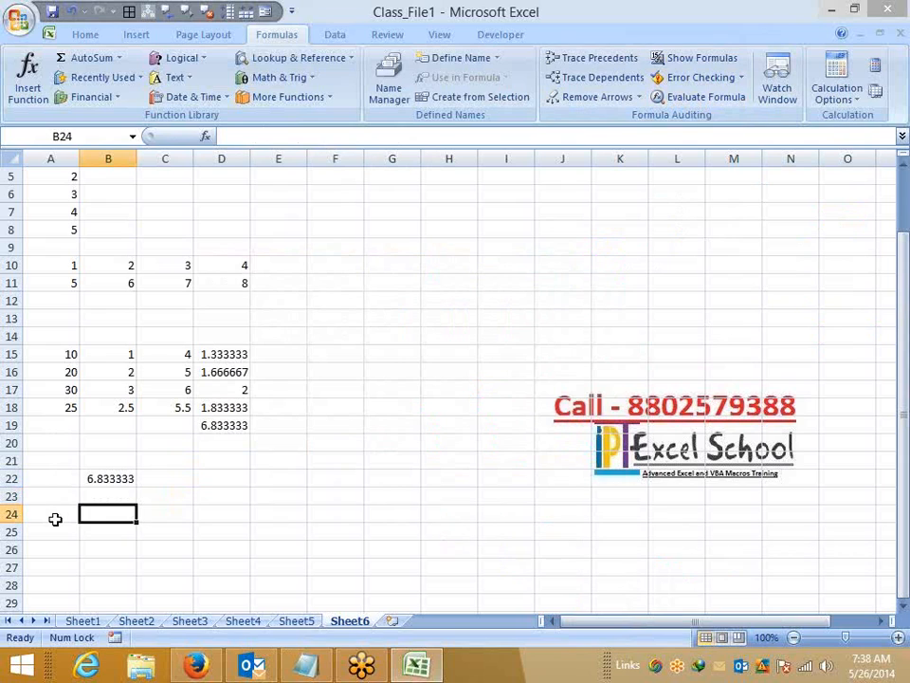
text(10)
key(Tab)
text(20)
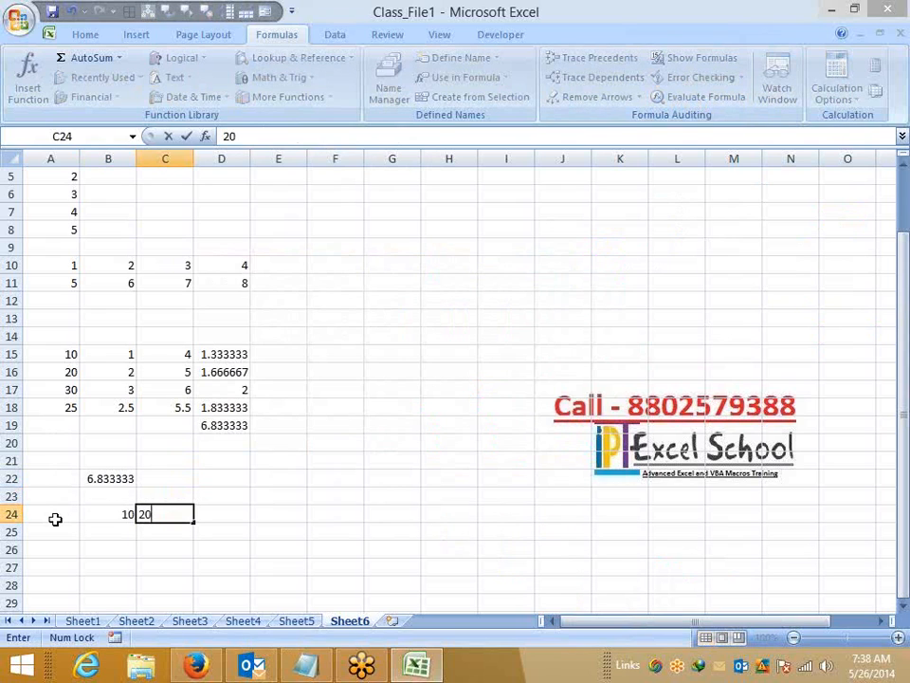
key(Tab)
text(30)
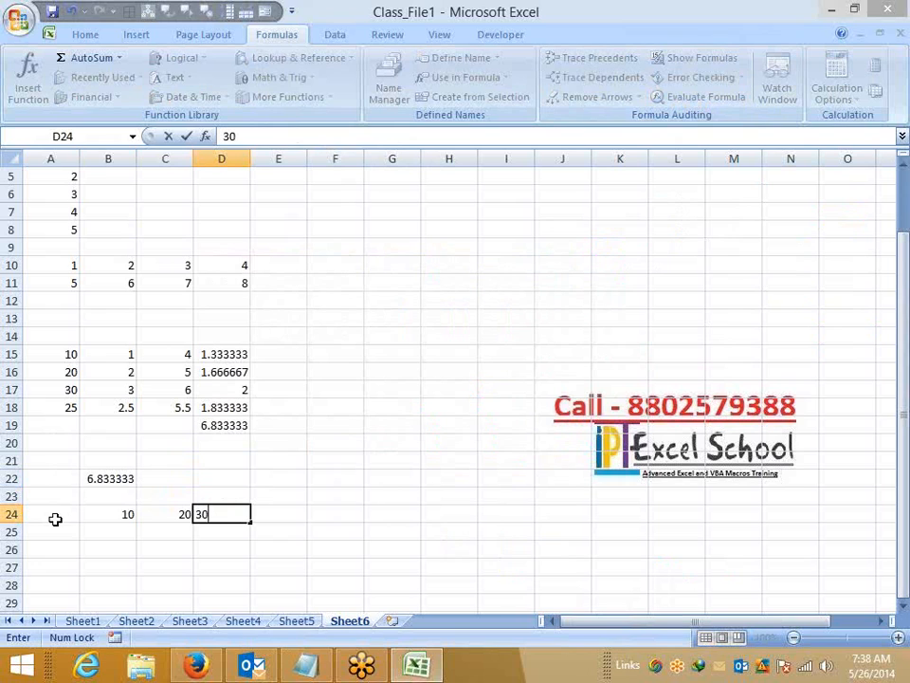
key(Tab)
text(25)
key(Down)
key(Down)
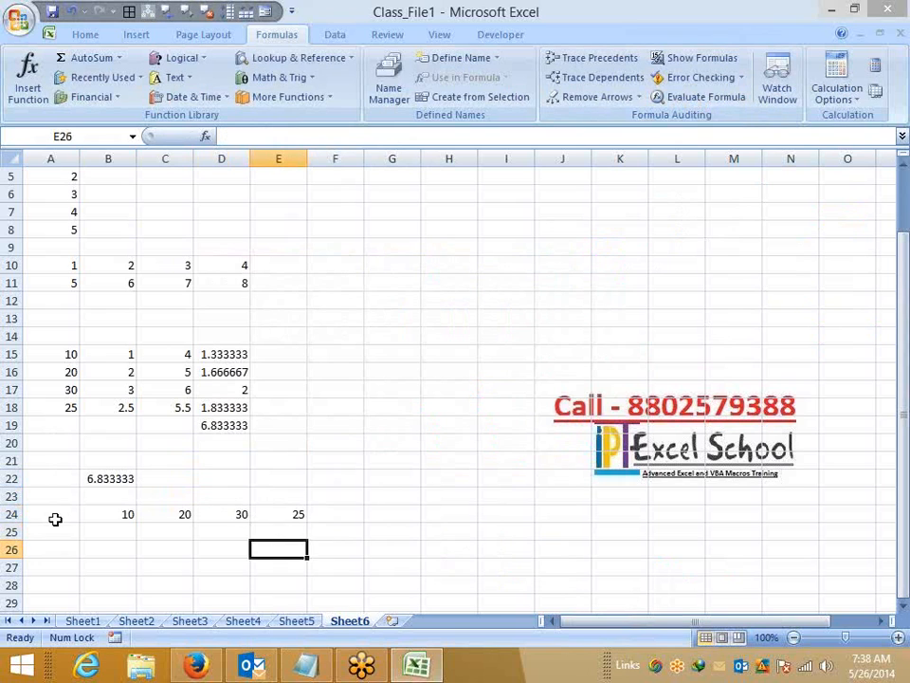
Begin a SUM formula in B26 that multiplies the range B24:E24 by 10%
key(Left)
key(Left)
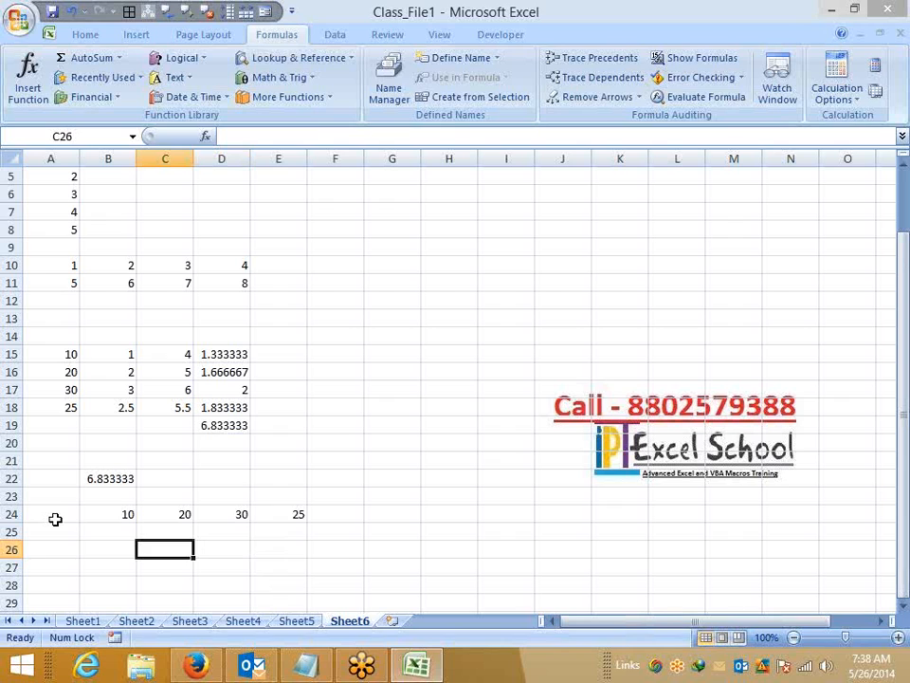
key(Left)
text(=sum)
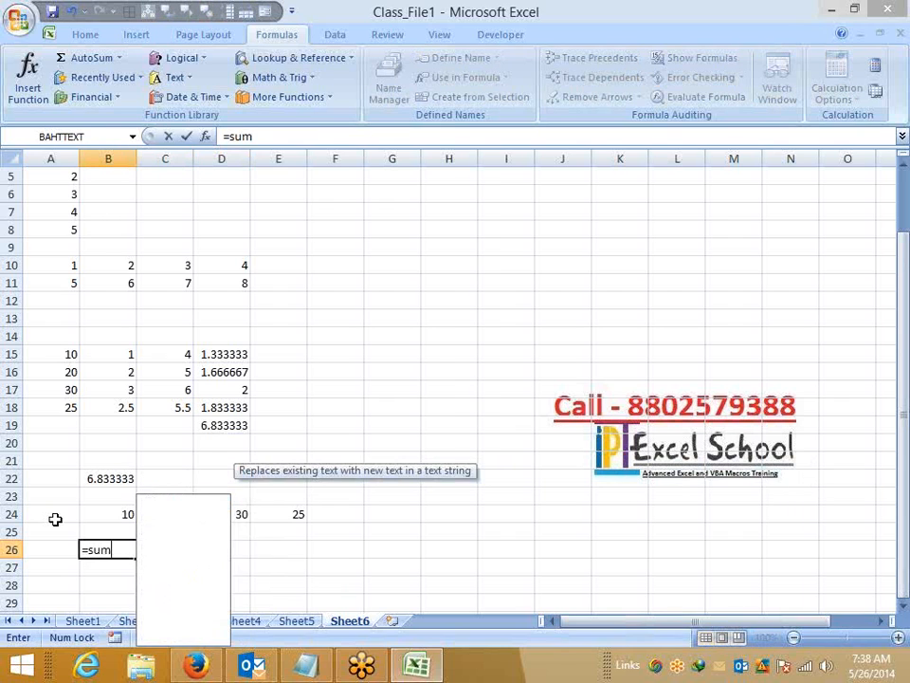
key(Tab)
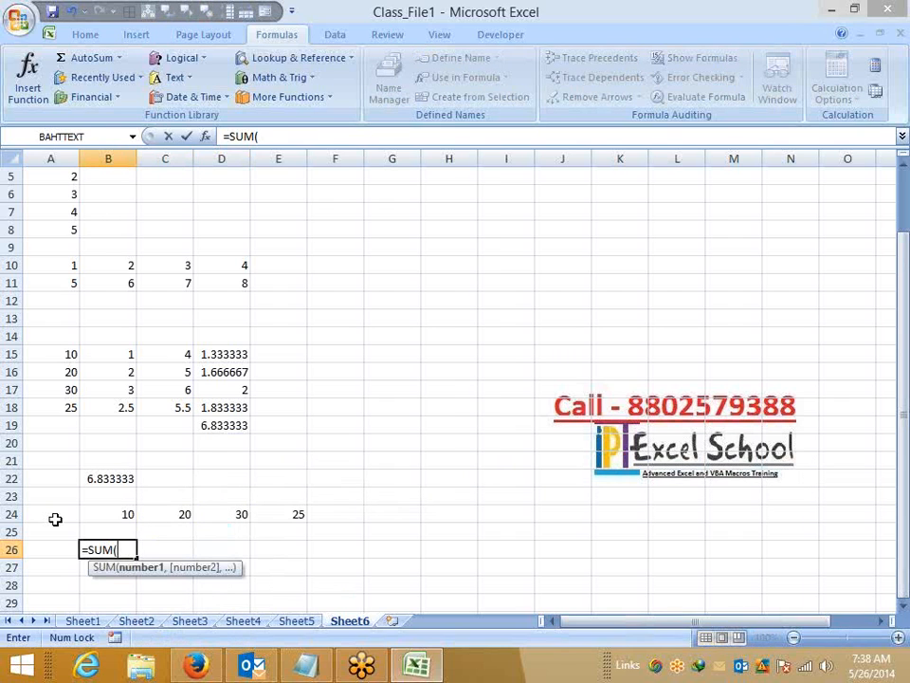
key(Up)
key(Up)
key(shift+Right)
key(shift+Right)
key(shift+Right)
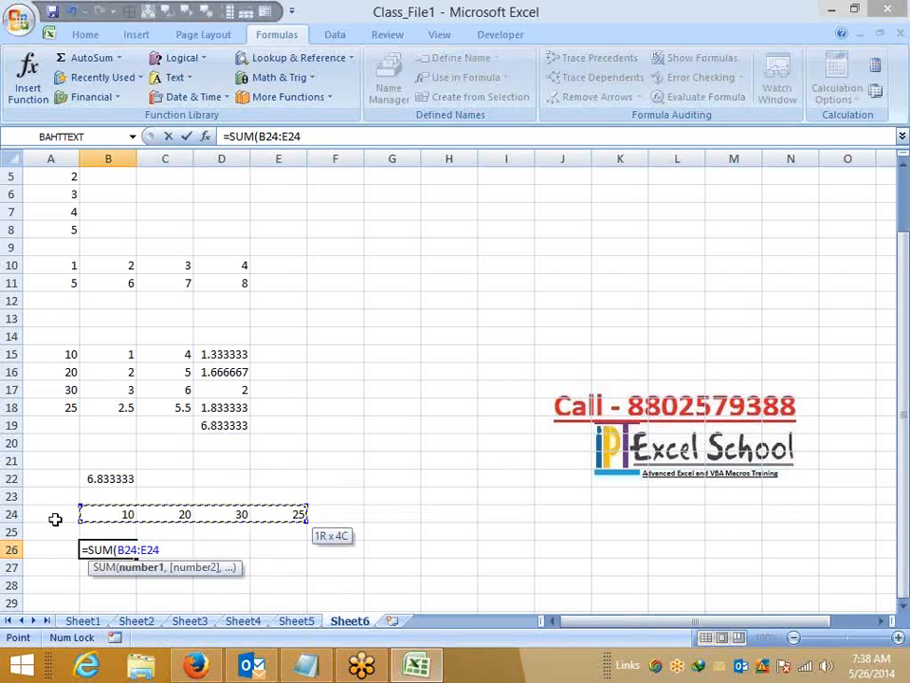
text(*10)
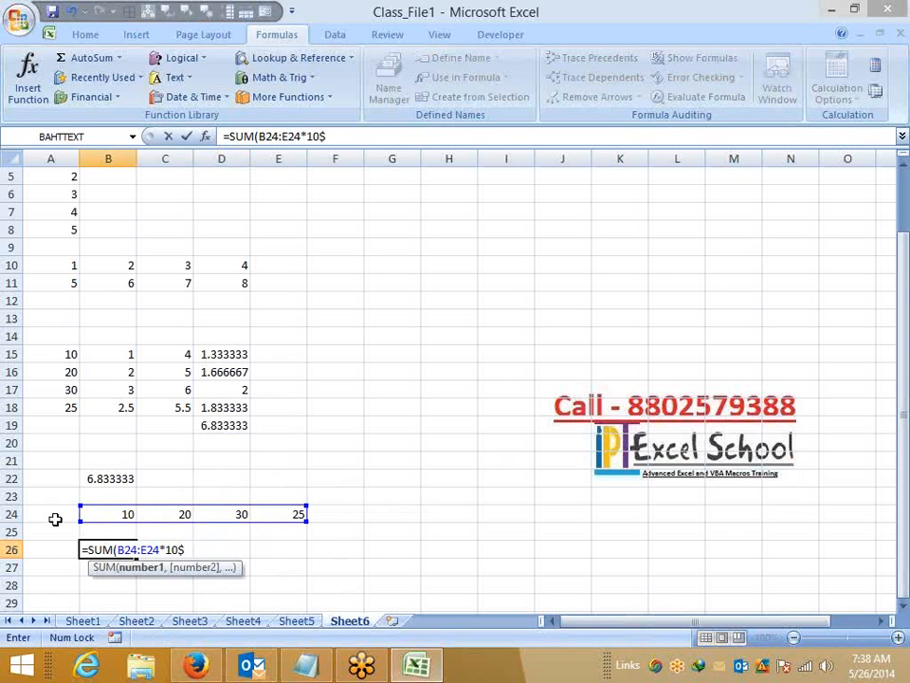
text(%)
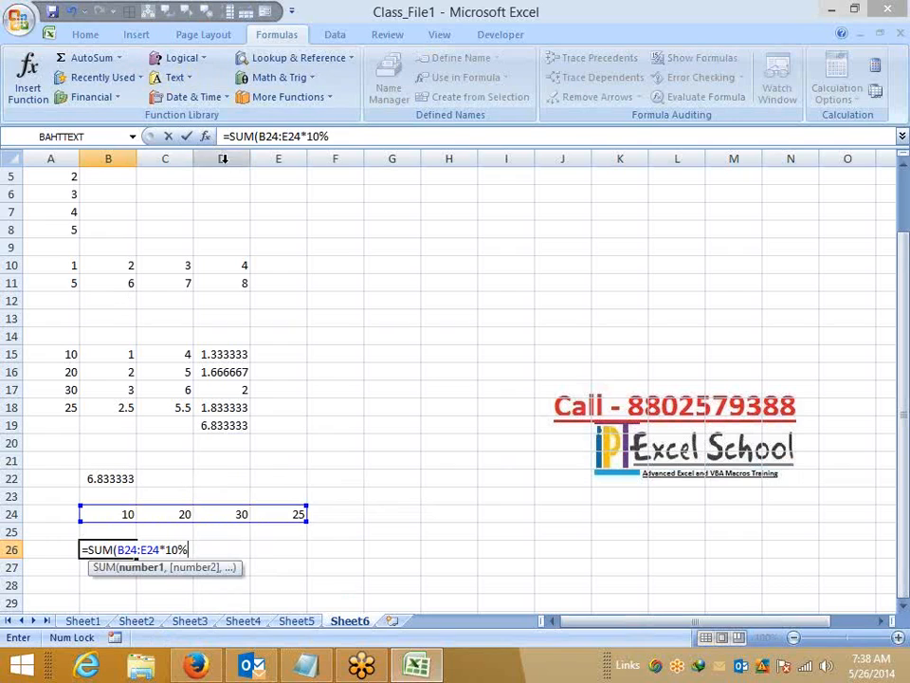
Add the bracketed +3 and /3 operations so B26 reads =SUM(((B24:E24*10%)+3)/3), and enter it as an ordinary formula
click(256, 139)
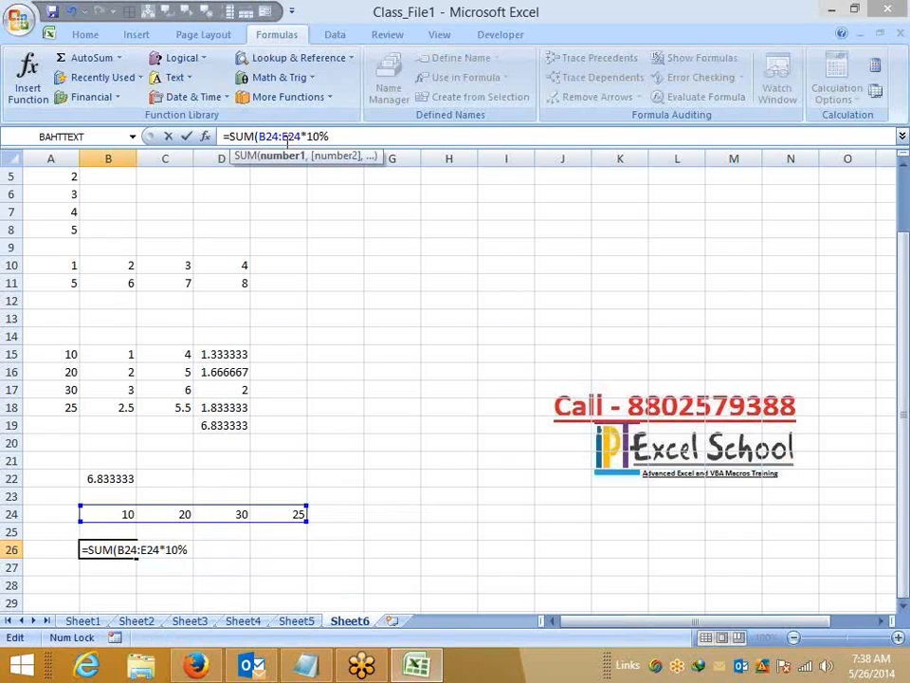
text(()
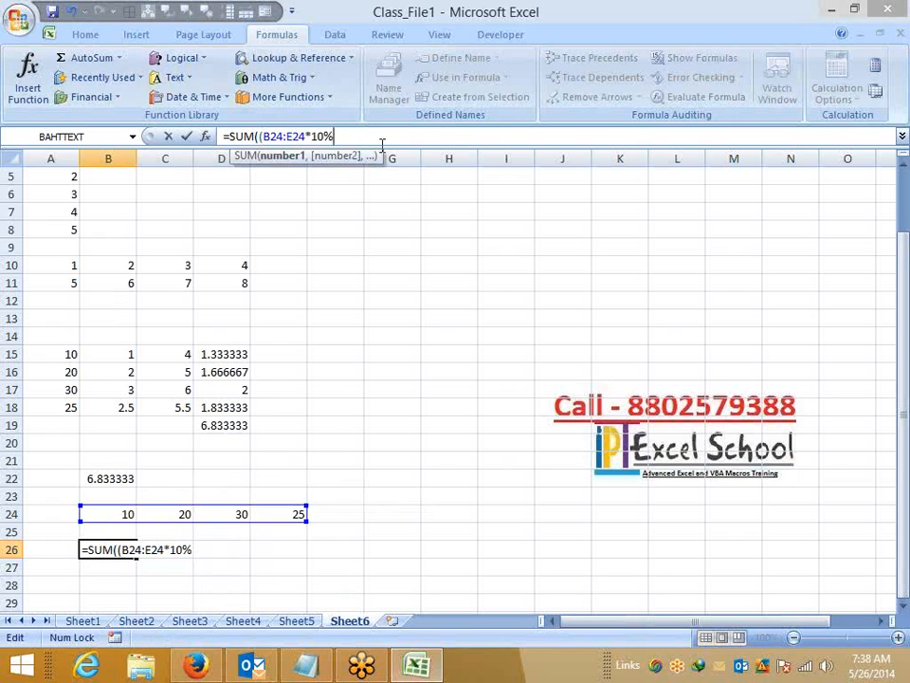
text()+3))
click(264, 136)
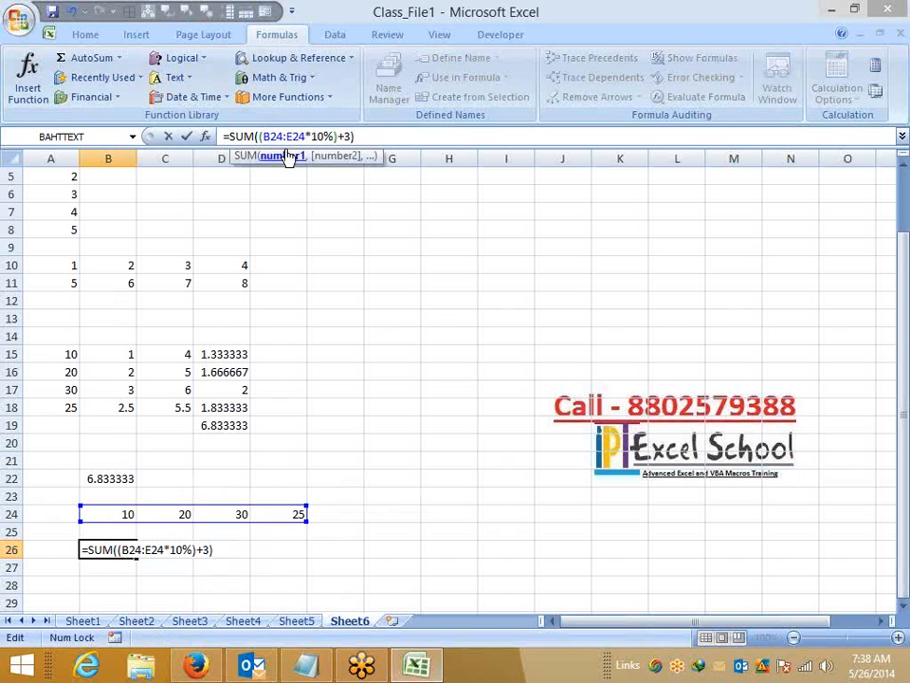
text(()
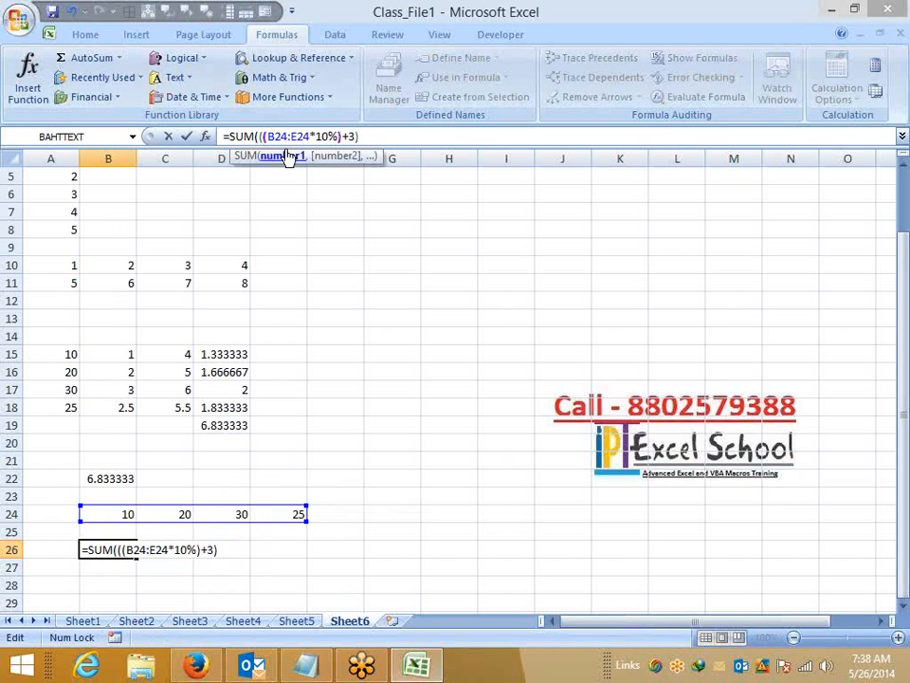
click(371, 135)
text(/3))
key(Return)
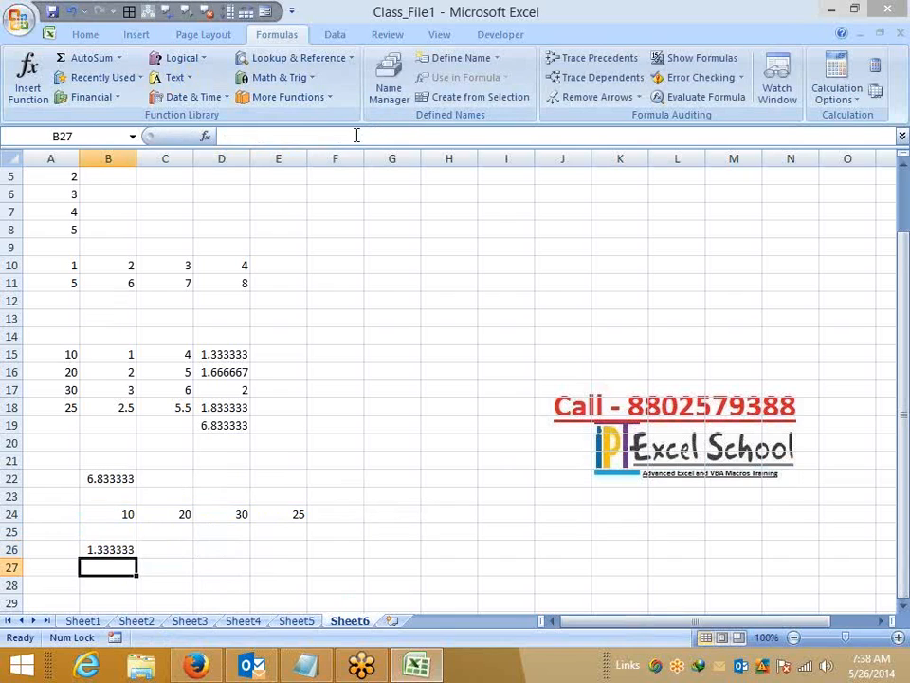
Re-enter the existing B26 formula as an array formula
key(Up)
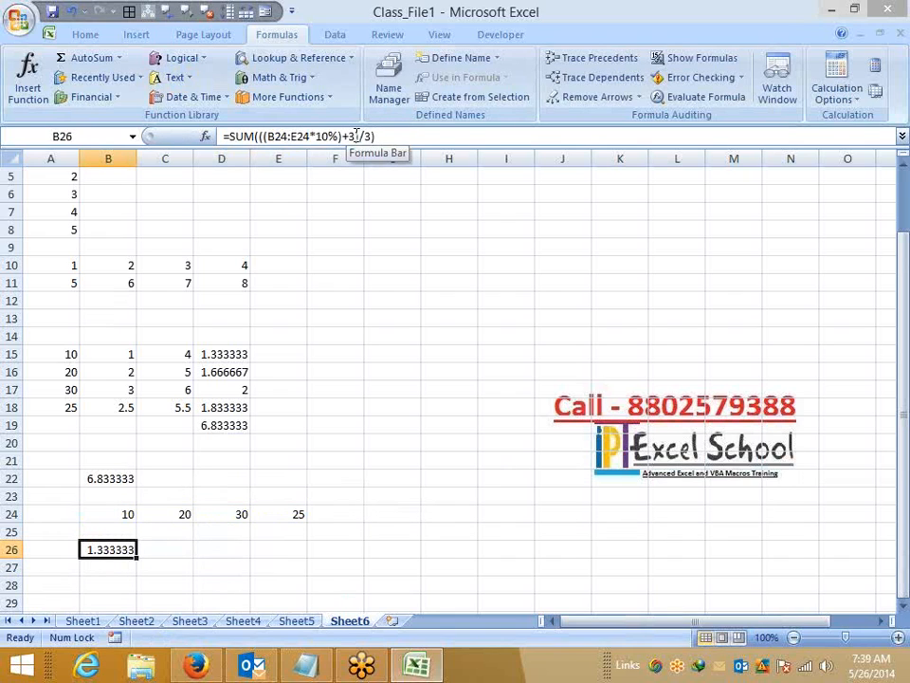
click(356, 135)
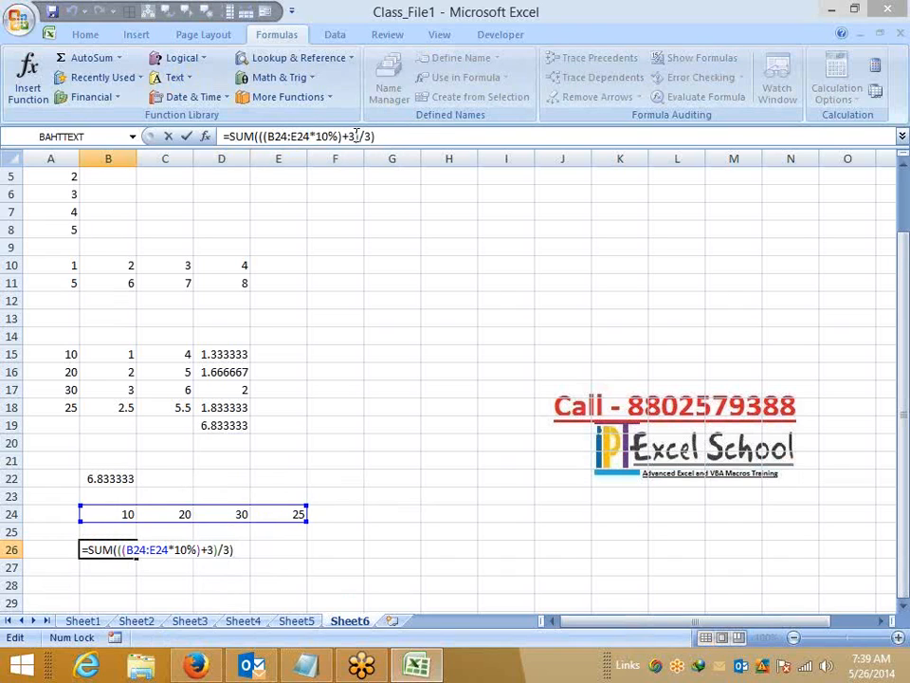
key(ctrl+shift+Return)
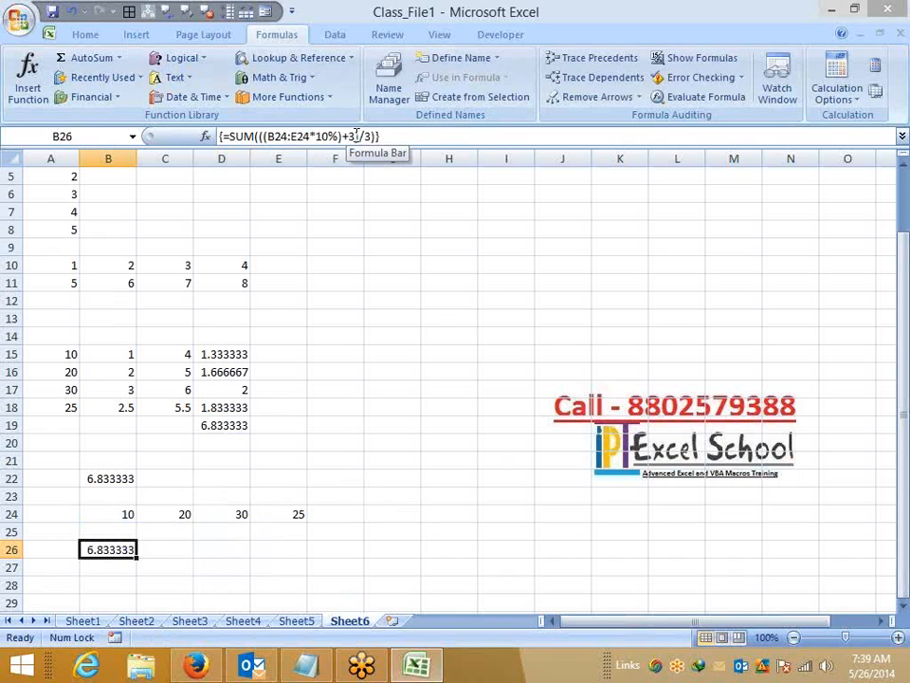
Switch to Sheet5 and enter a person's first name in cell A1
scroll(284, 285, up, 2)
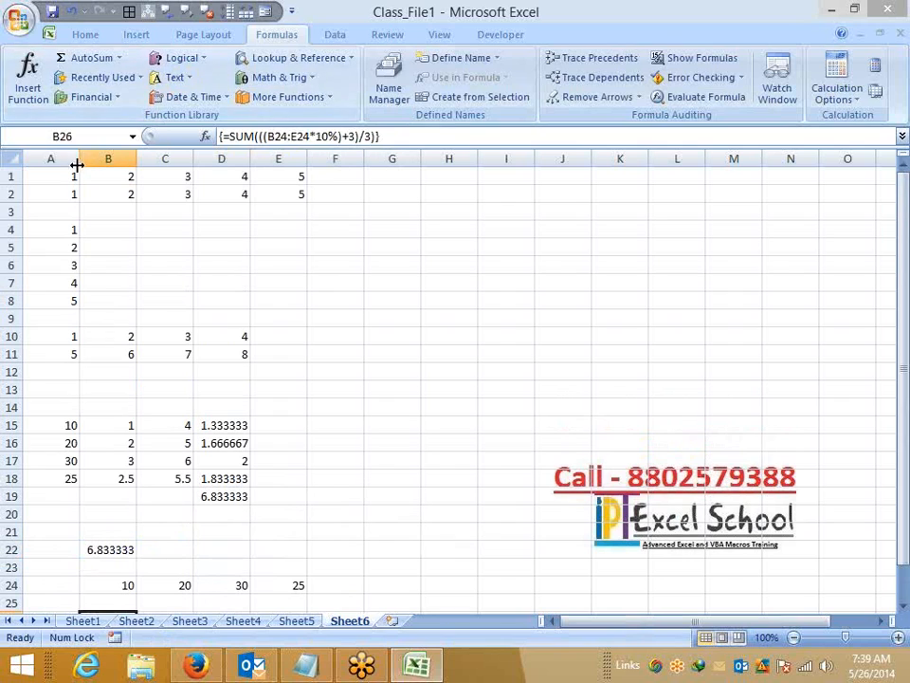
drag(71, 173, 372, 458)
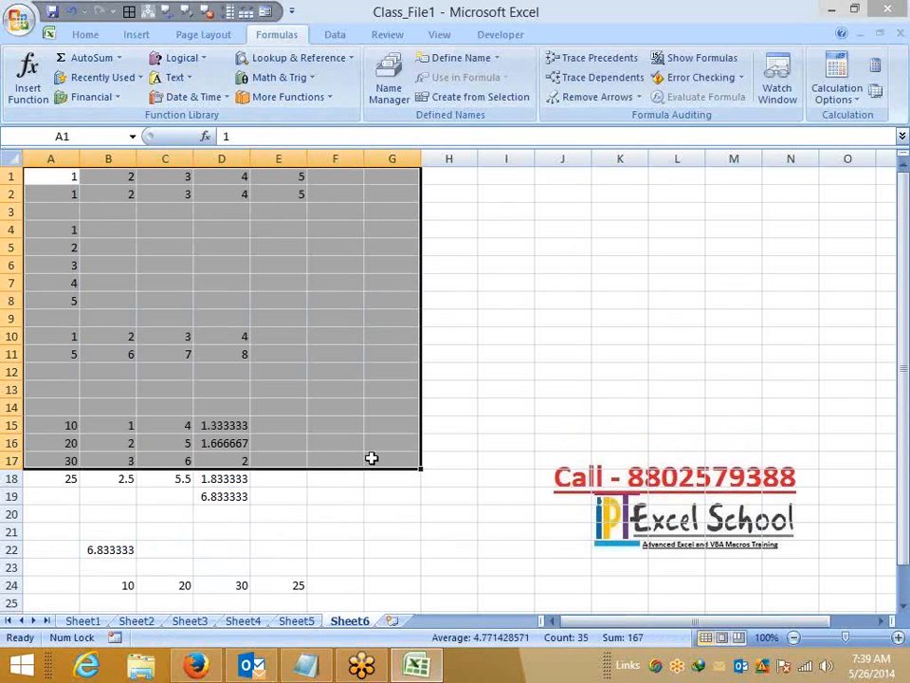
click(297, 621)
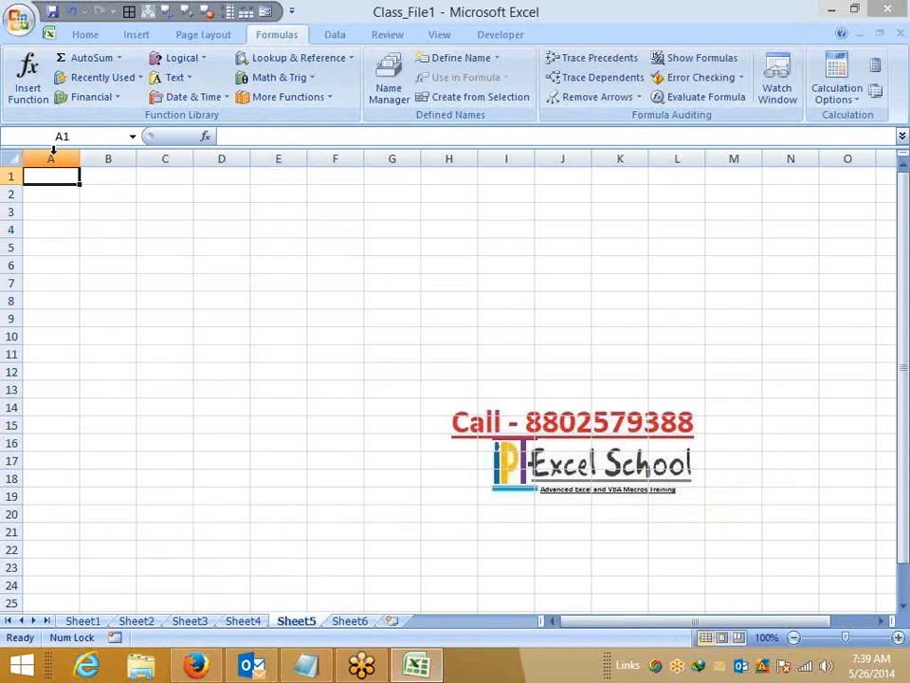
text(Sujeet)
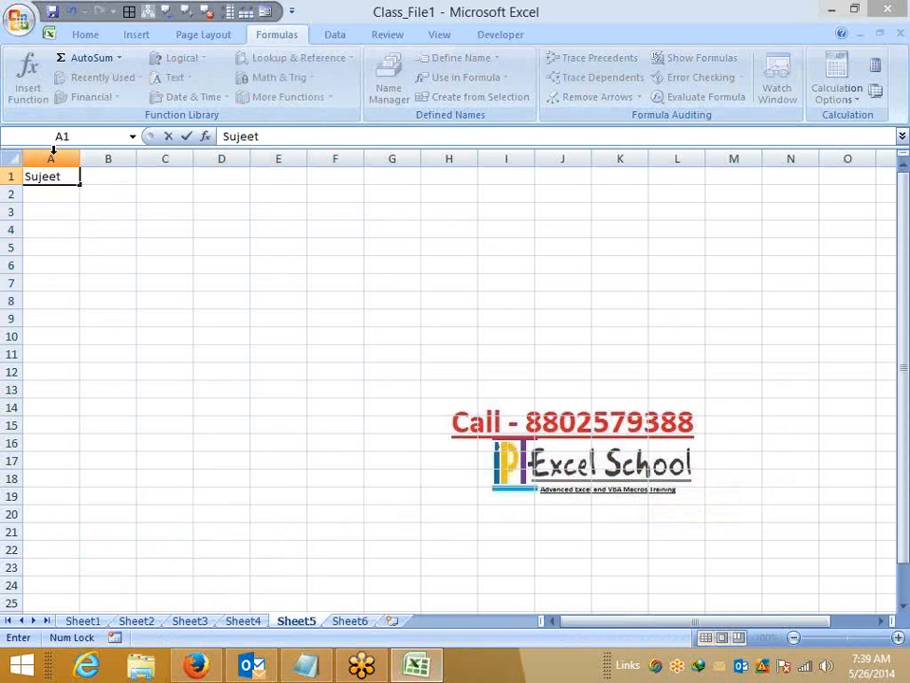
key(Return)
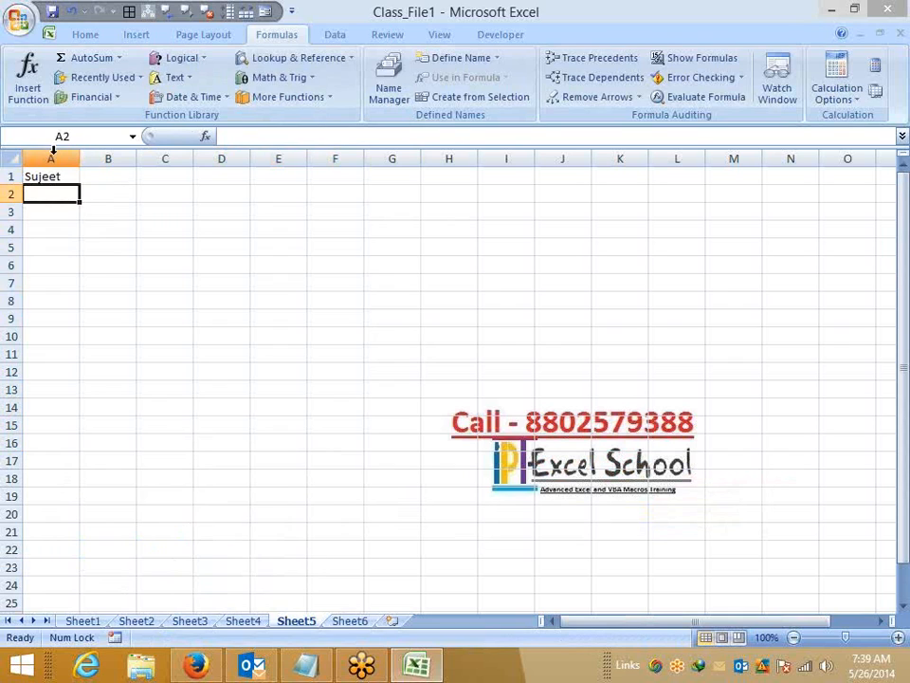
Write the letters of the A1 name in lowercase, one per cell, across B2 to G2
key(Tab)
text(s)
key(Tab)
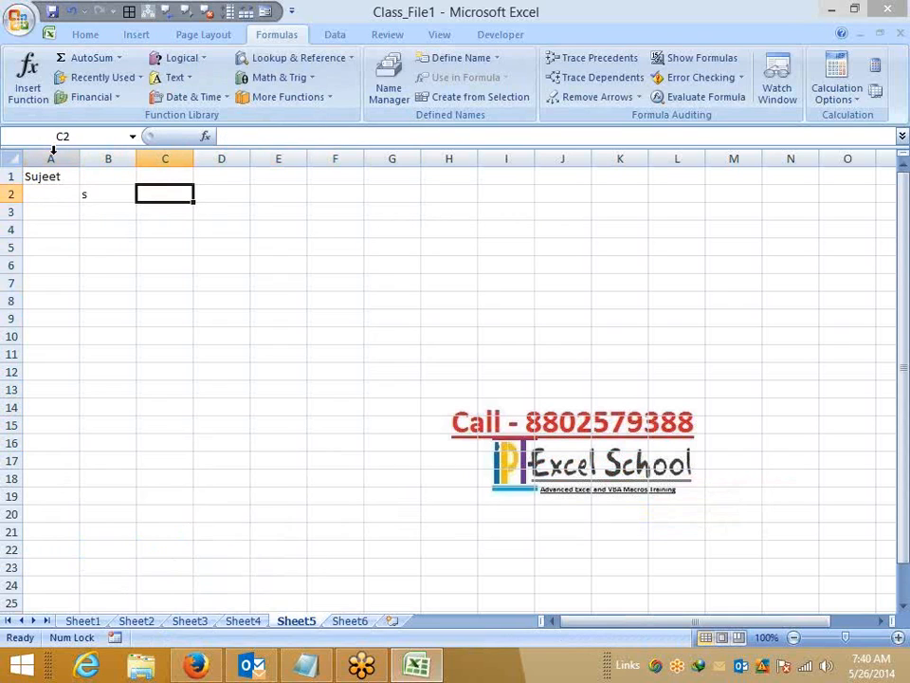
text(u)
key(Tab)
text(e)
key(Tab)
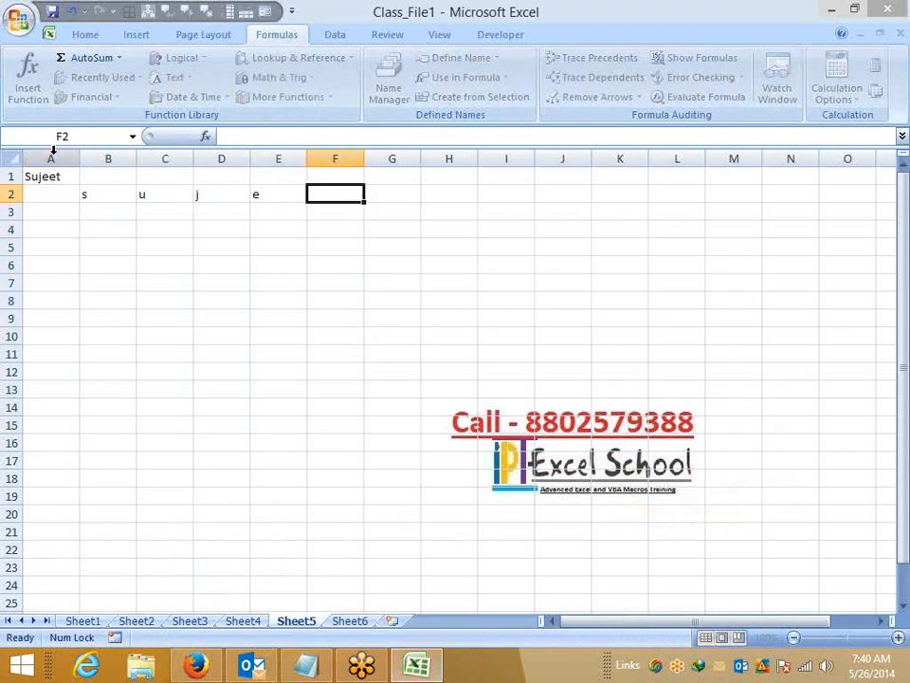
text(e)
key(Tab)
text(t)
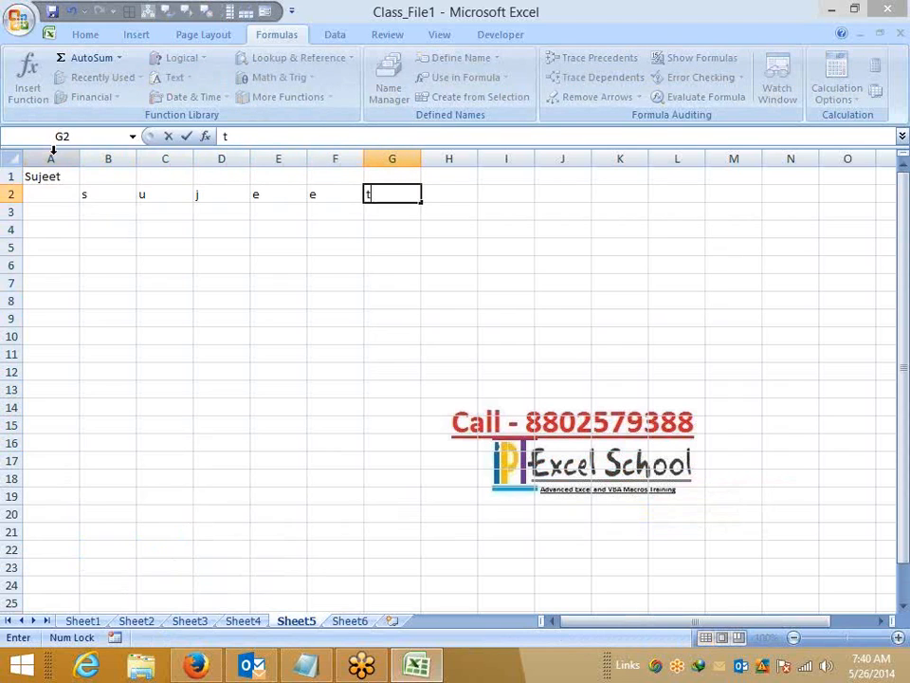
key(Tab)
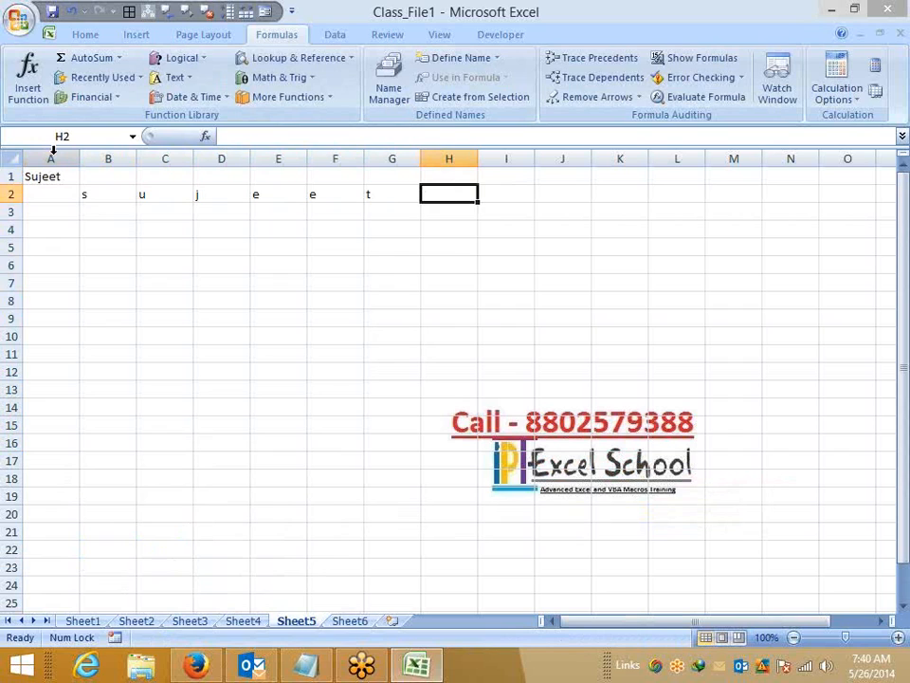
Enter =MID(A1,1,1) in B3 to extract the first character of the name
key(Left)
key(Left)
key(Left)
key(Left)
key(Left)
key(Left)
key(Down)
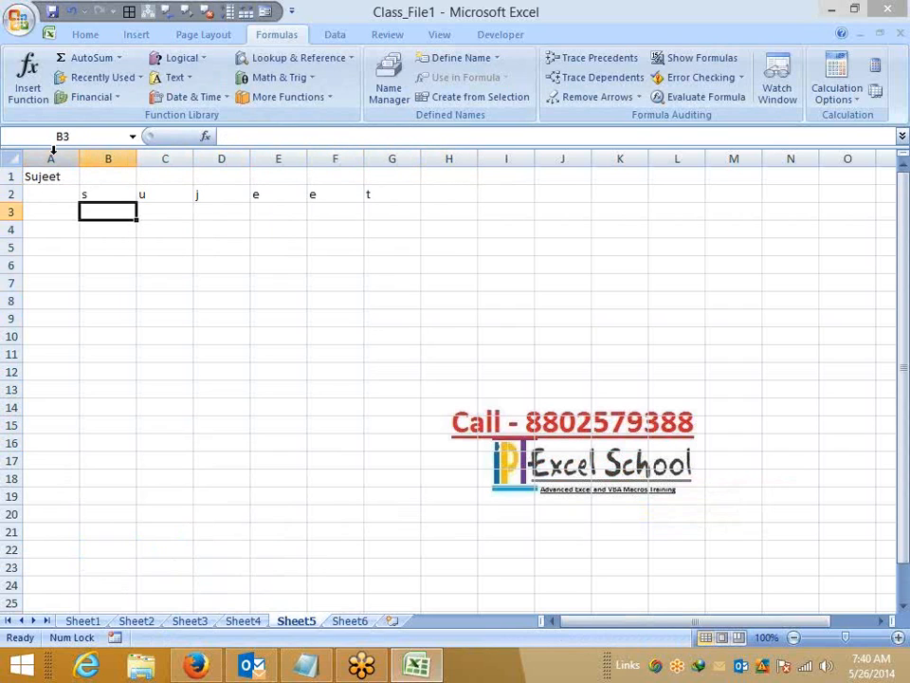
text(=mid)
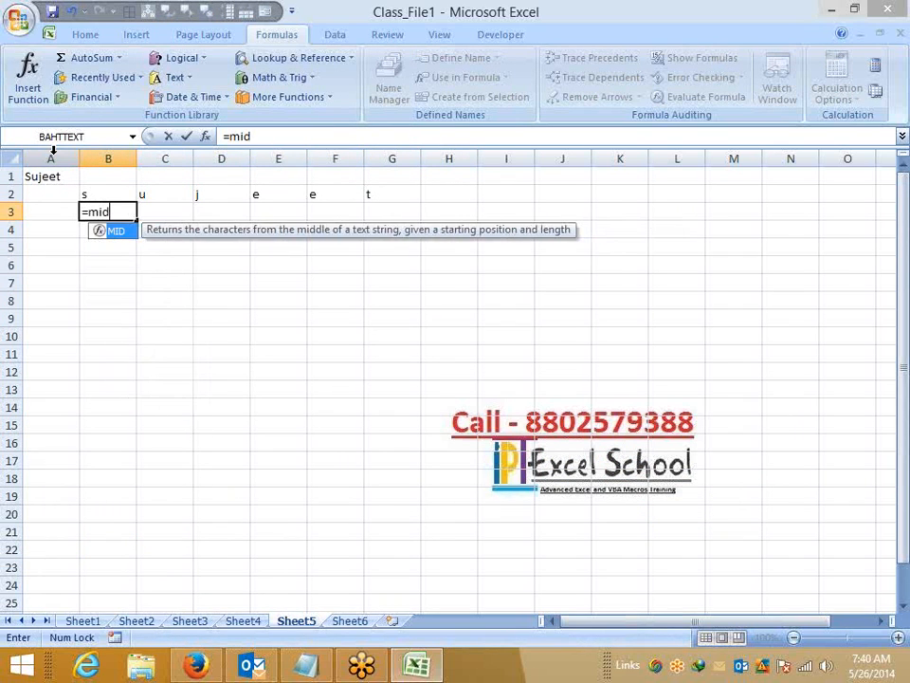
key(Tab)
key(Left)
key(Up)
key(Up)
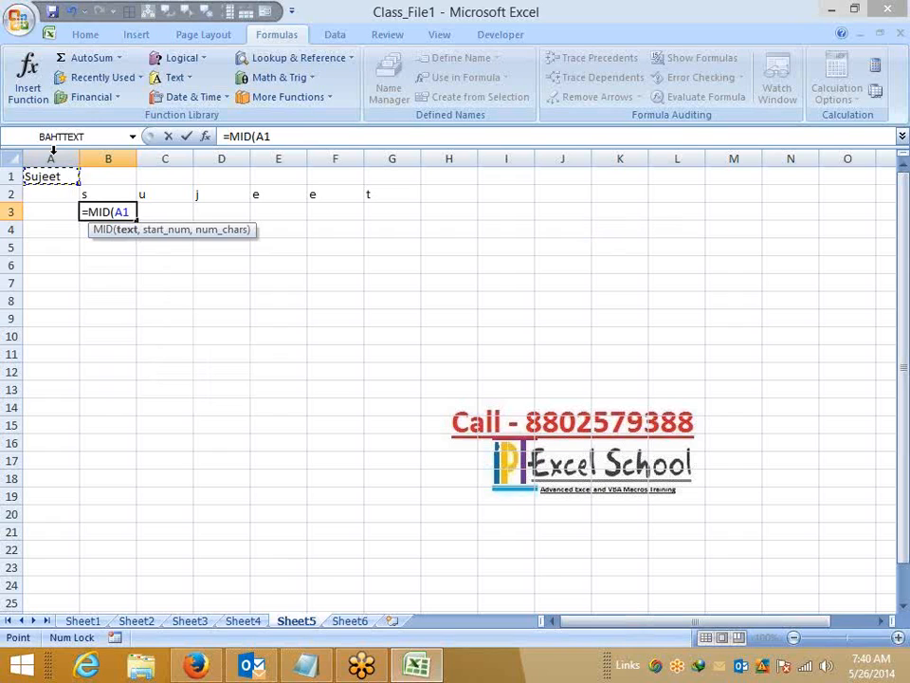
text(,)
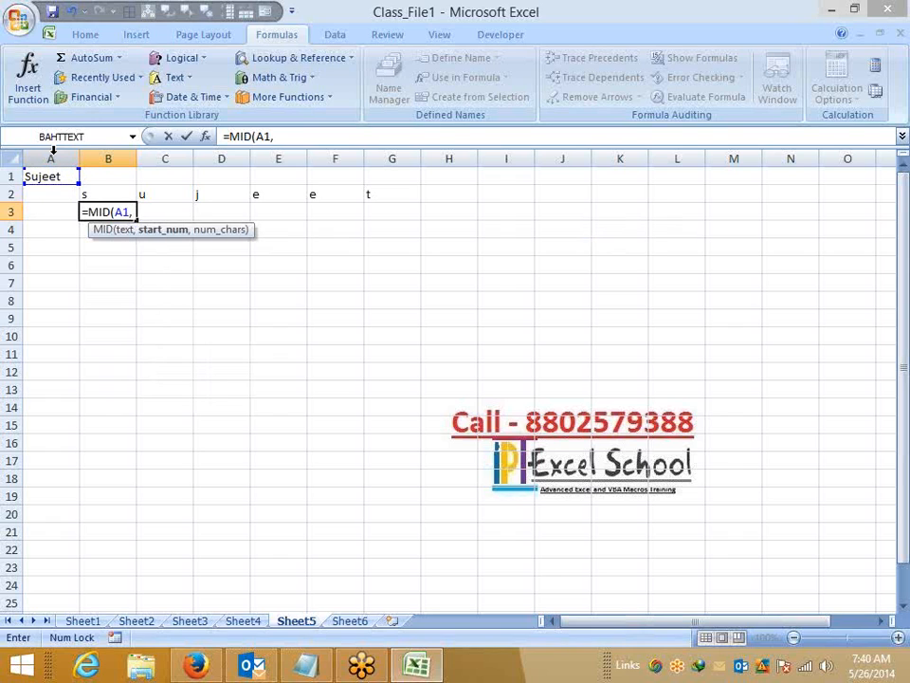
text(1,)
text(1))
key(Return)
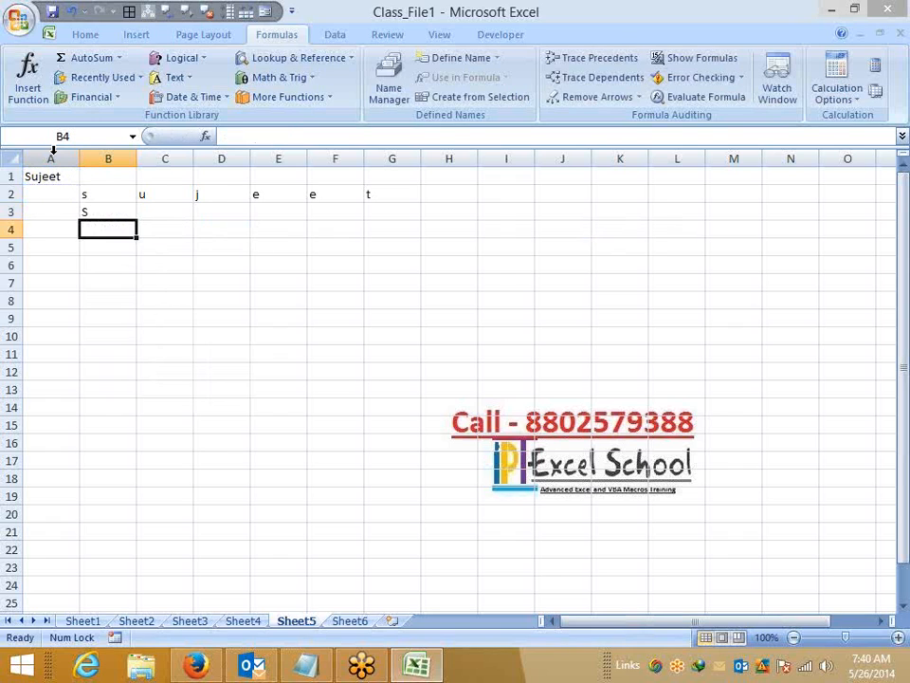
Extract the second character of the name in C3 with =MID(A1,2,1)
key(Up)
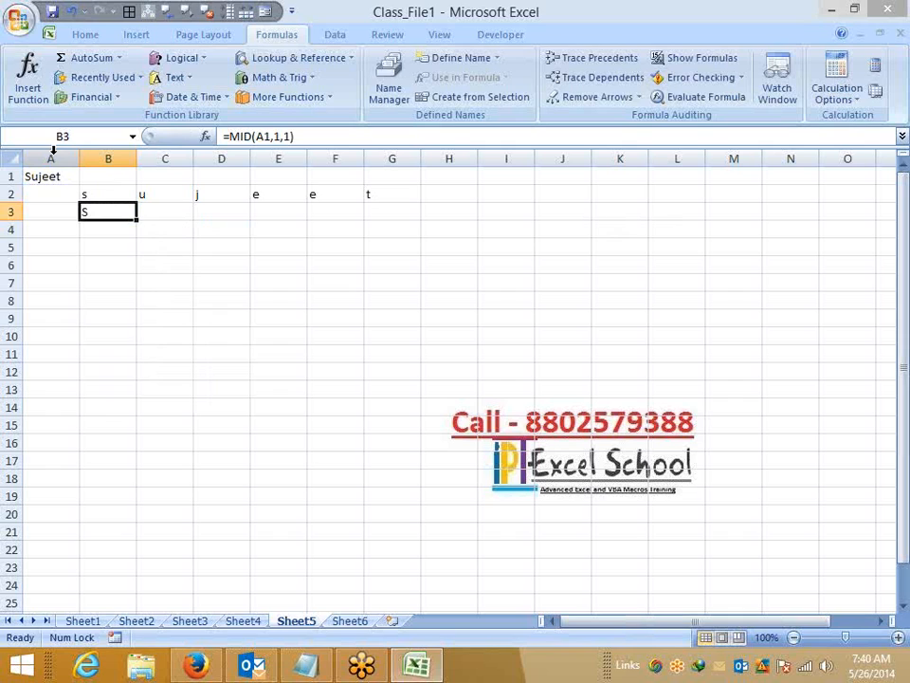
key(Right)
text(=mid)
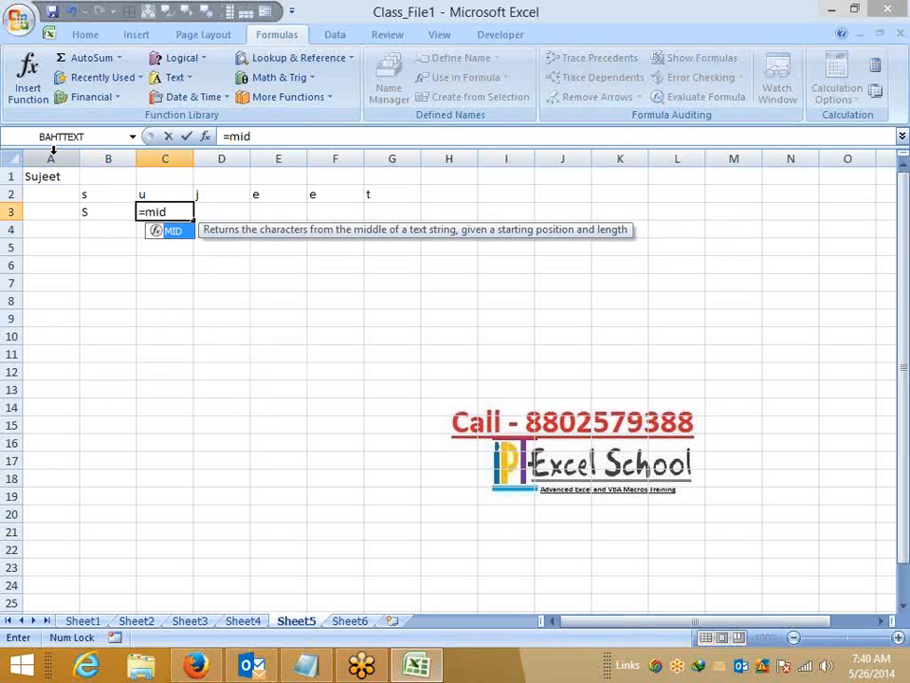
key(Tab)
key(Left)
key(Left)
key(Up)
key(Up)
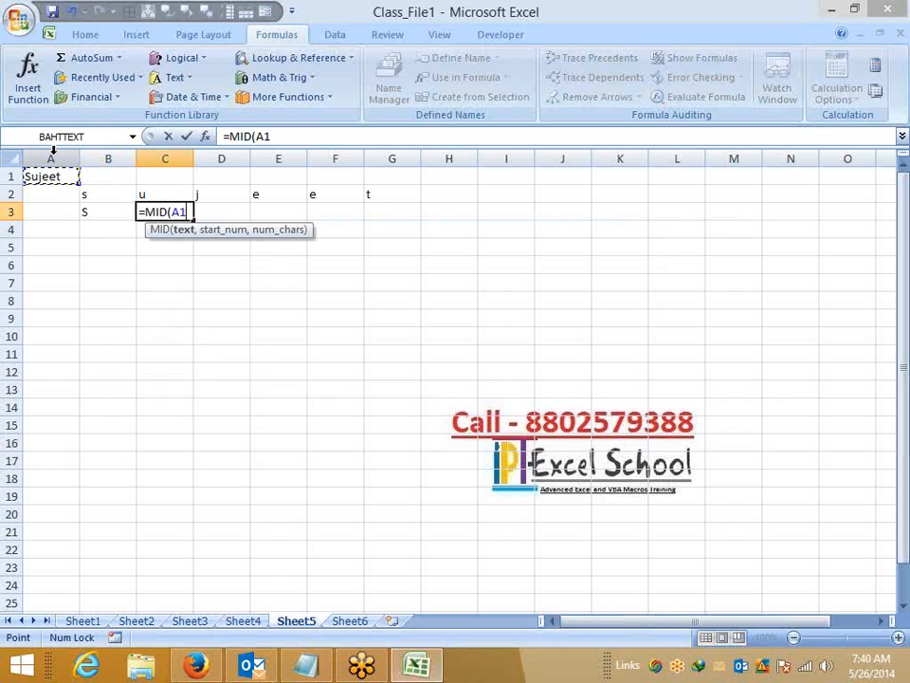
text(,2,)
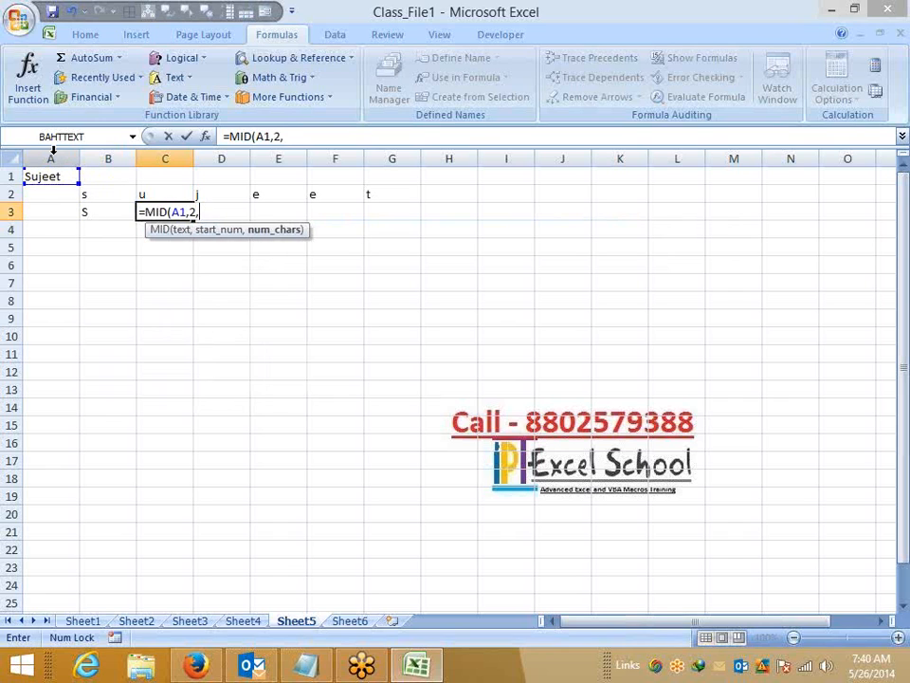
text(1)
key(Return)
Extract the third character of the A1 name in D3 with =MID(A1,3,1)
key(Right)
key(Up)
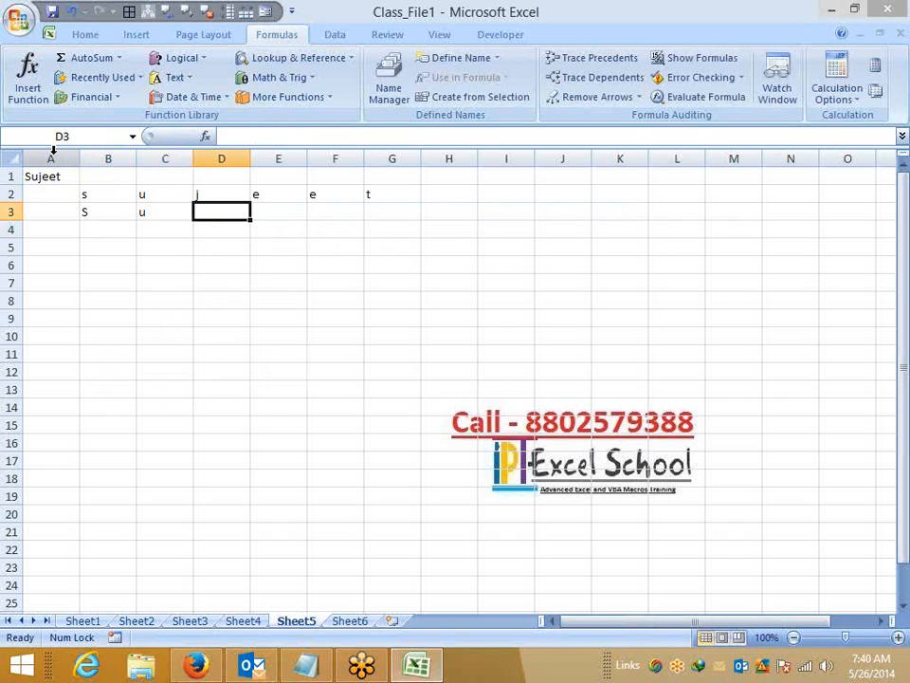
text(=mid)
key(Tab)
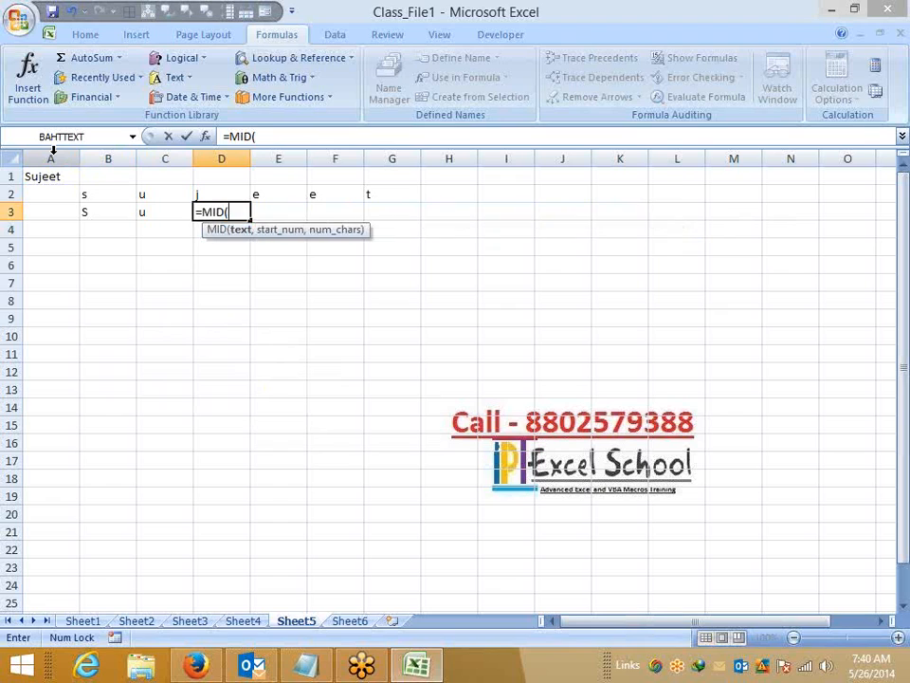
key(Left)
key(Left)
key(Left)
key(Up)
key(Up)
text(,3,1)
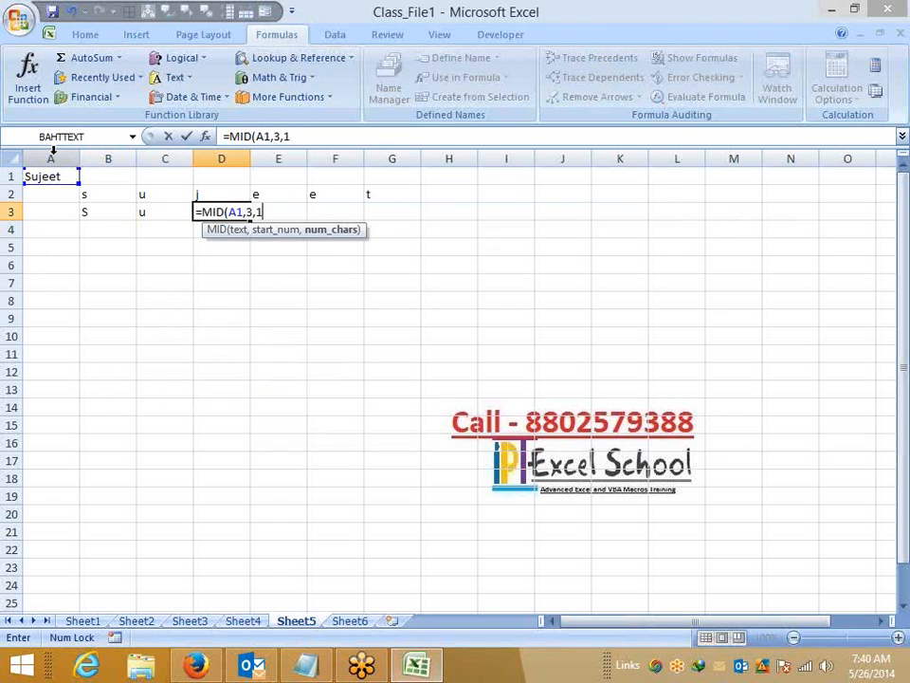
key(Return)
Enter =MID(A1,{1,2,3,4,5,6},1) in B4, using an array constant for the start positions
key(Left)
key(Left)
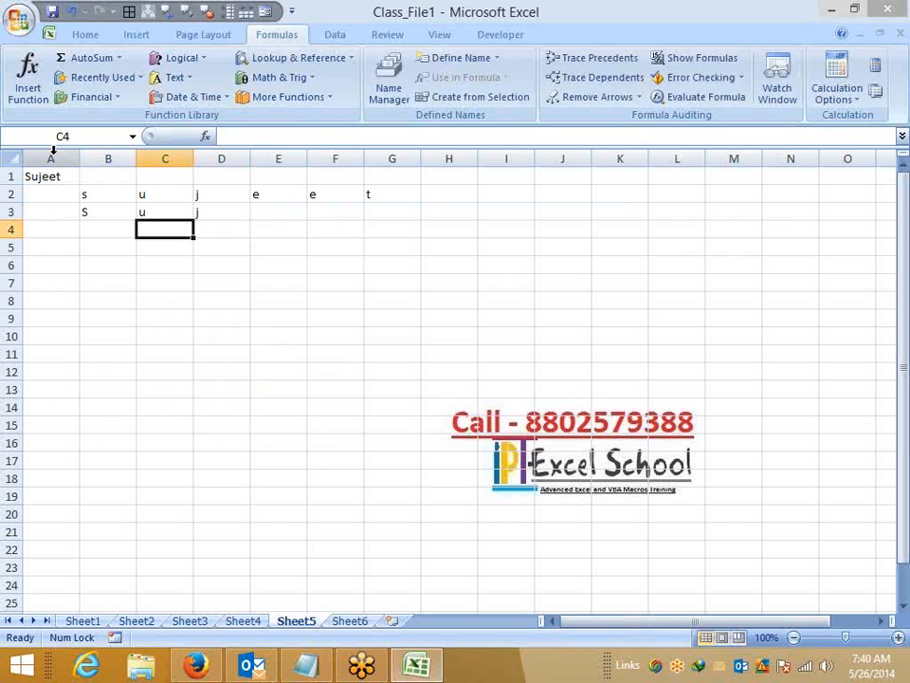
text(=mid)
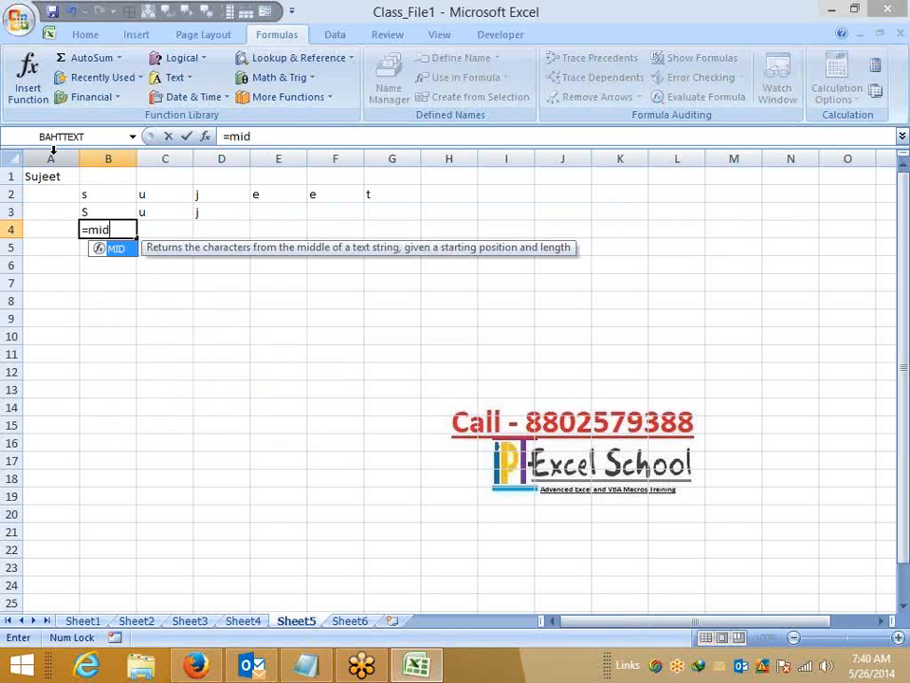
key(Tab)
key(Left)
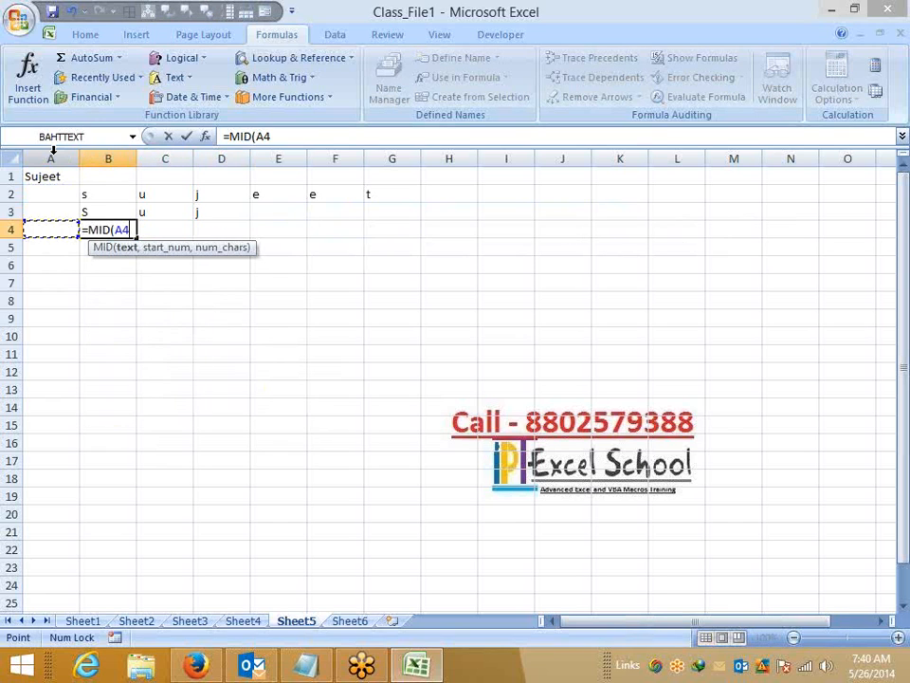
key(Up)
key(Up)
key(Up)
text(,)
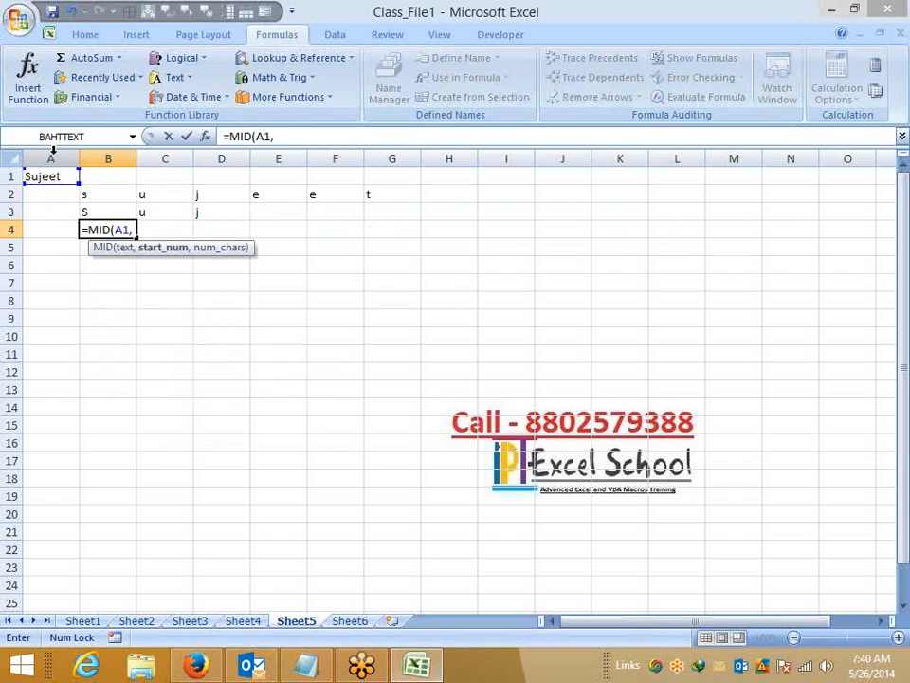
text({1,2,3,4,5)
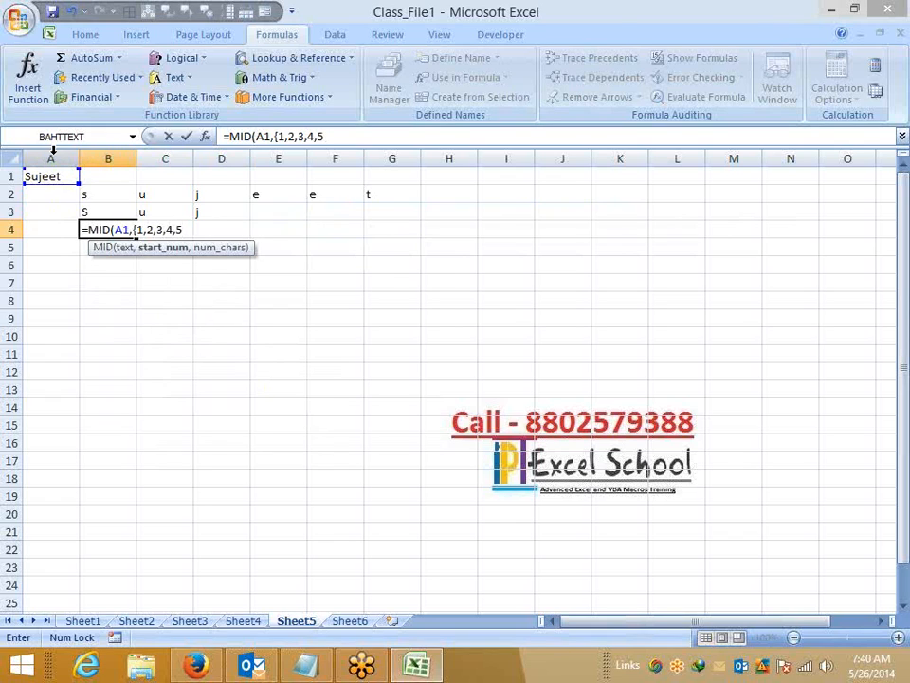
text(,6},1)
key(Return)
key(Up)
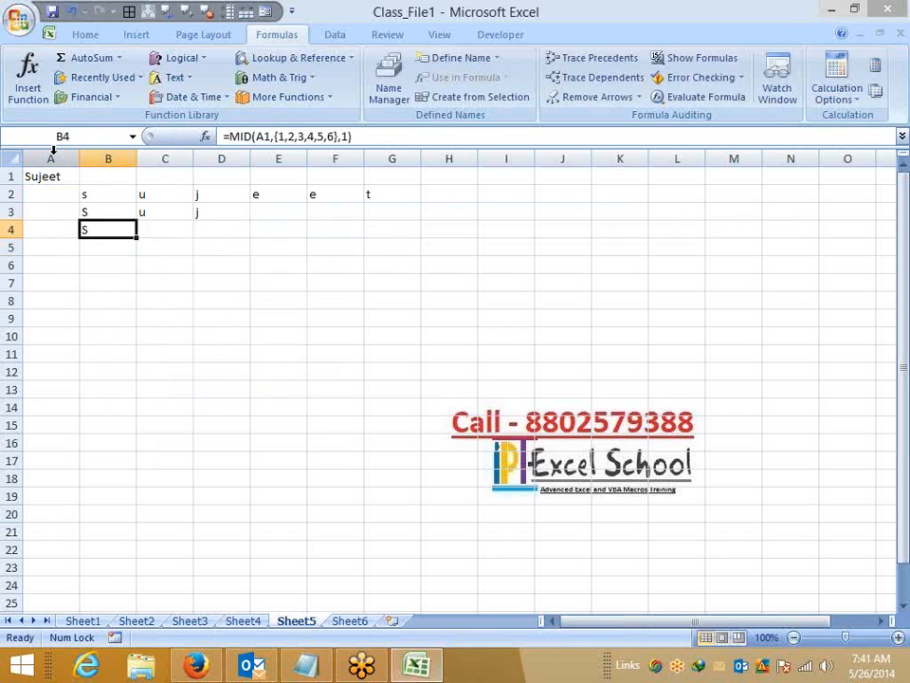
Extend the B4 MID formula across B4:G4 as a multi-cell array formula
key(shift+Right)
key(shift+Right)
key(shift+Right)
key(shift+Right)
key(shift+Right)
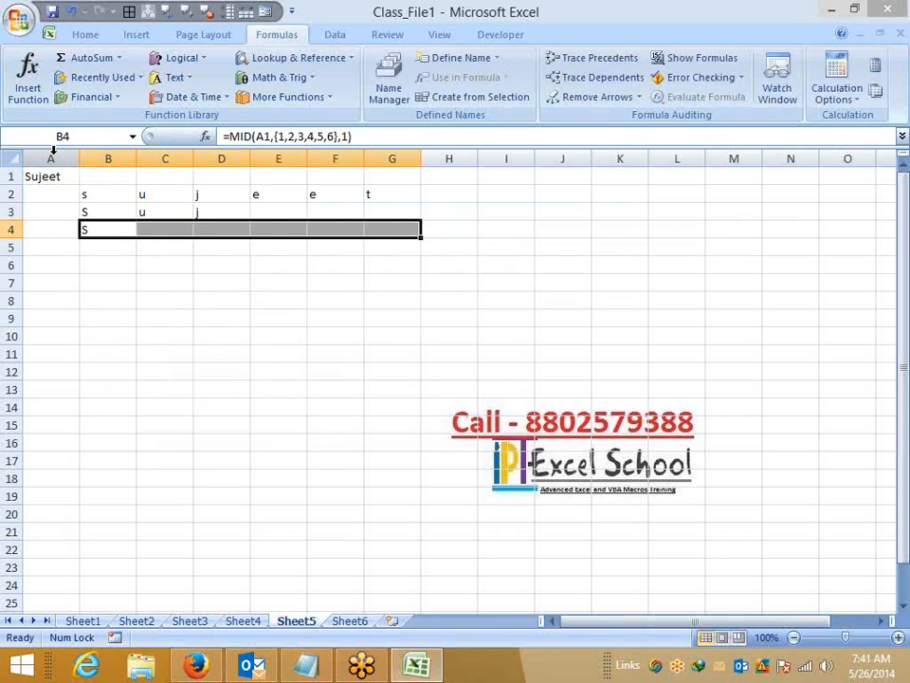
key(F2)
key(ctrl+shift+Return)
key(Left)
key(Right)
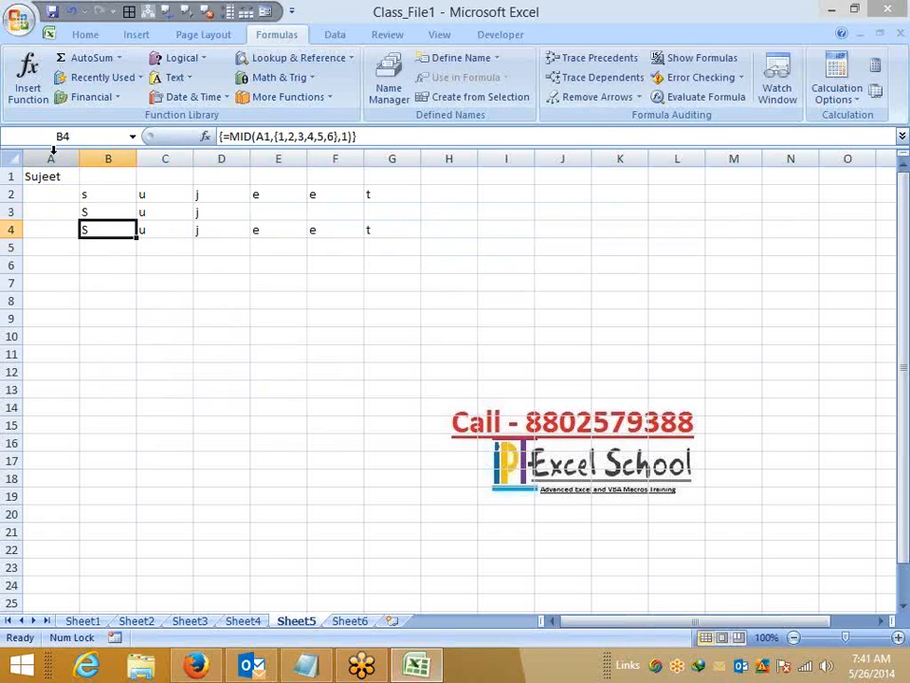
Examine how each start position in the row 4 array constant corresponds to the cells from B4 to G4
click(281, 138)
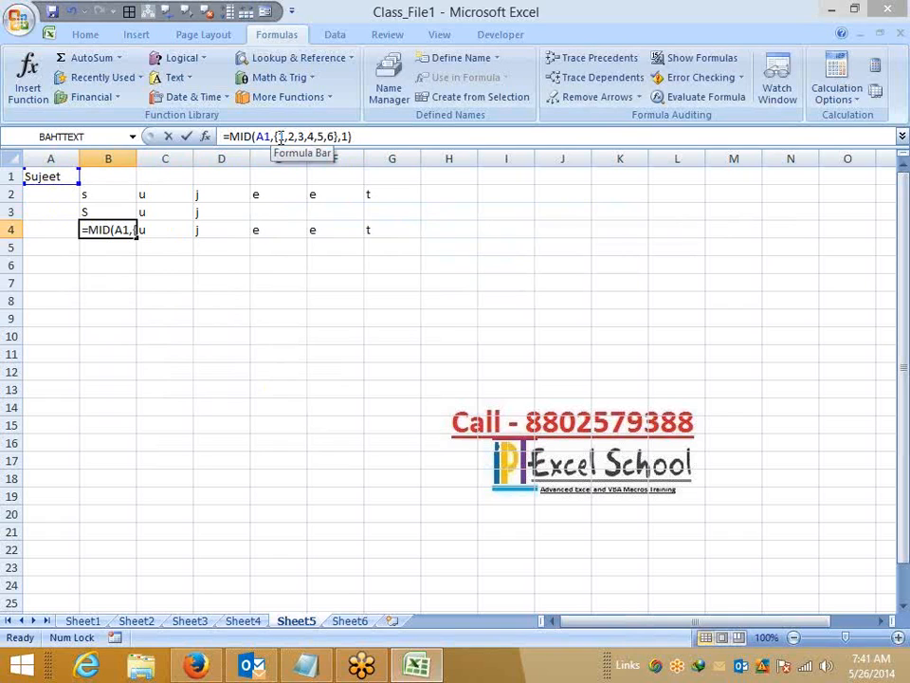
double_click(282, 137)
key(ctrl+shift+Return)
click(174, 228)
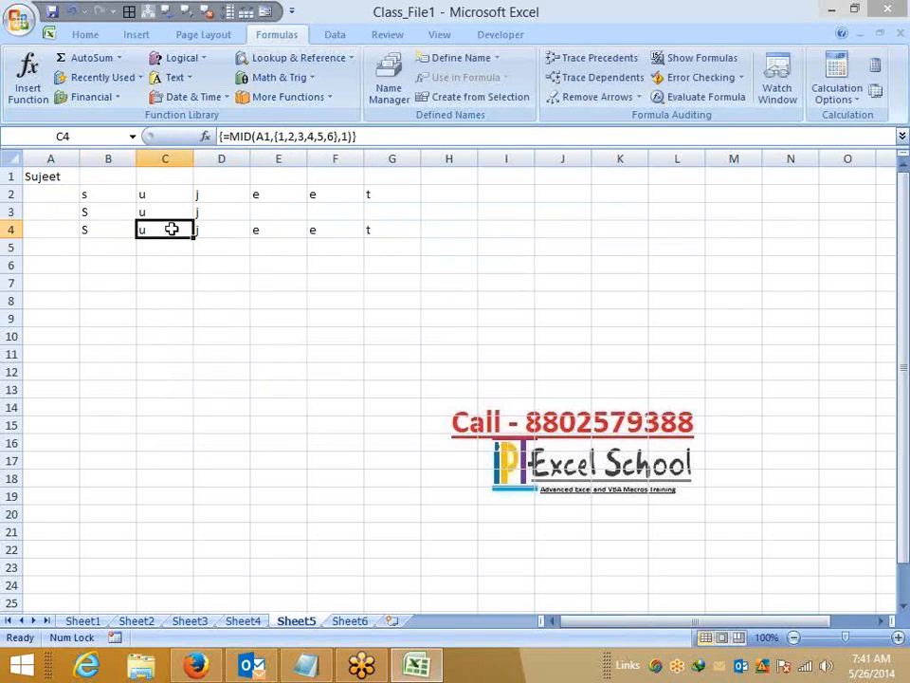
double_click(290, 137)
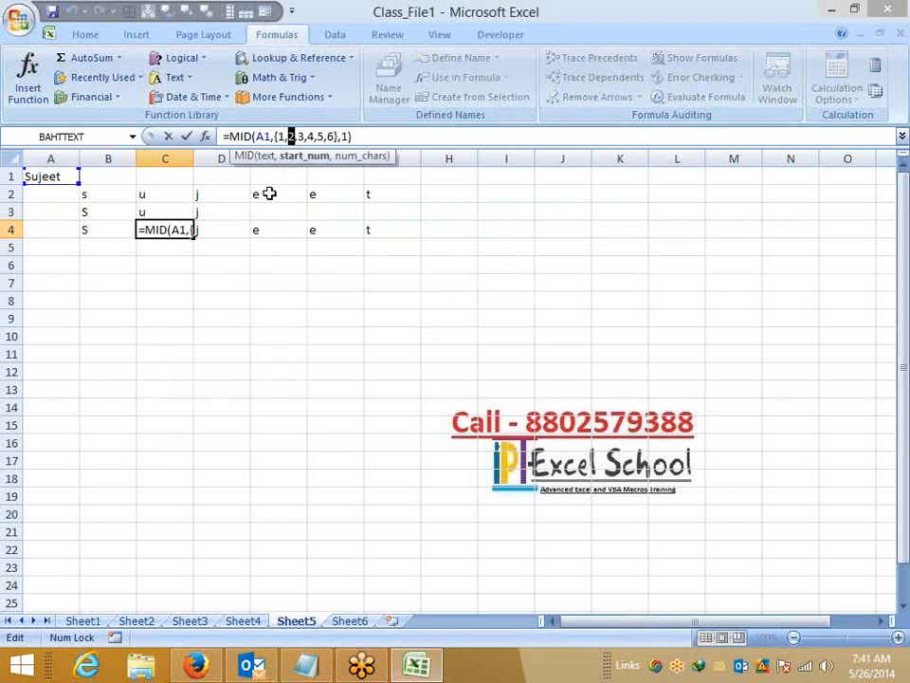
key(Escape)
click(244, 230)
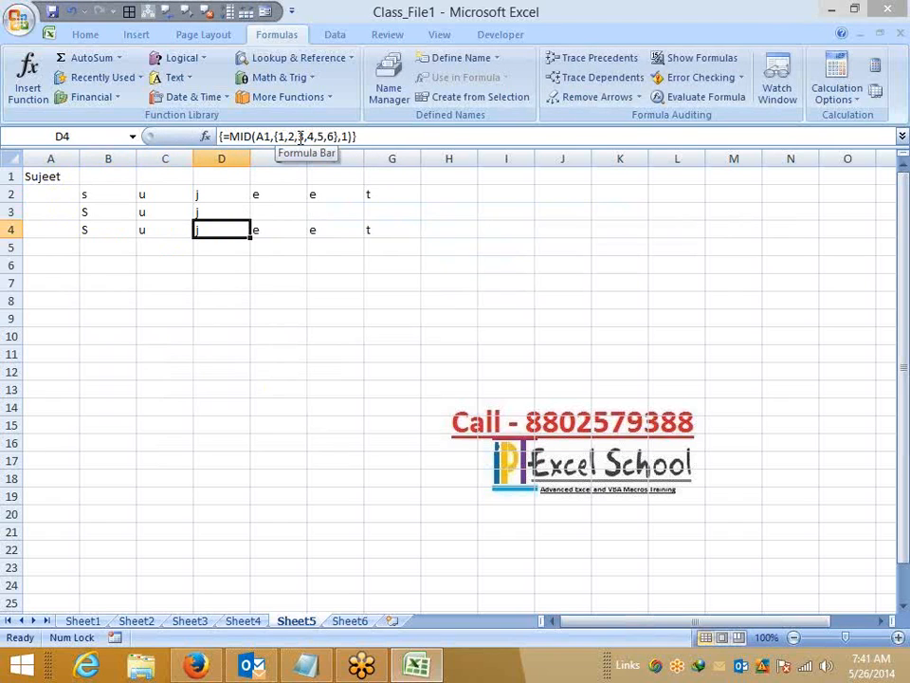
click(131, 231)
click(166, 230)
click(353, 225)
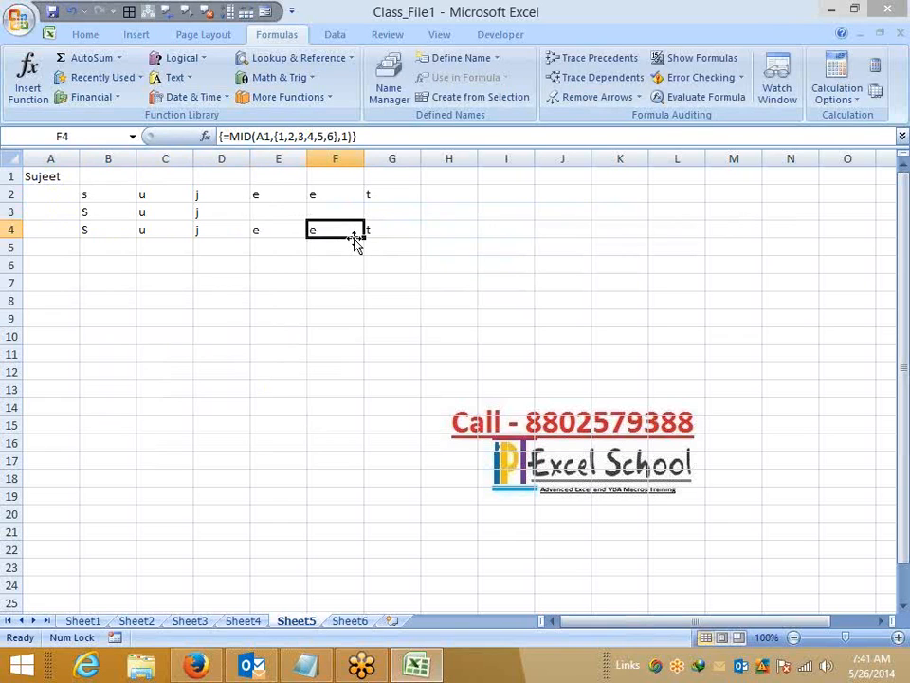
click(372, 229)
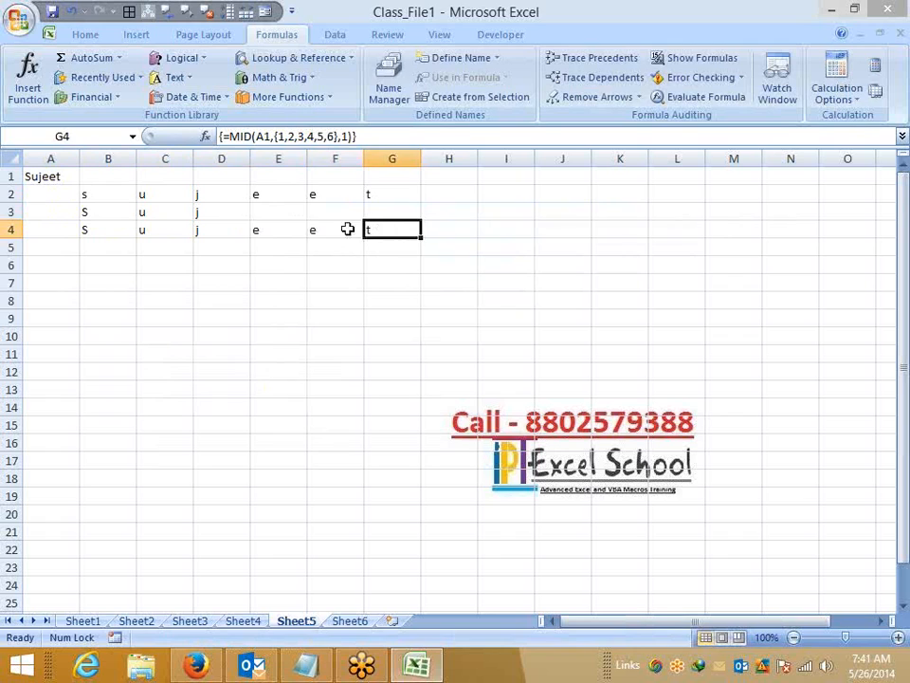
click(318, 229)
click(191, 230)
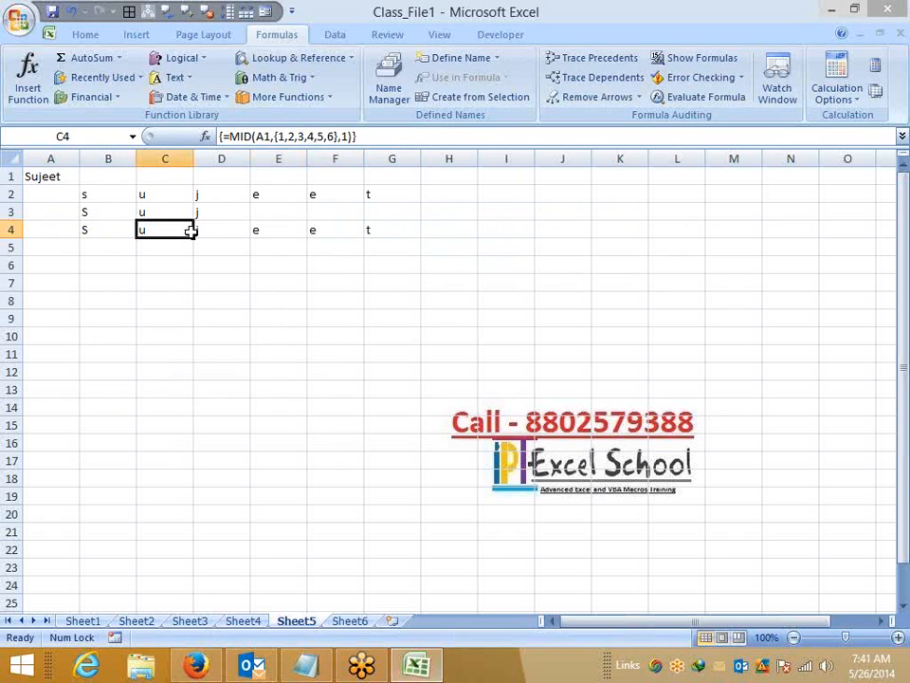
click(61, 178)
click(93, 231)
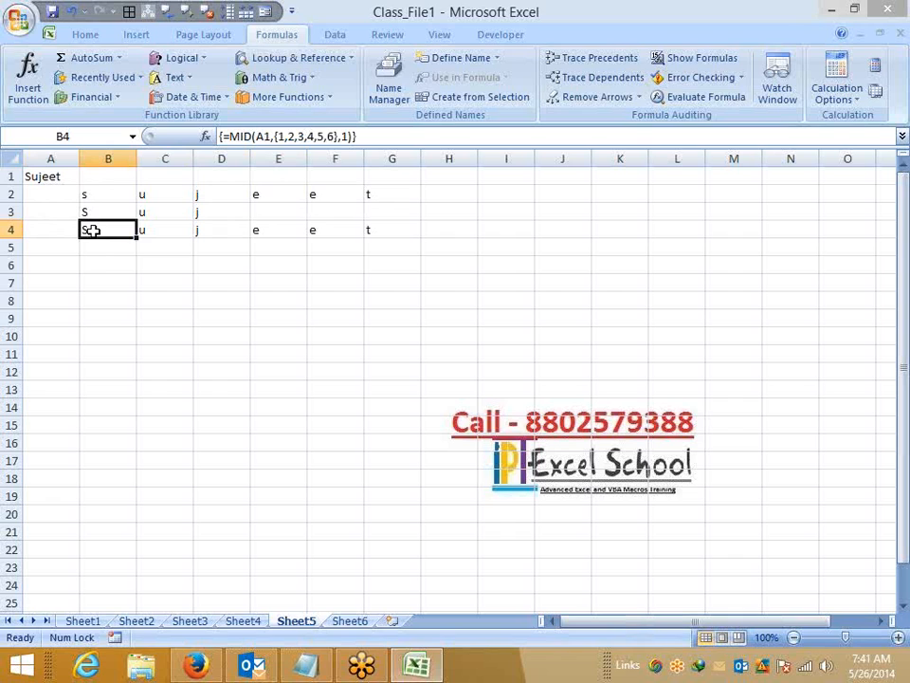
Enter =MID(A1,ROW(1:6),1) in B5, using ROW to generate the start positions
click(98, 248)
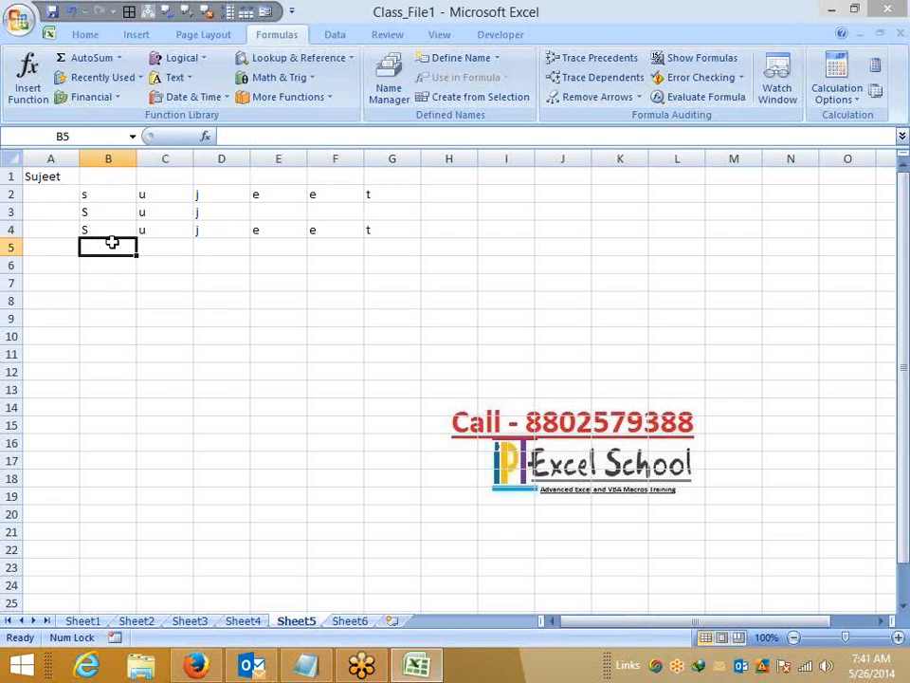
text(=mi)
key(Tab)
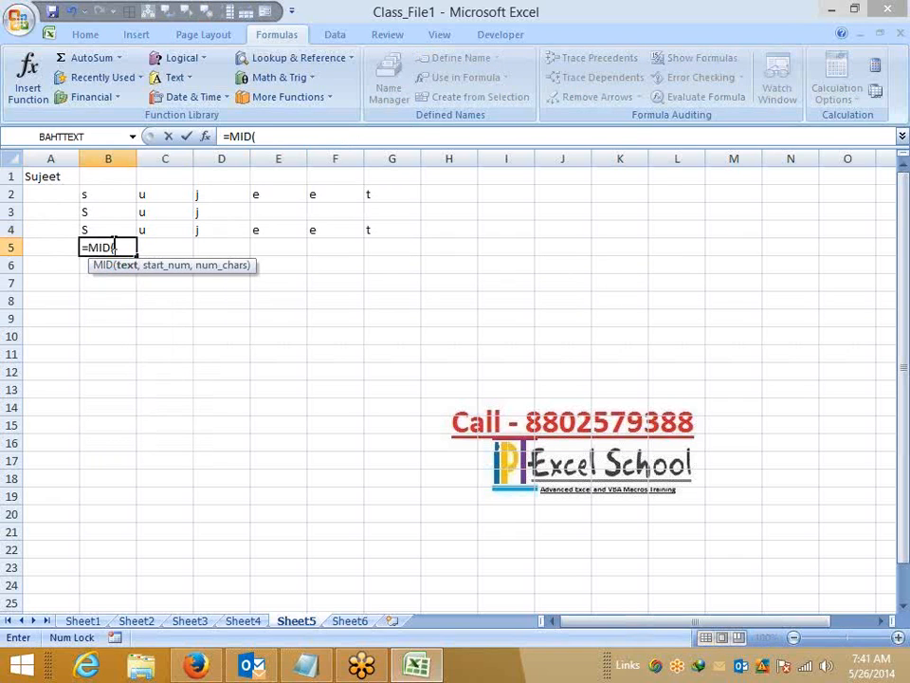
click(52, 185)
text(,)
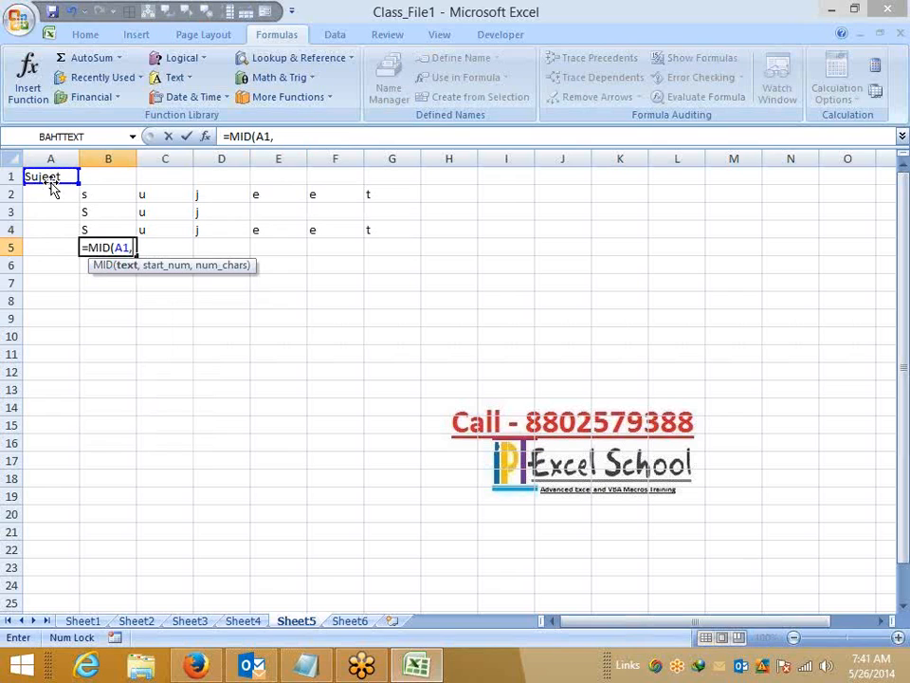
text(ro)
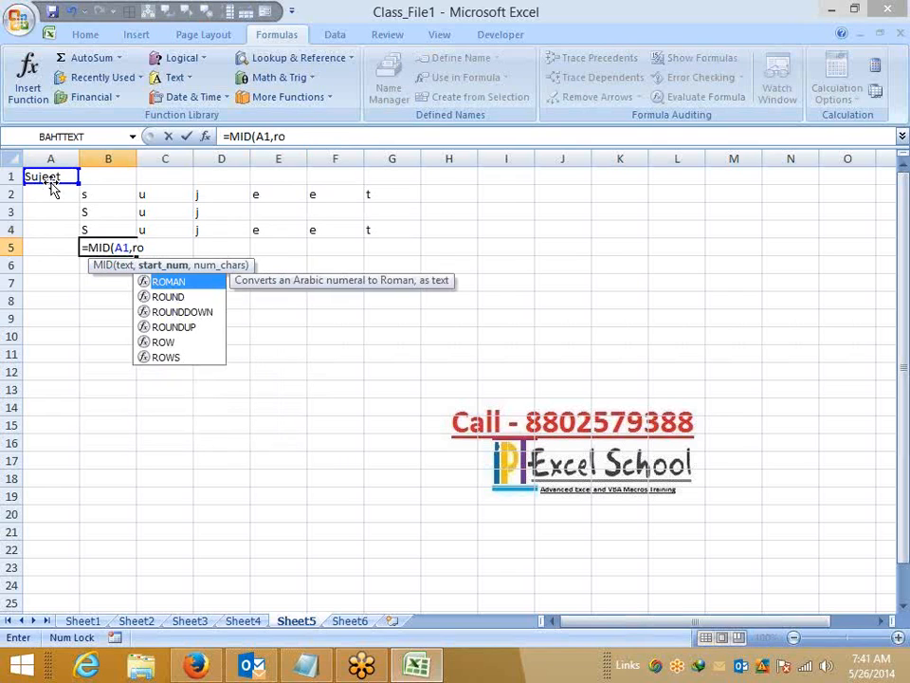
key(Down)
key(Down)
key(Down)
key(Down)
key(Down)
key(Tab)
text(1)
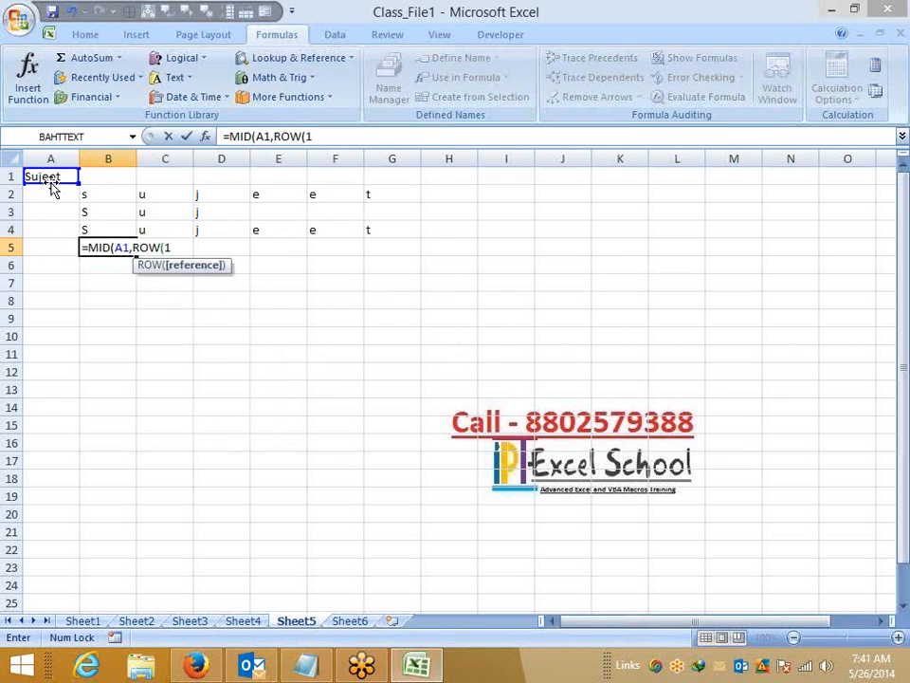
text(:6))
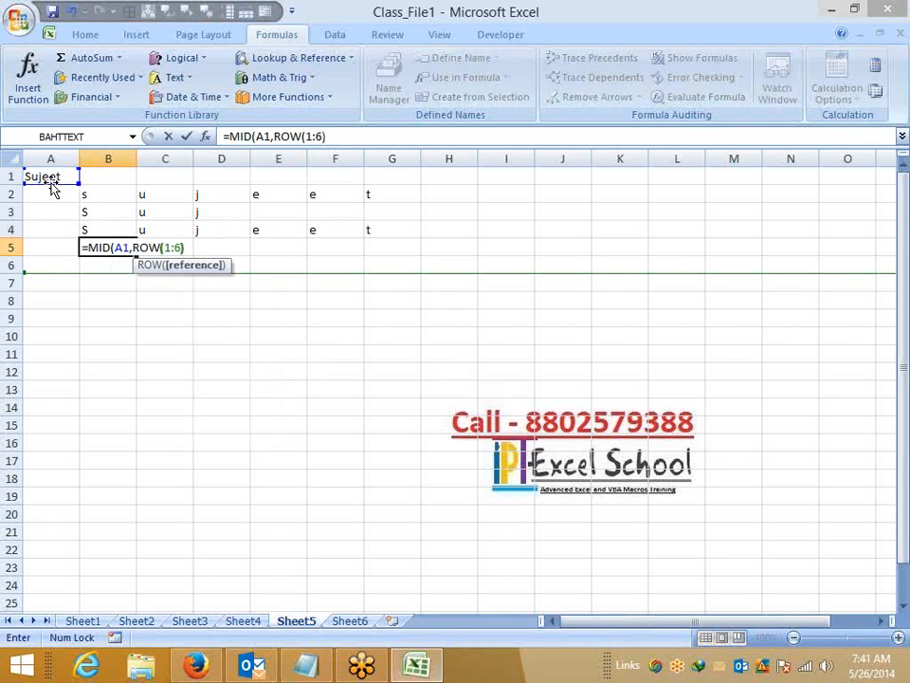
text(,1)
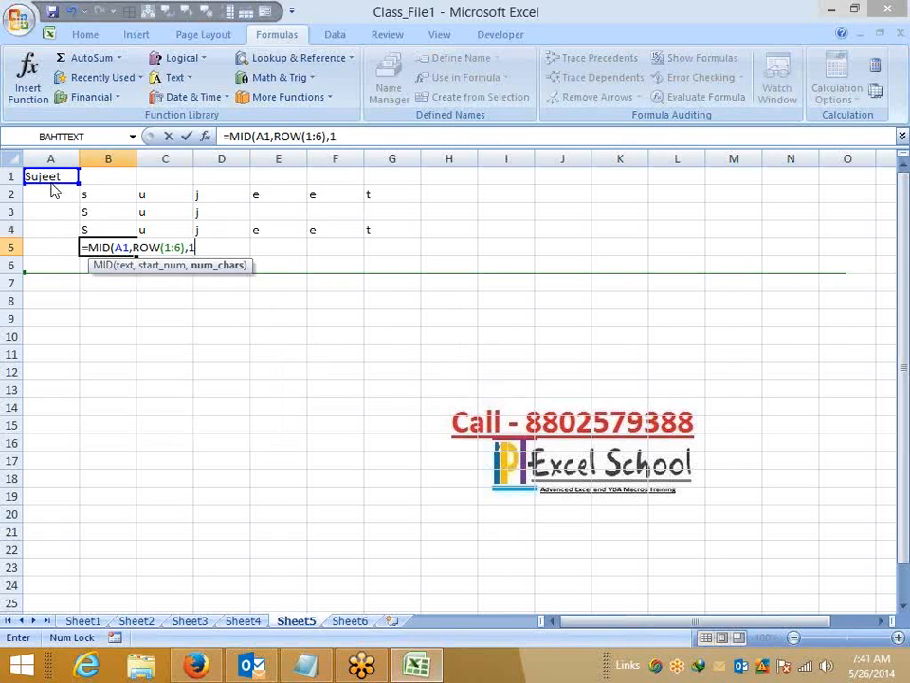
key(Return)
key(Return)
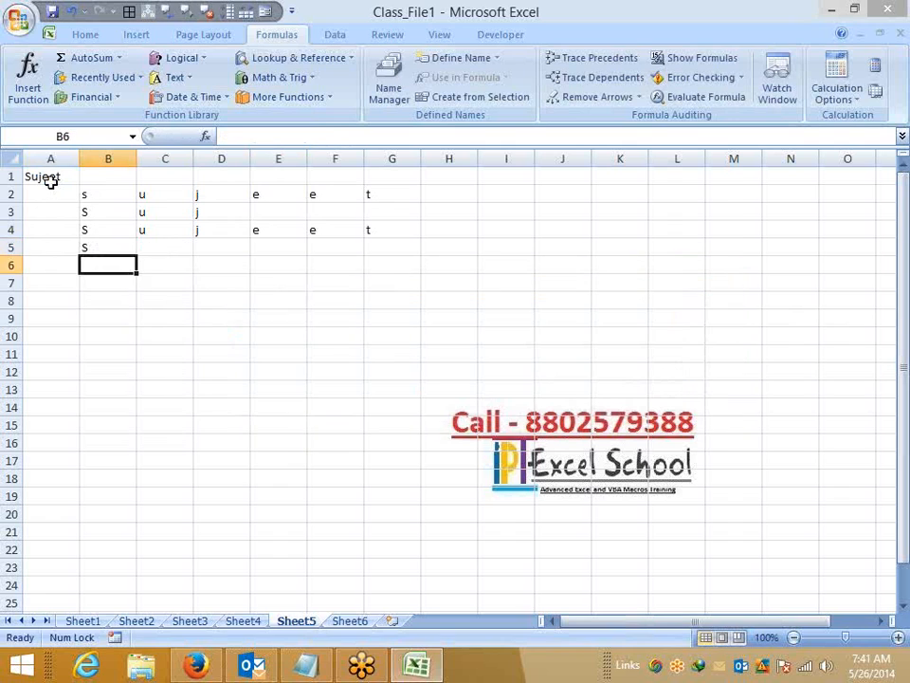
Try to spread the B5 ROW-based MID formula across B5:G5 as an array formula
key(Up)
key(shift+Right)
key(shift+Right)
key(shift+Right)
key(shift+Right)
key(shift+Right)
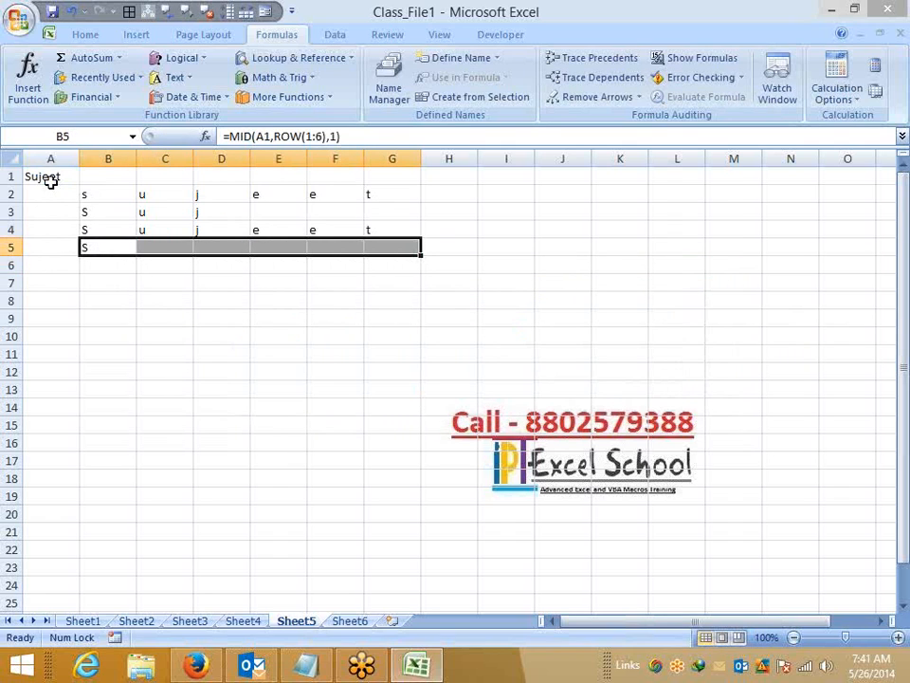
key(F2)
key(ctrl+shift+Return)
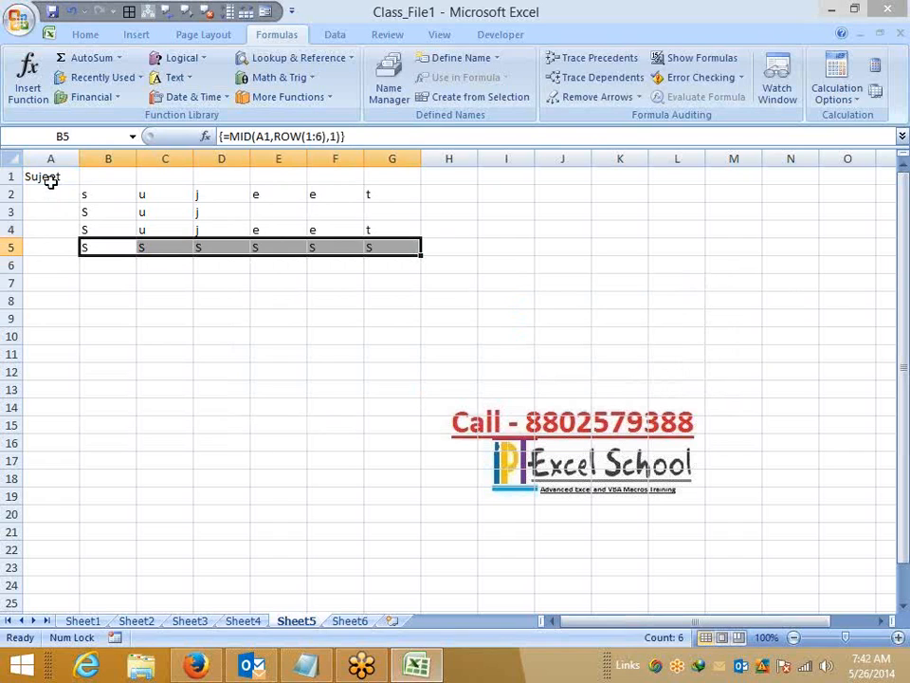
Replace ROW with COLUMN in the B5 formula so it reads =MID(A1,COLUMN(1:6),1)
click(294, 136)
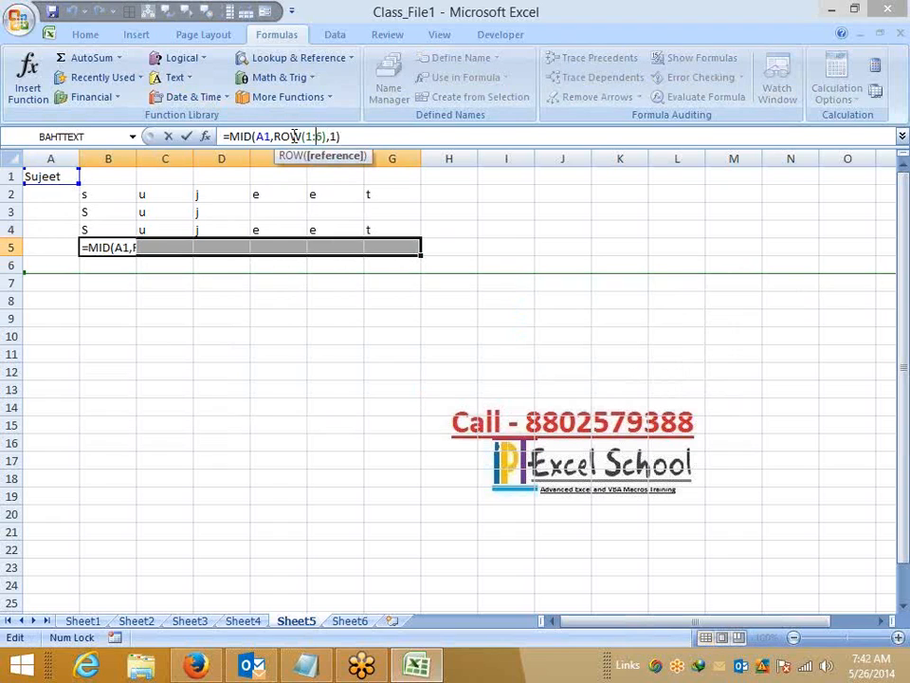
click(293, 137)
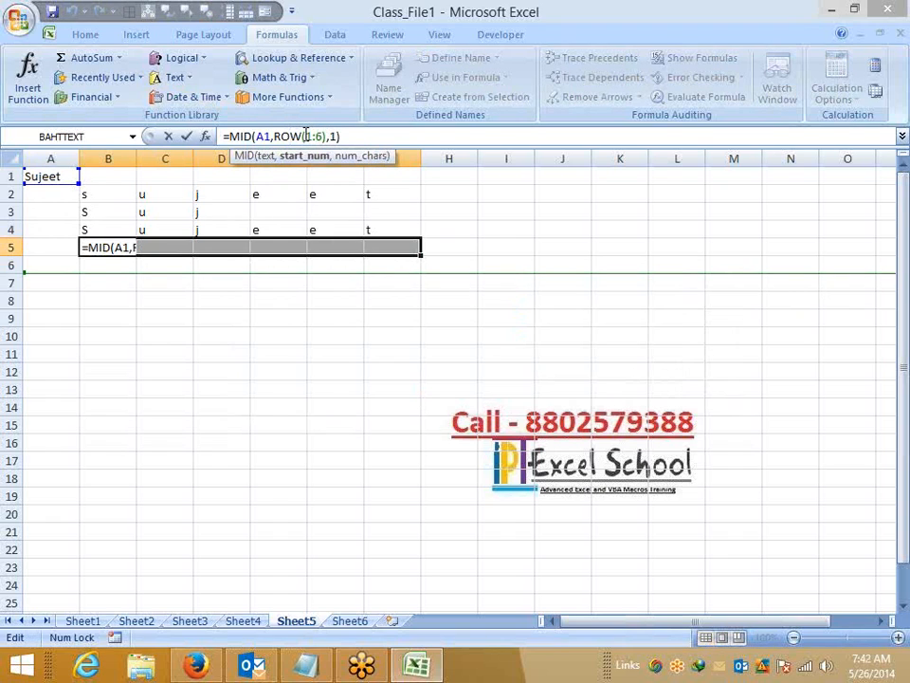
click(306, 137)
click(302, 137)
drag(302, 137, 275, 136)
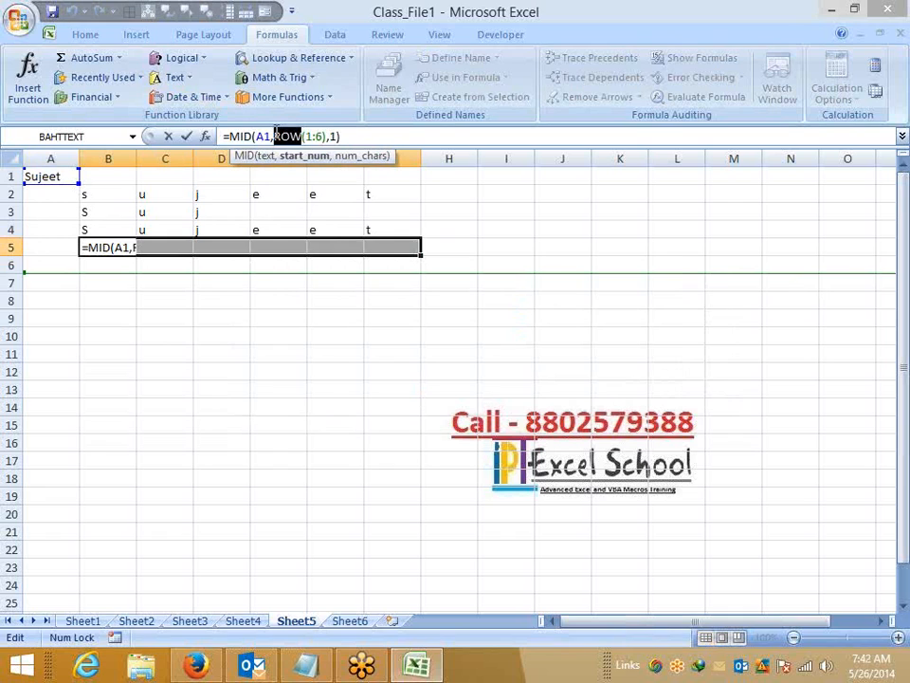
text(c)
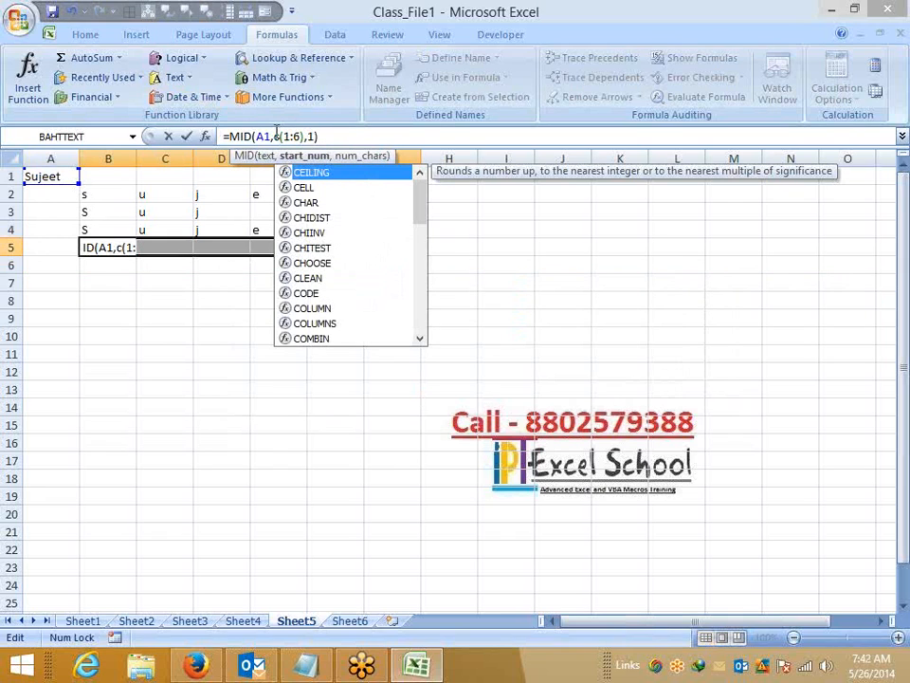
text(olumn)
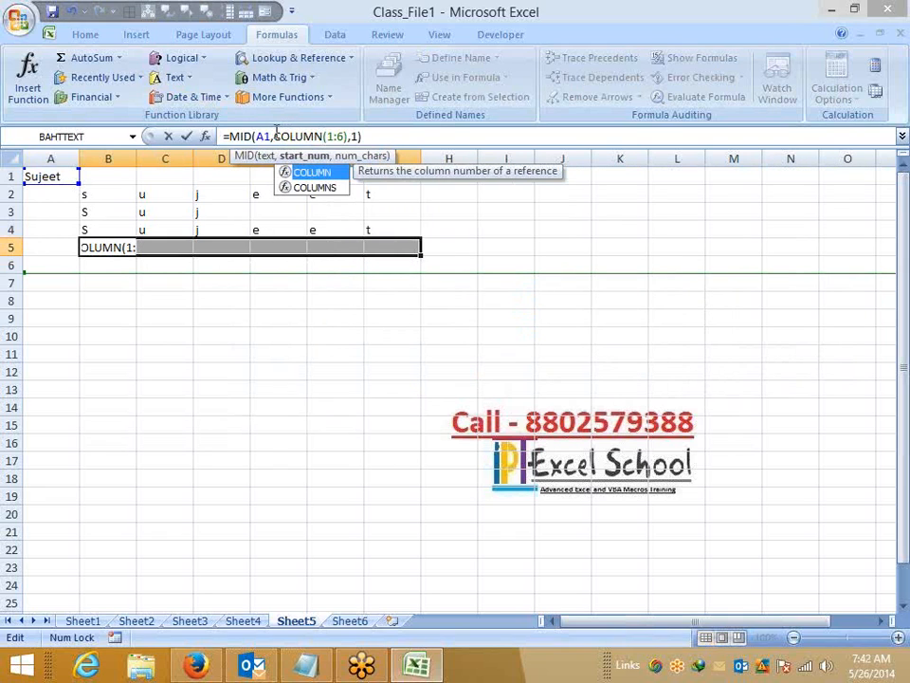
key(Return)
click(277, 135)
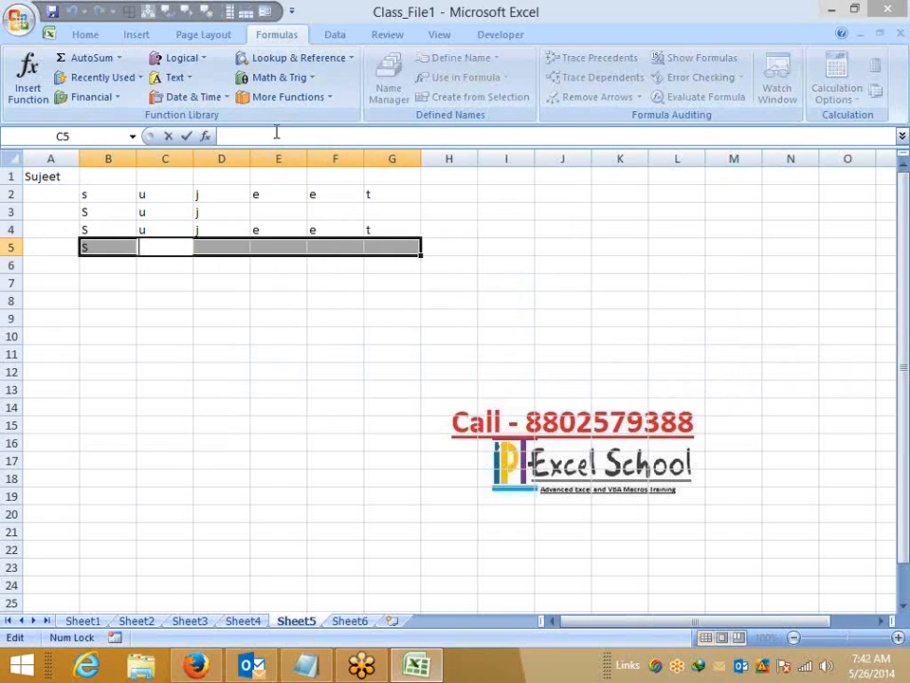
Spread the B5 COLUMN-based MID formula across B5:G5 as an array formula
key(Escape)
key(Left)
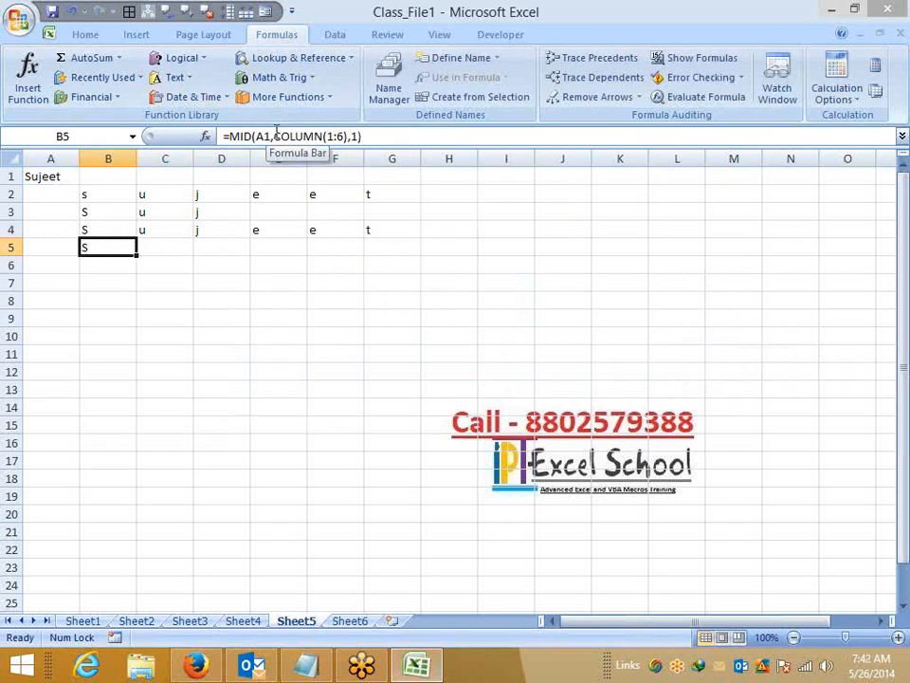
key(ctrl+shift+Right)
key(Home)
key(Right)
key(shift+Right)
key(shift+Right)
key(shift+Right)
key(shift+Right)
key(shift+Right)
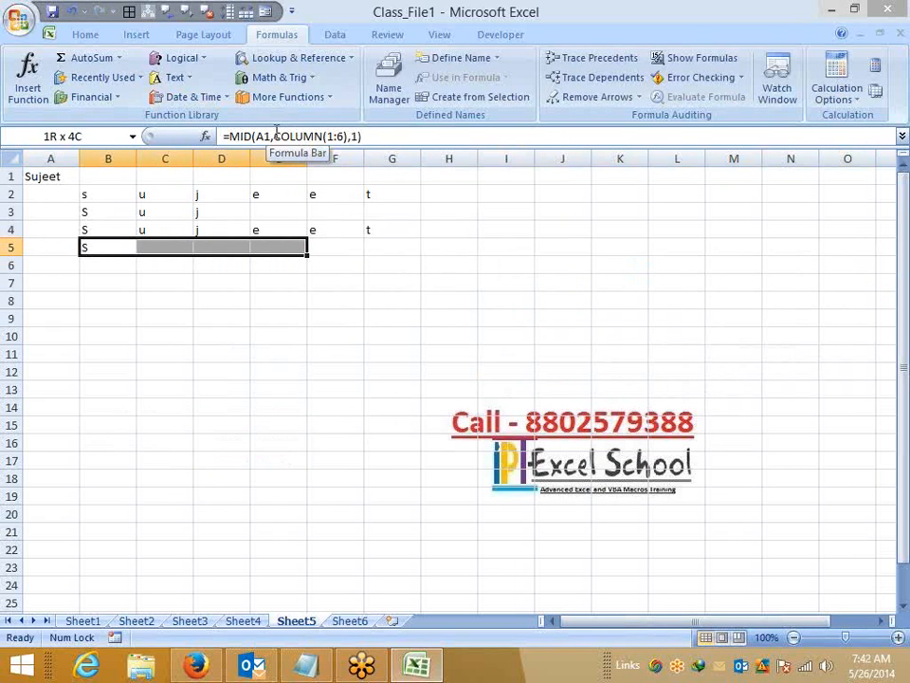
key(F2)
key(ctrl+shift+Return)
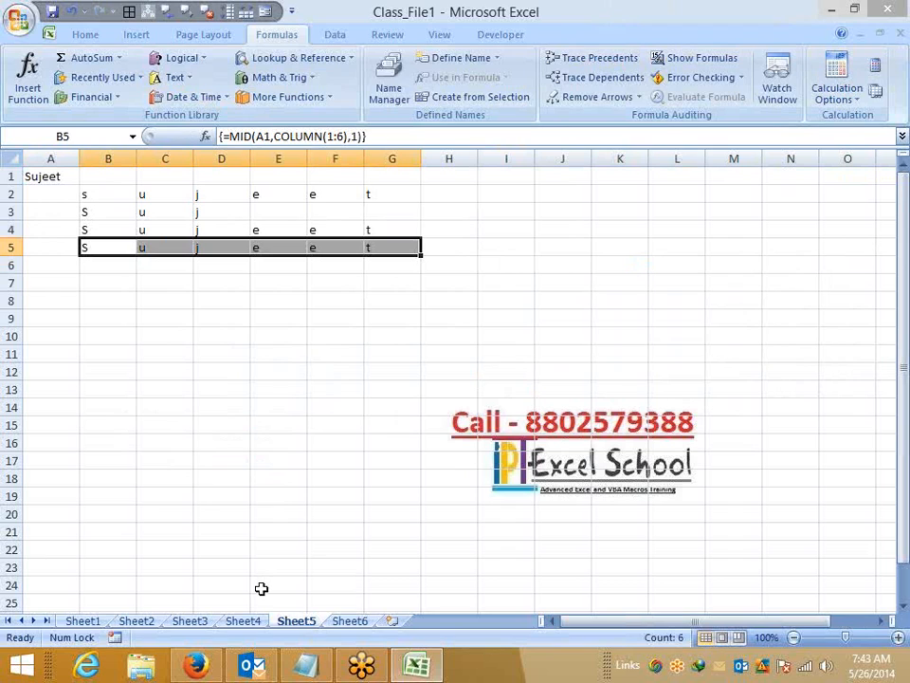
click(100, 410)
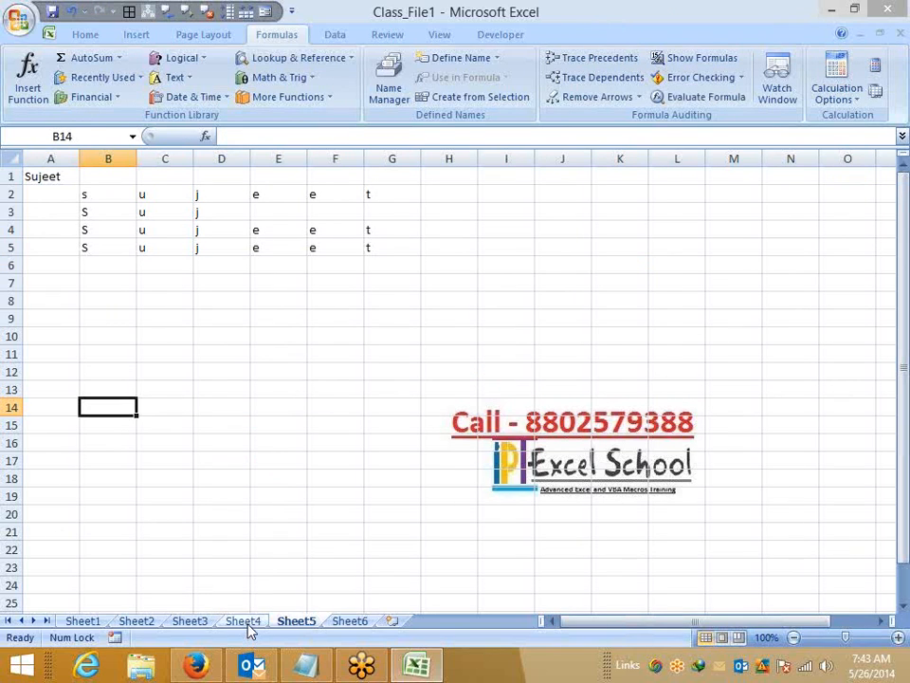
On Sheet4, enter the header A/c in F1 and the value 1 in F2
click(245, 622)
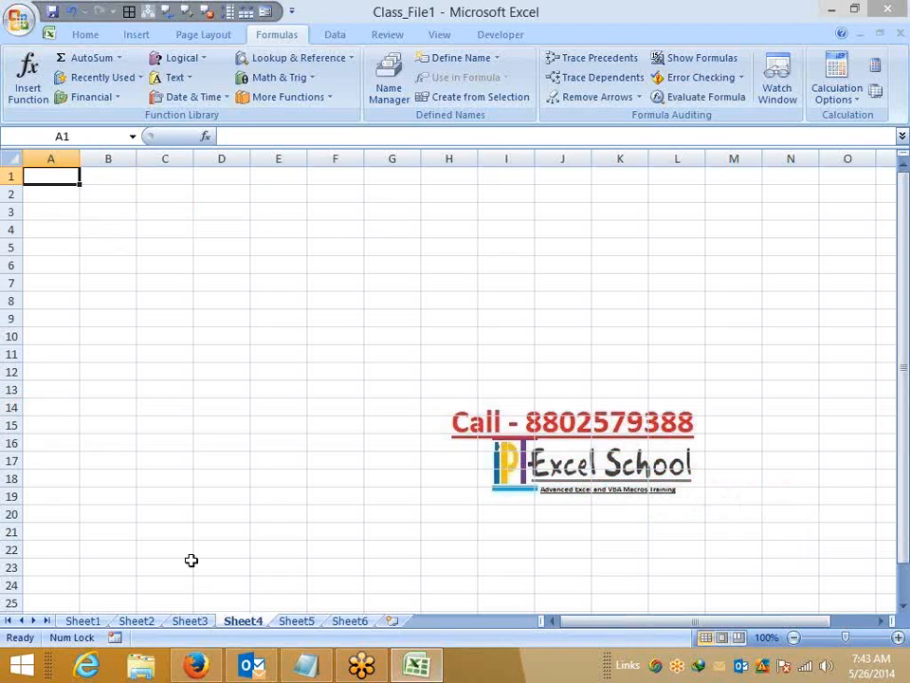
key(Right)
key(Right)
key(Right)
key(Right)
key(Right)
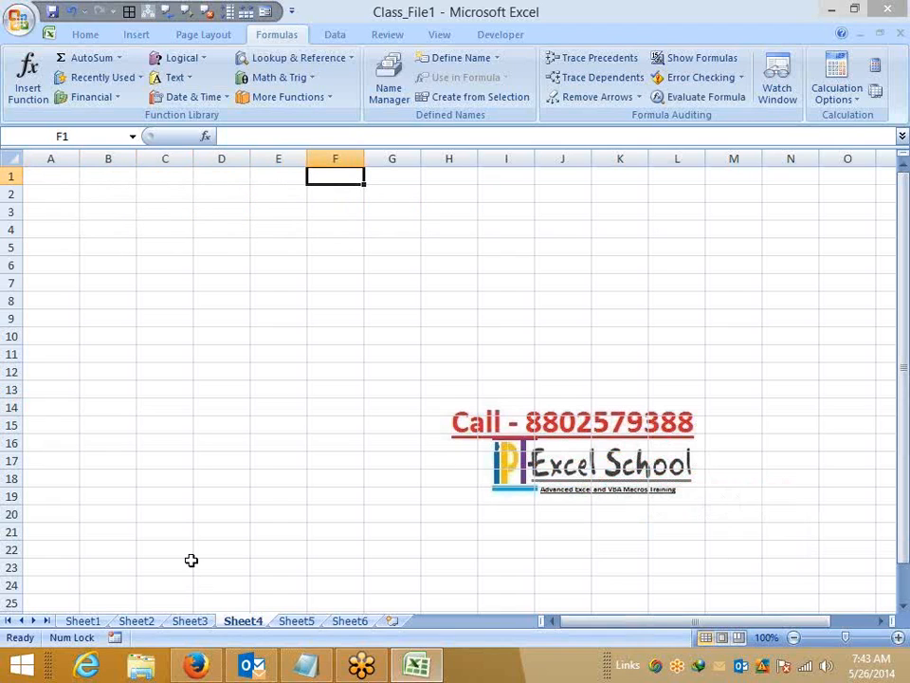
text(A)
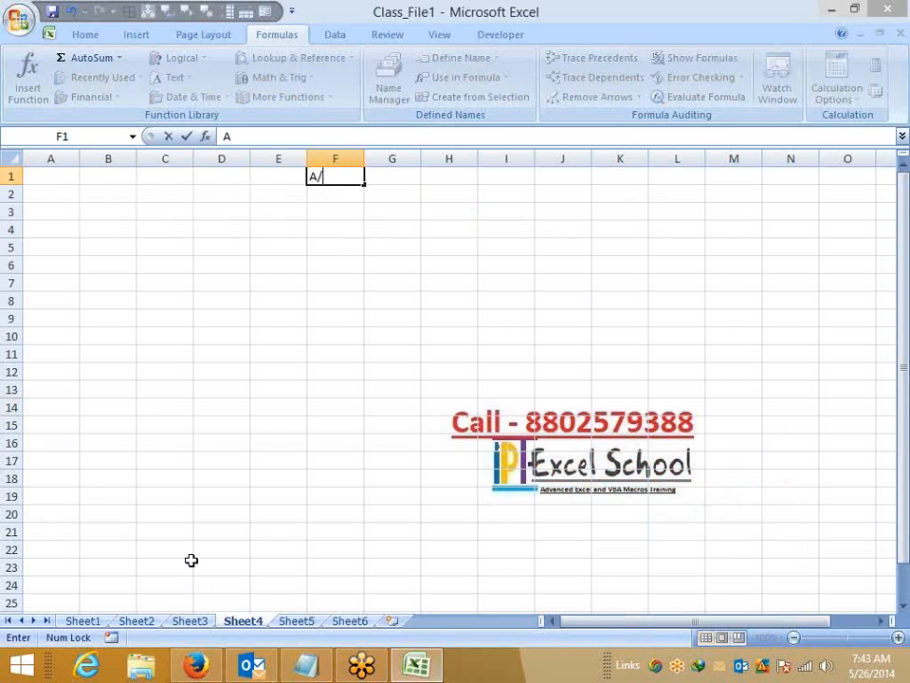
text(/c)
key(Return)
text(1)
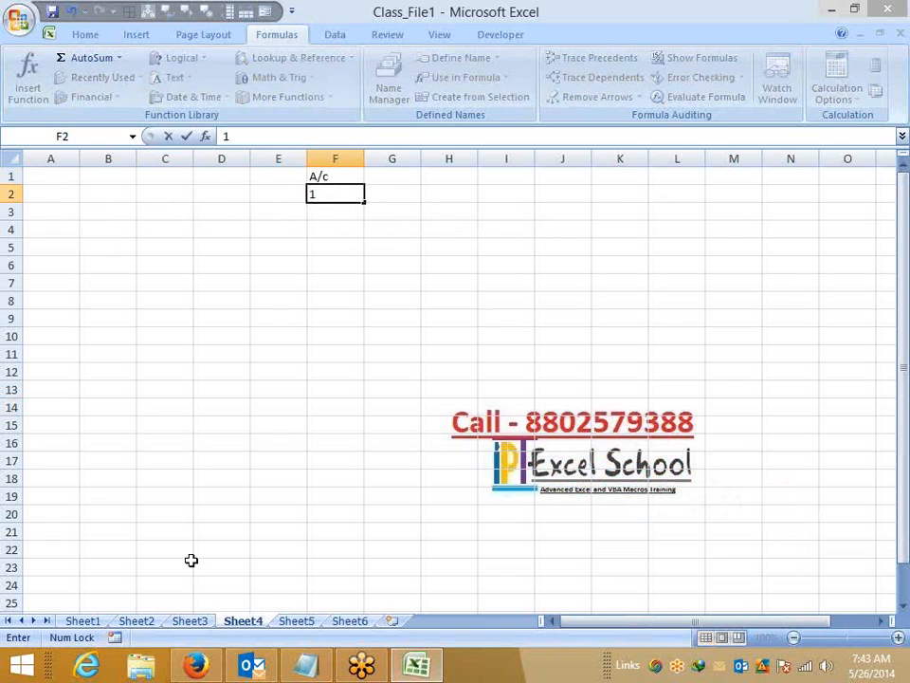
key(Return)
Enter the header Name in G1 and a first name in G2, and fill the name list down to G9
key(Right)
key(Up)
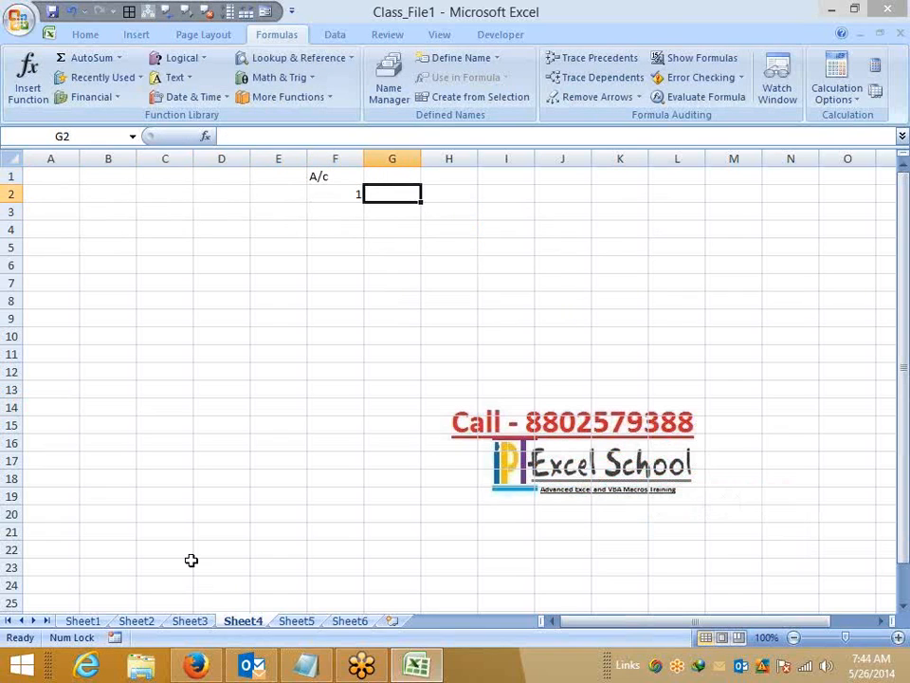
key(Up)
text(Name)
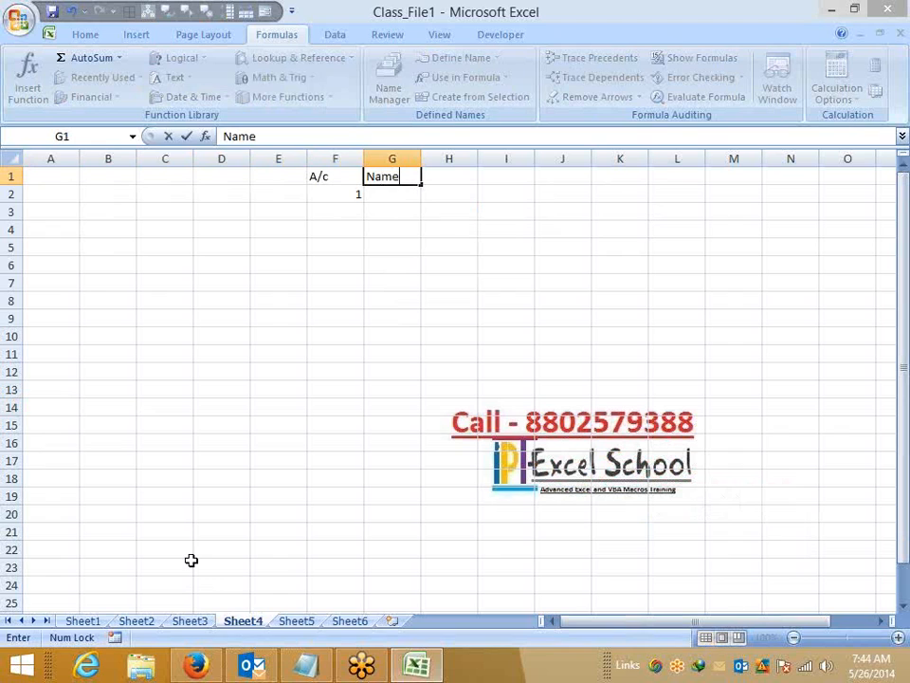
click(405, 192)
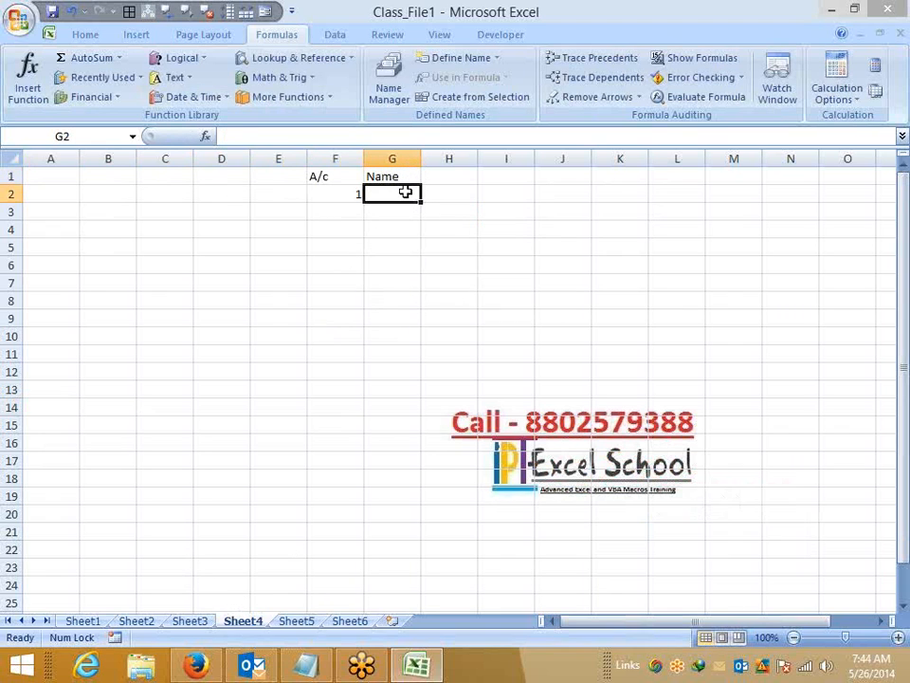
text(Puneet)
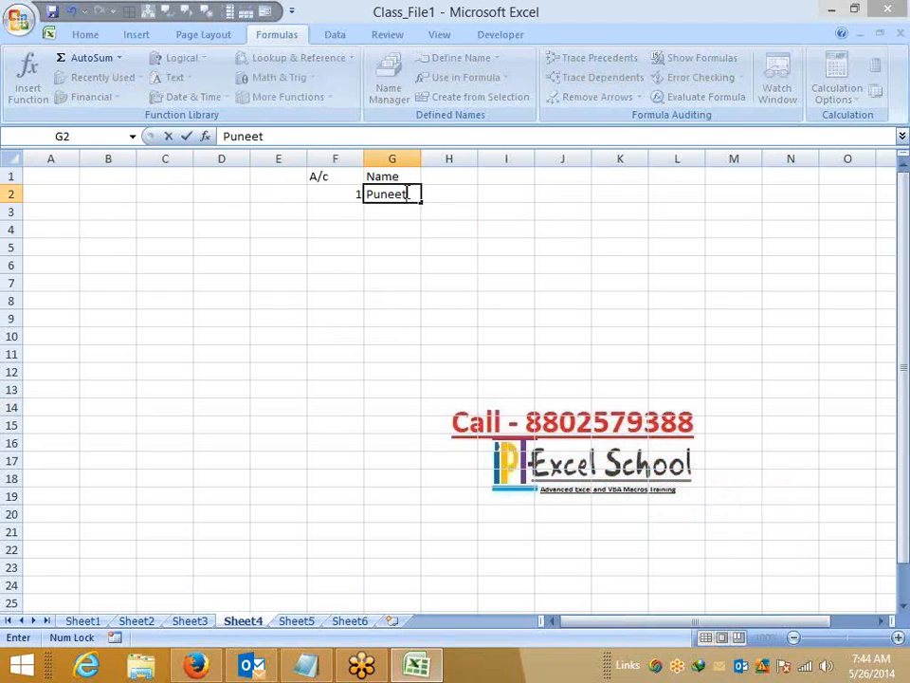
click(445, 230)
click(371, 195)
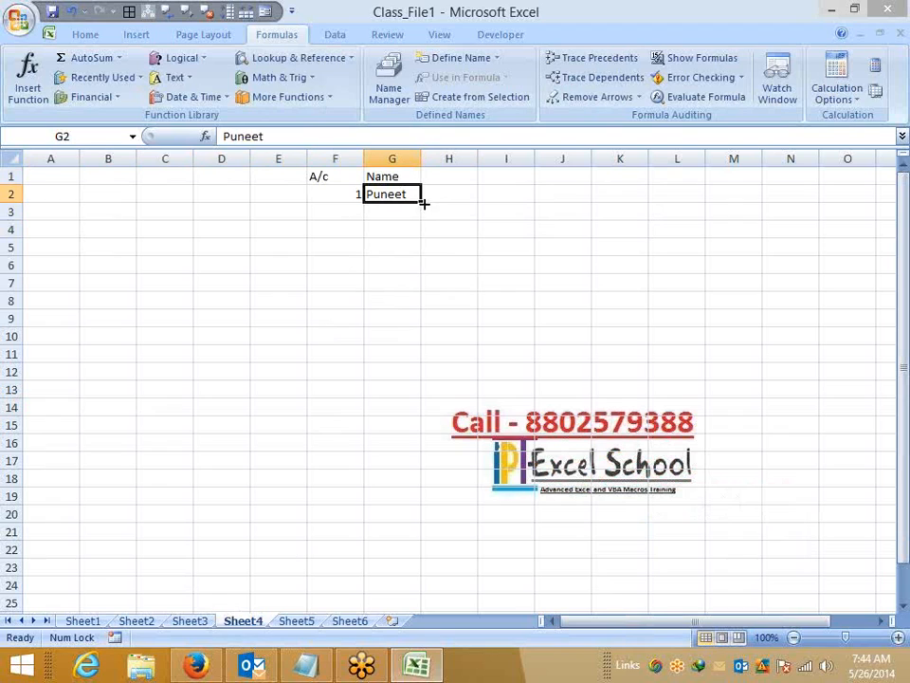
drag(423, 203, 425, 331)
Number the remaining A/c entries in F3:F9 from 2 to 8
click(349, 214)
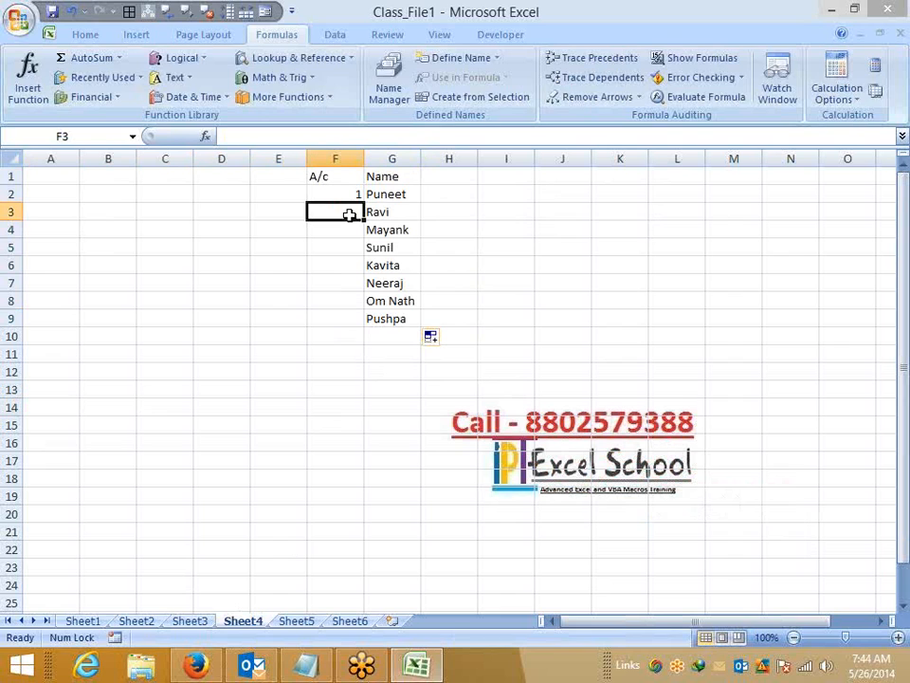
text(2)
key(Return)
text(3)
key(Return)
text(4)
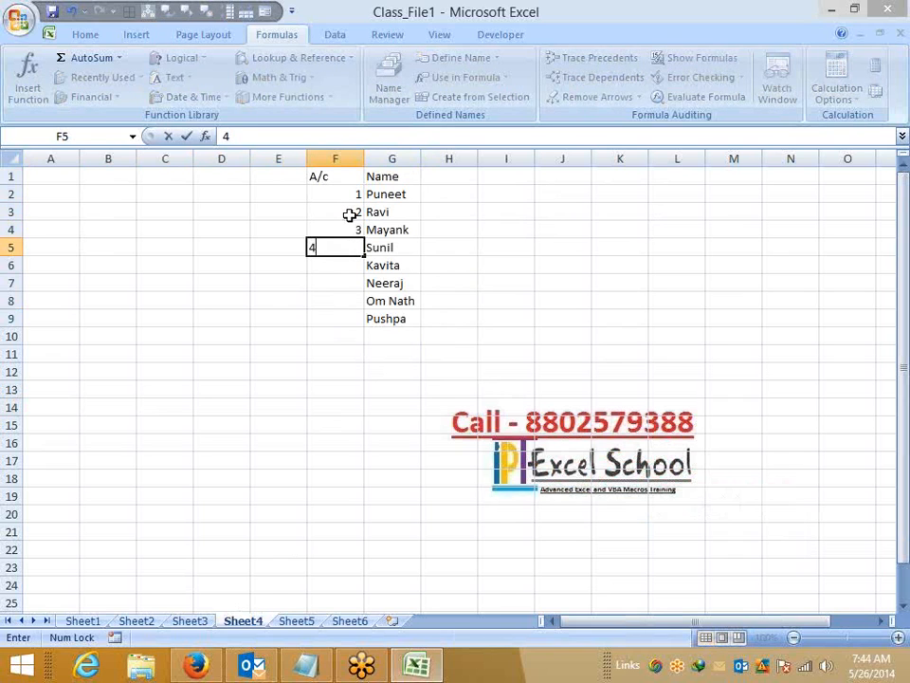
key(Return)
text(5)
key(Return)
text(6)
key(Return)
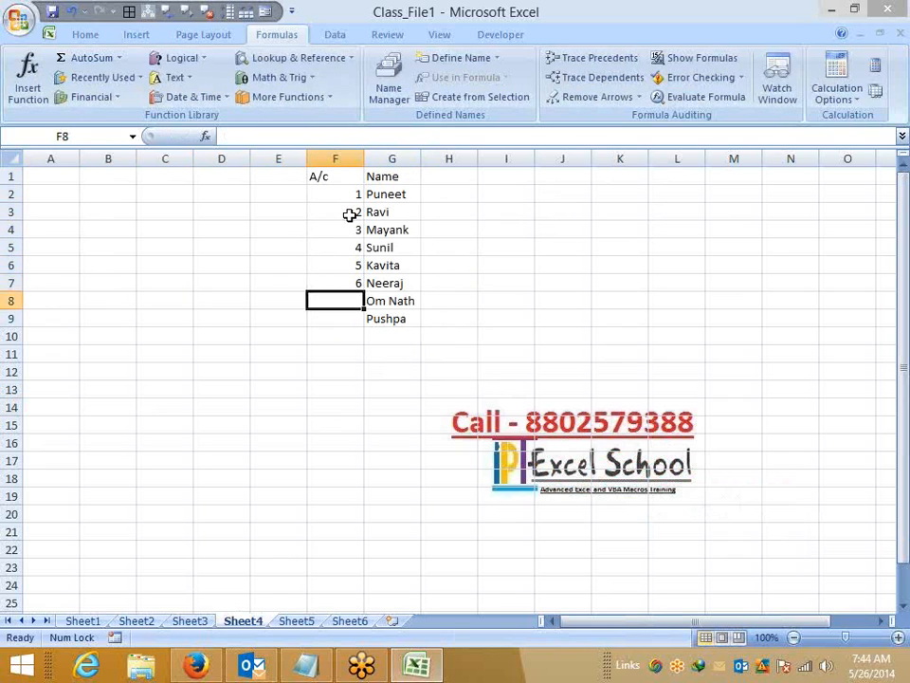
text(7)
key(Return)
text(8)
key(Return)
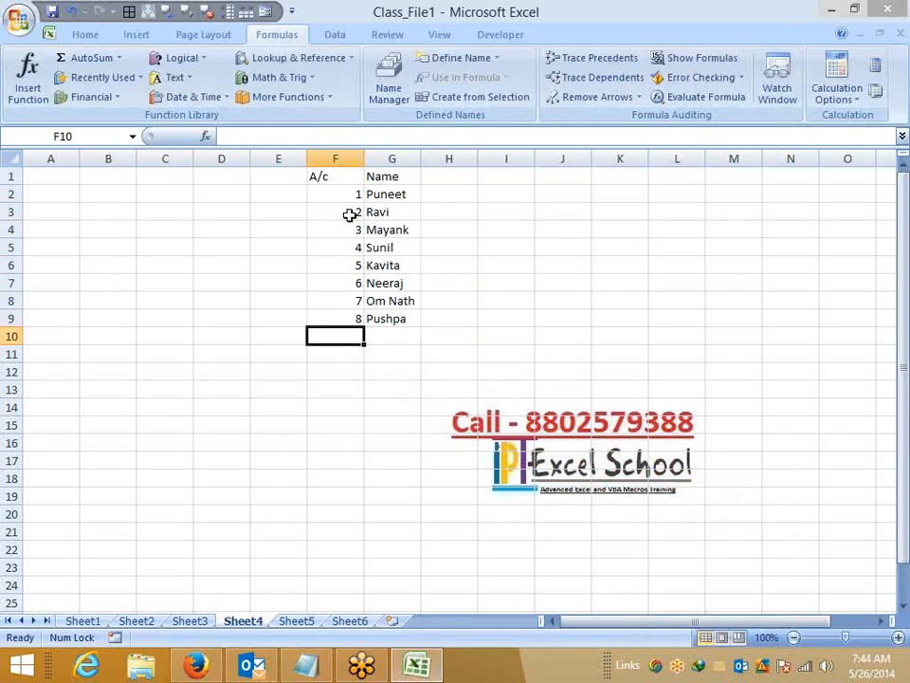
Enter the headers A/c and Name in A1:B1 and the lookup value 1 in A2
click(71, 182)
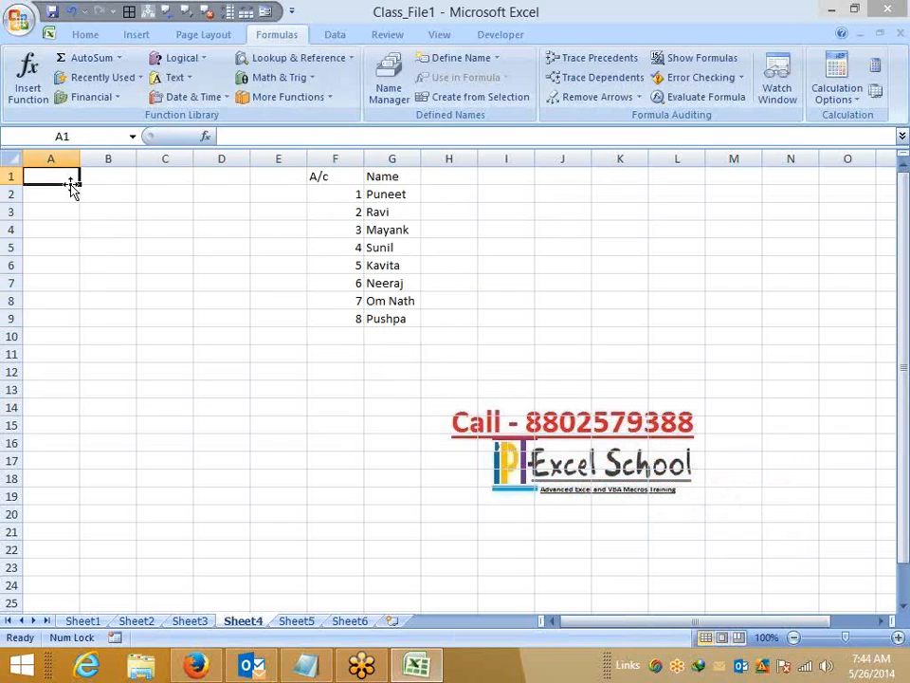
text(A/c)
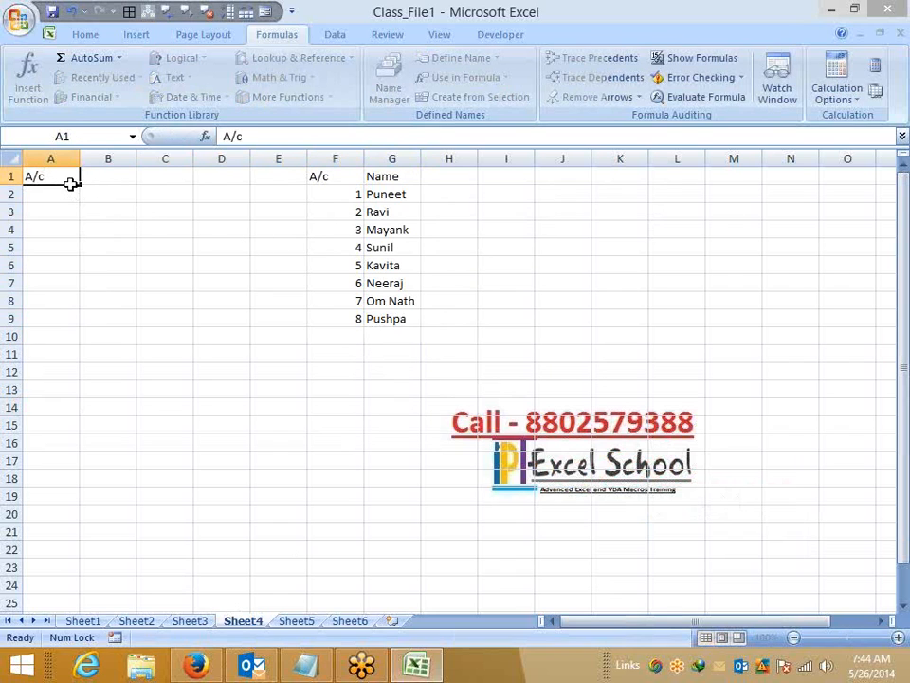
key(Right)
text(Name)
key(Return)
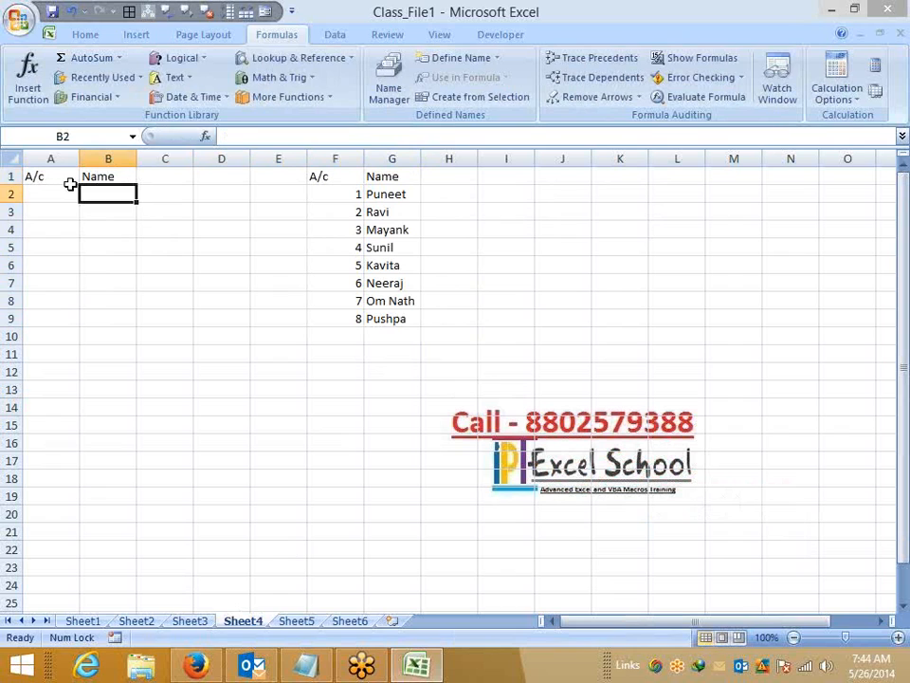
click(73, 189)
text(1)
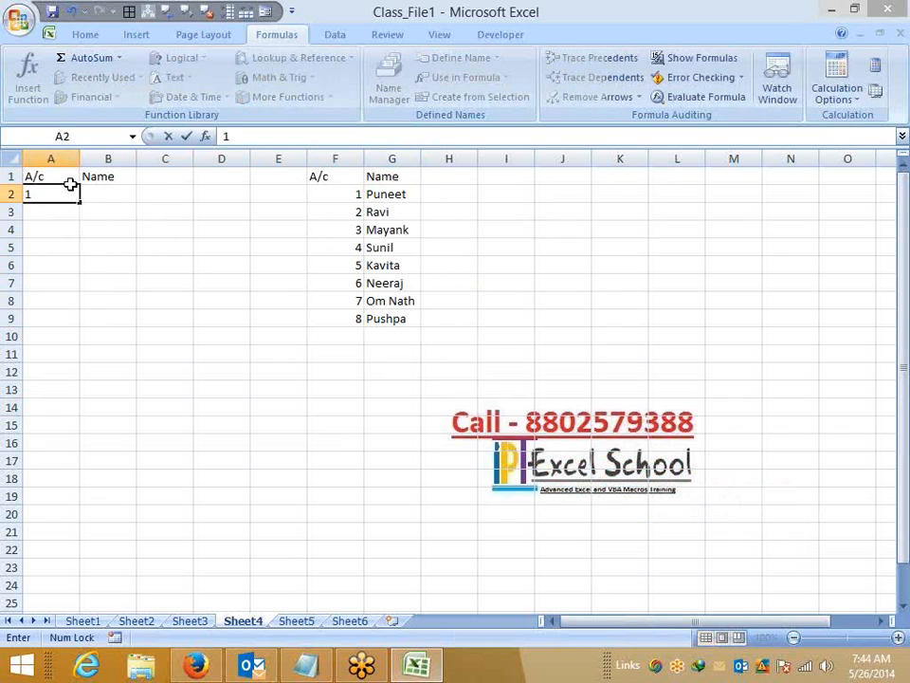
Enter =VLOOKUP(A2,F1:G9,2,0) in B2 to return the name for the A/c value
key(Right)
text(=vl)
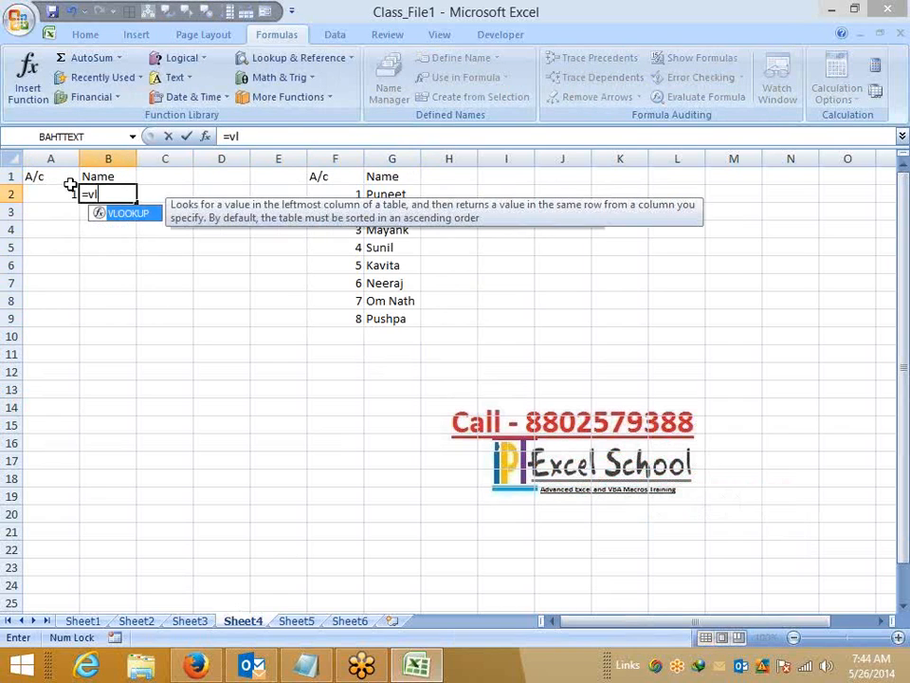
key(Tab)
click(71, 188)
text(,)
key(Right)
key(Right)
key(Right)
key(Right)
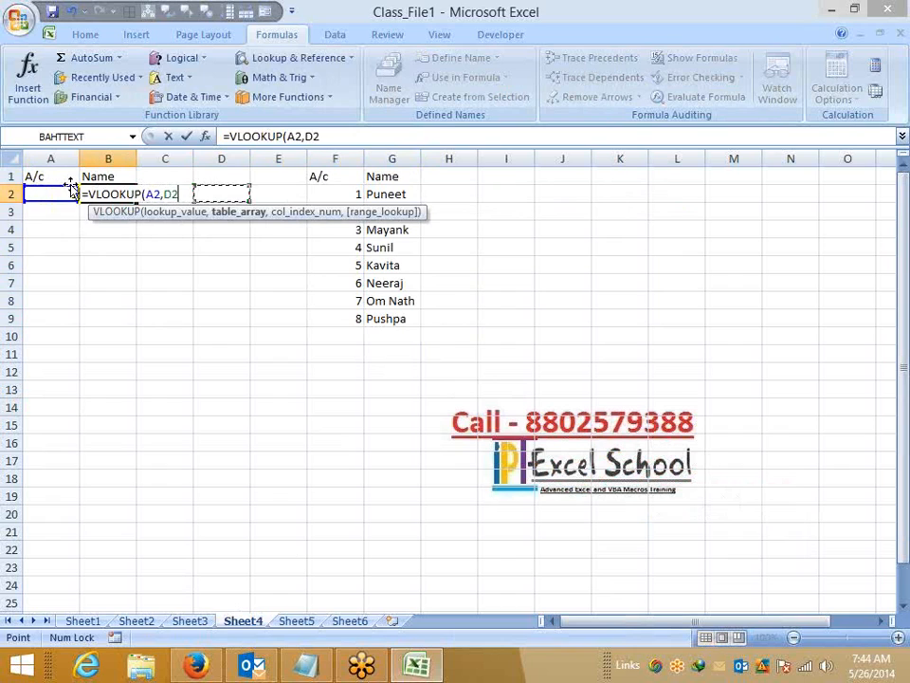
key(Up)
key(ctrl+shift+Right)
key(ctrl+shift+Down)
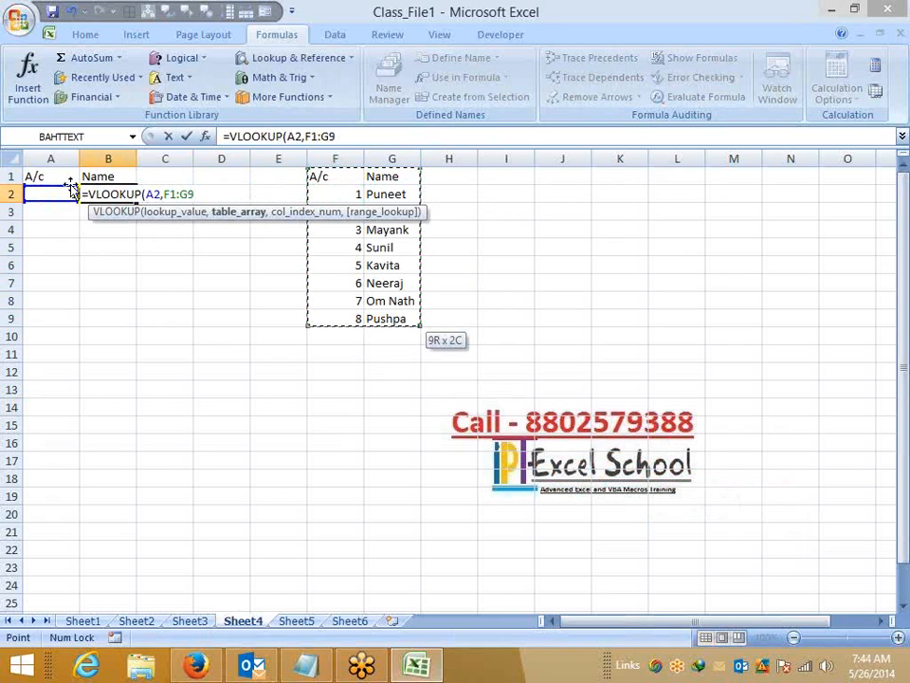
text(,2,0)
key(Return)
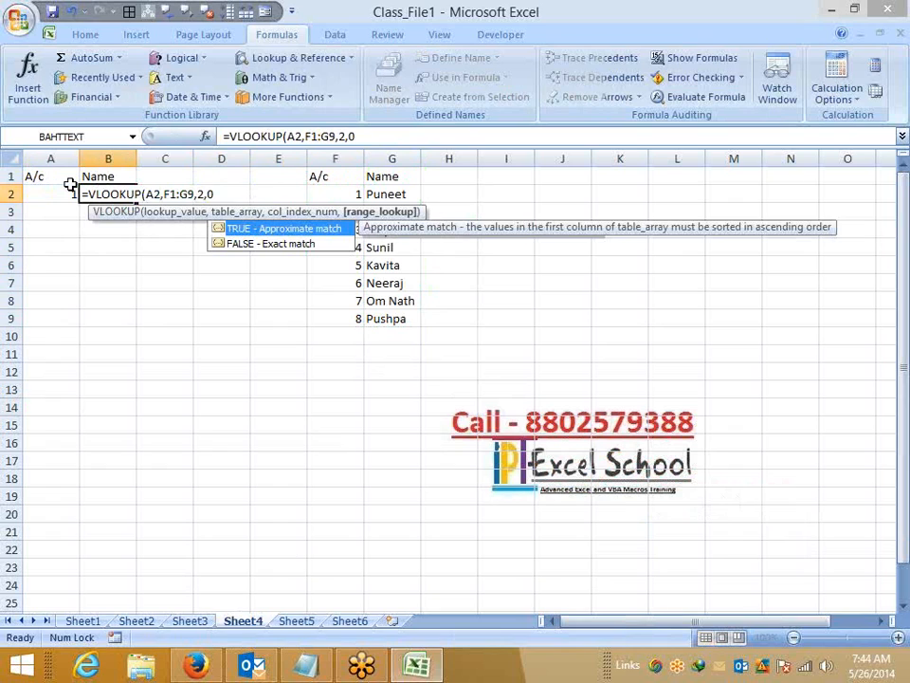
Examine the F1:G9 range that serves as the table array of the B2 lookup
key(Right)
key(Right)
key(Right)
key(Right)
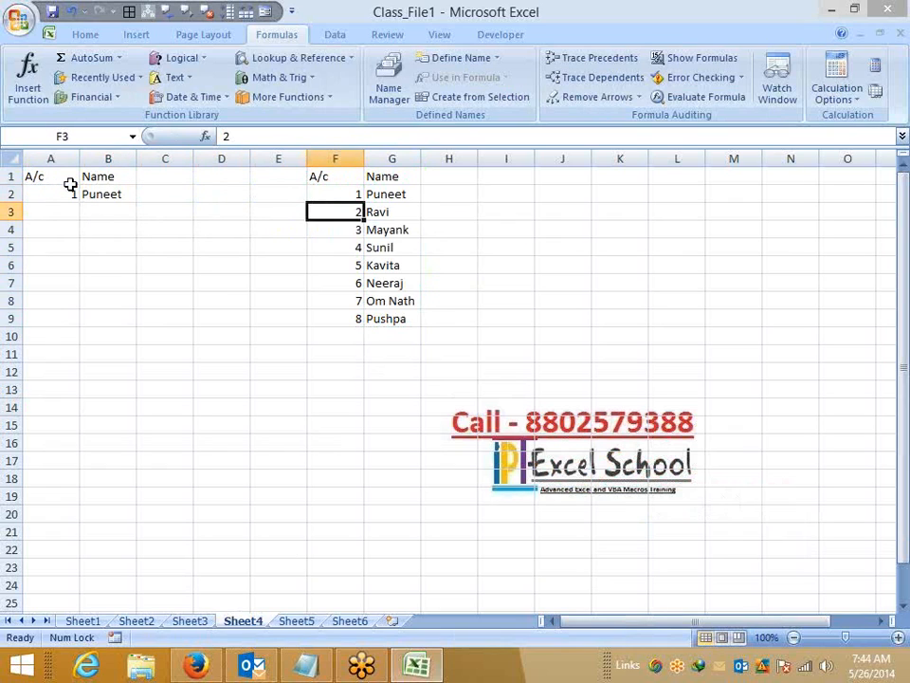
key(Up)
key(Up)
key(shift+Right)
key(ctrl+shift+Down)
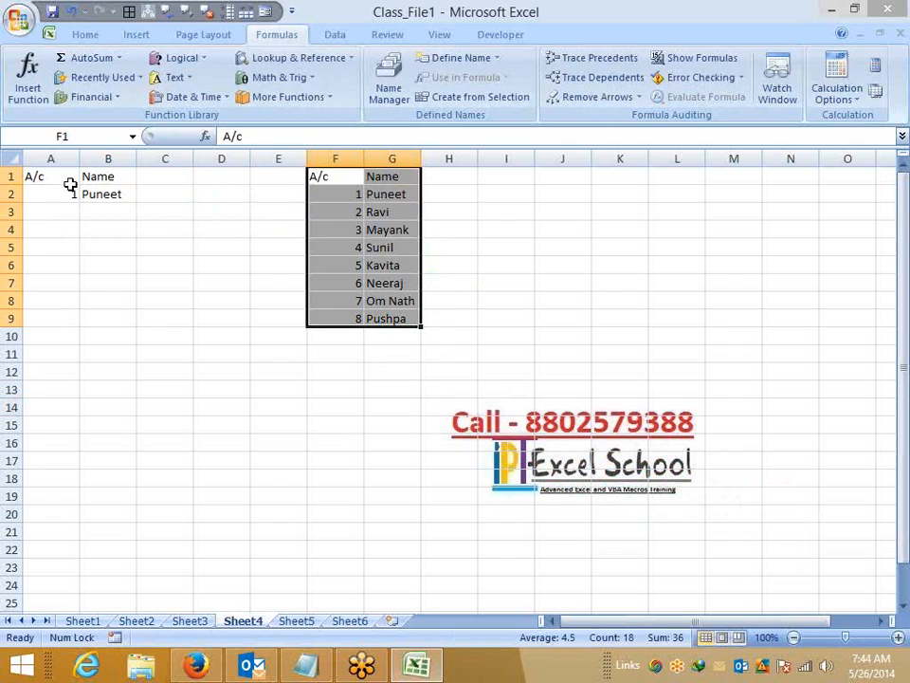
Enter 2 as the next A/c lookup value in A3
click(71, 196)
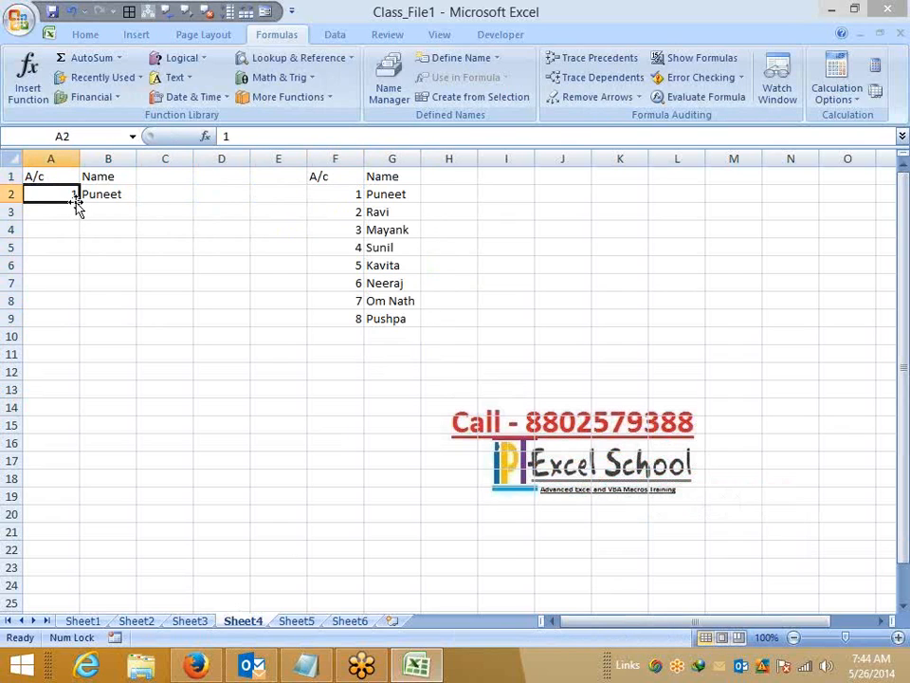
key(Return)
text(2)
key(Tab)
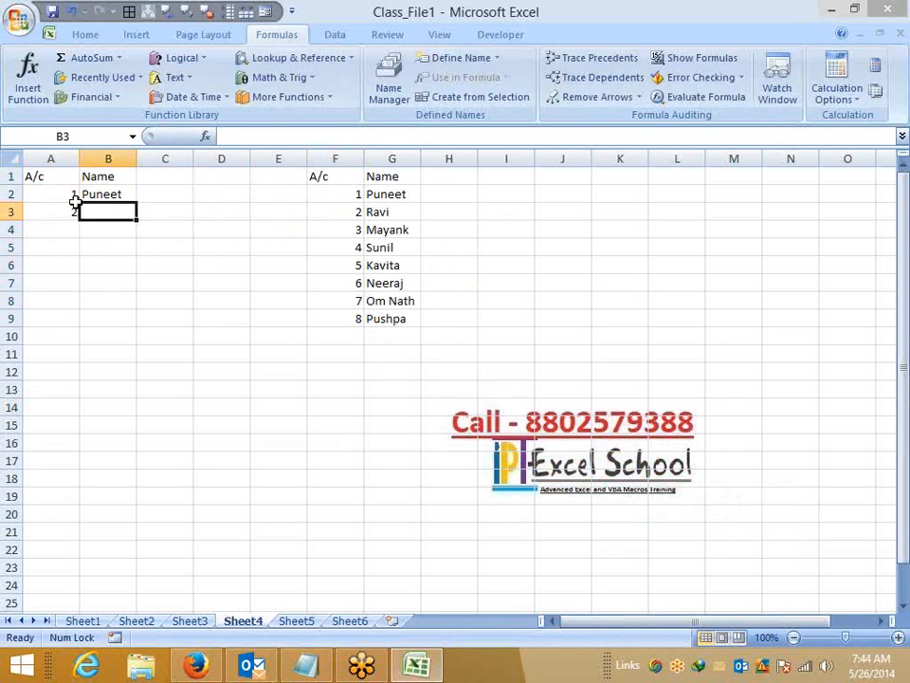
Begin a VLOOKUP formula in B3 with lookup value A3 and an inline array constant pairing 1 and 2 with the first two listed names
text(=vl)
key(Tab)
click(75, 204)
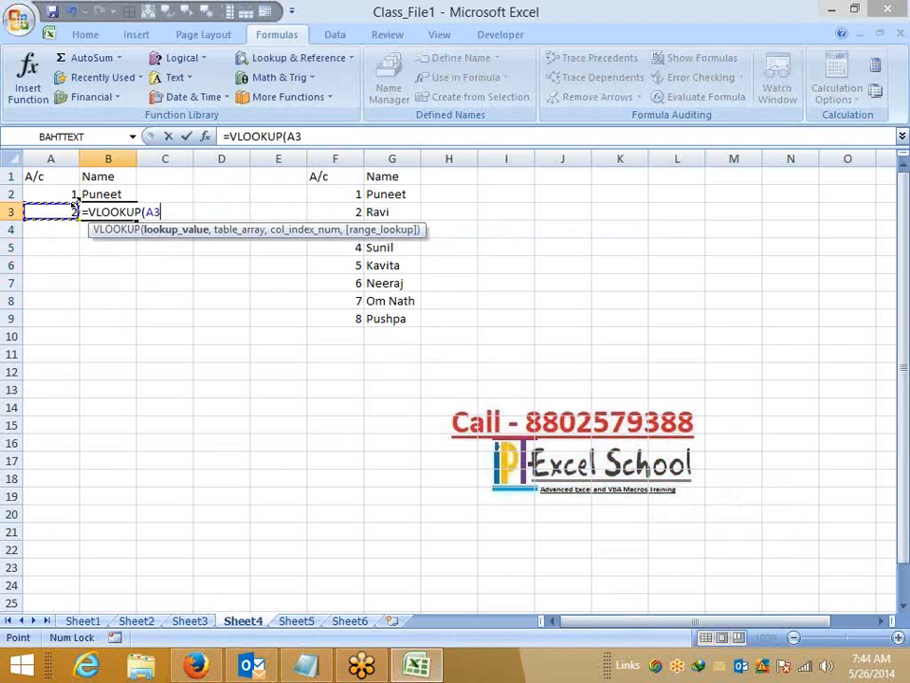
text(,)
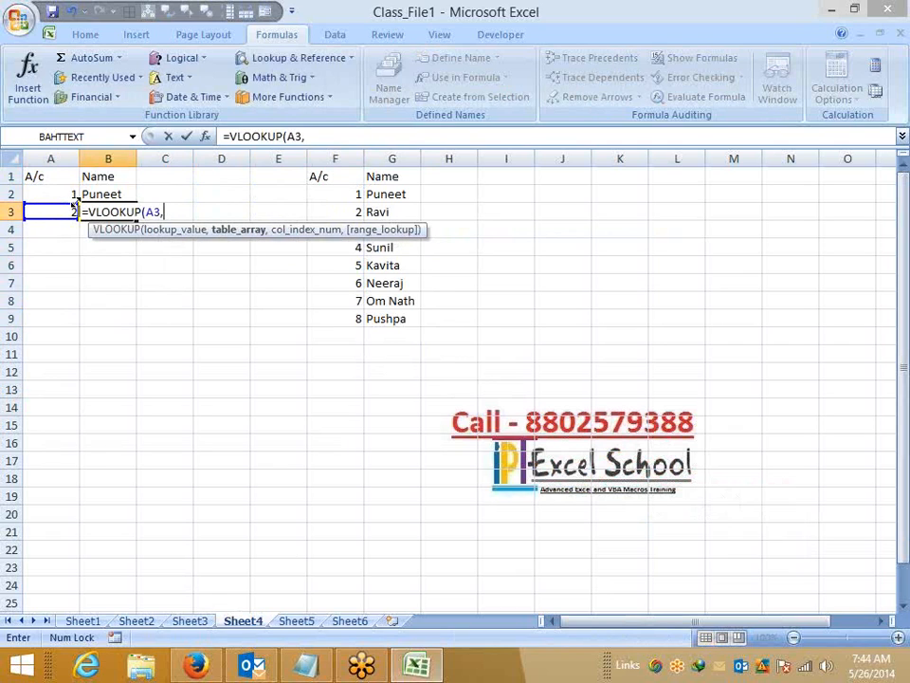
text({1,"Puneet)
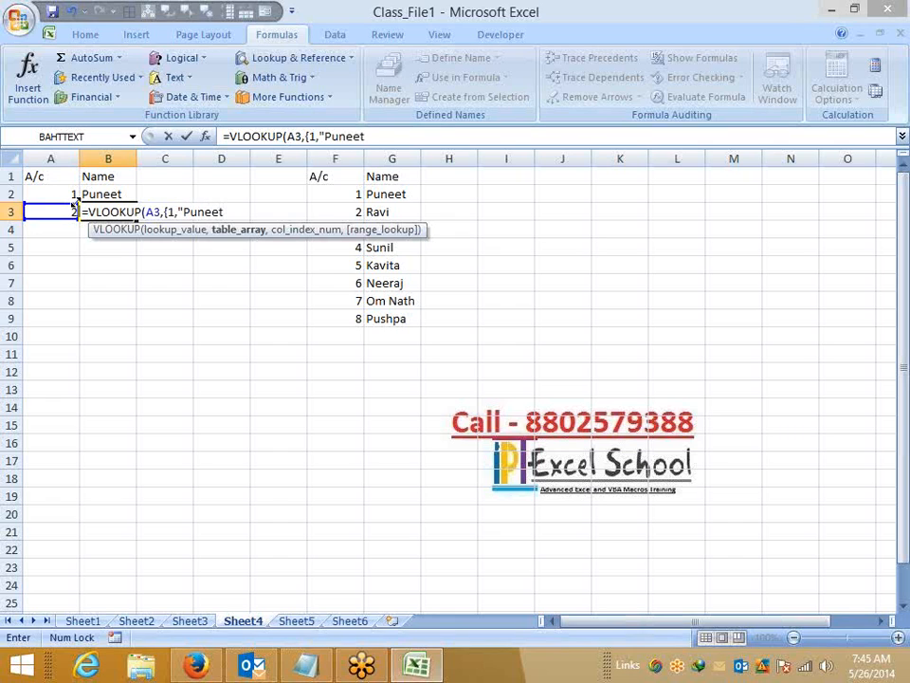
text(";2,"Ra)
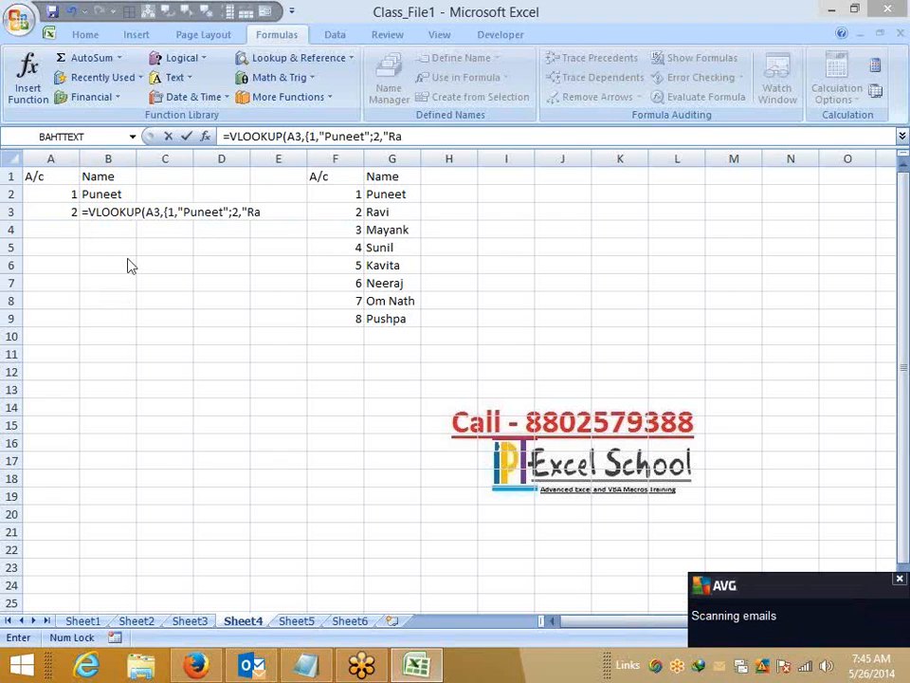
text(vi)
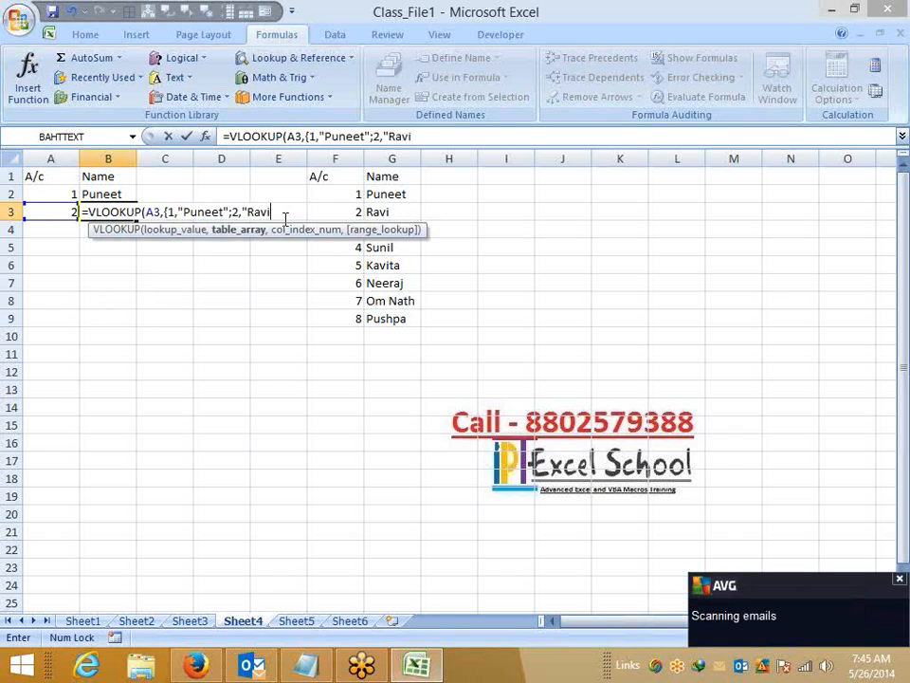
text(")
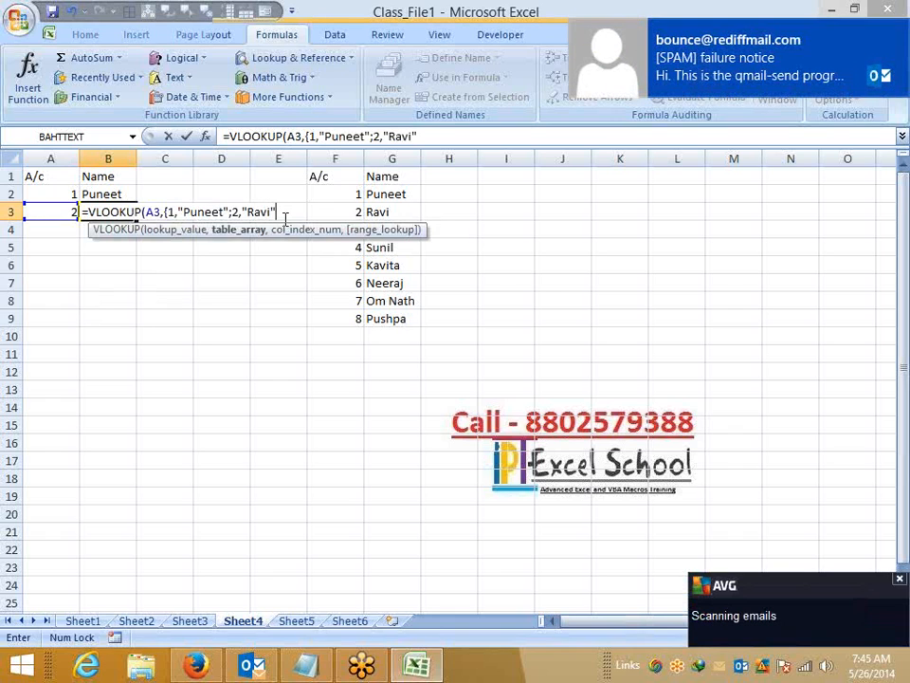
text(;)
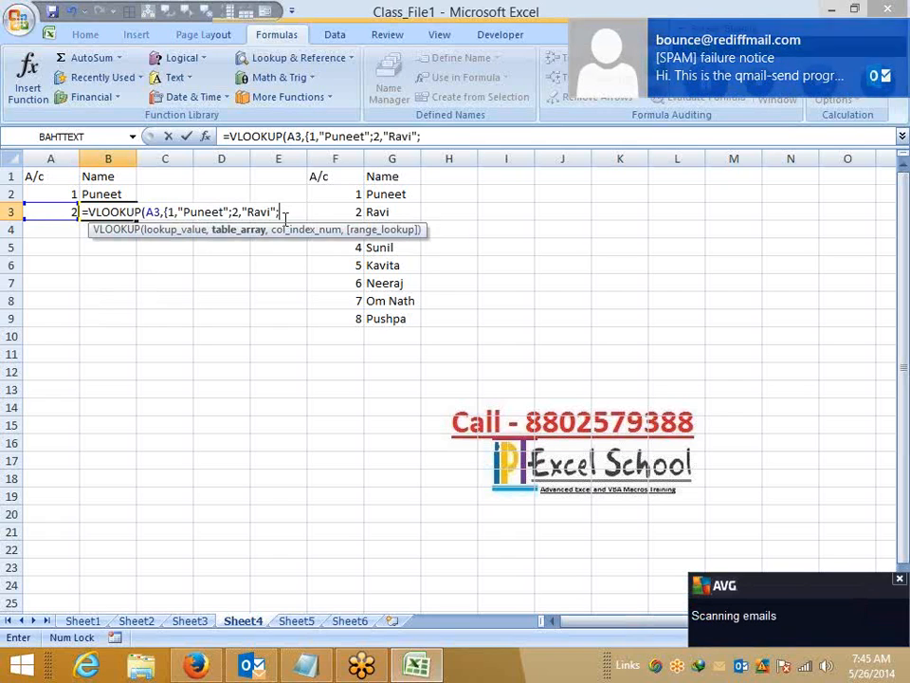
text(3)
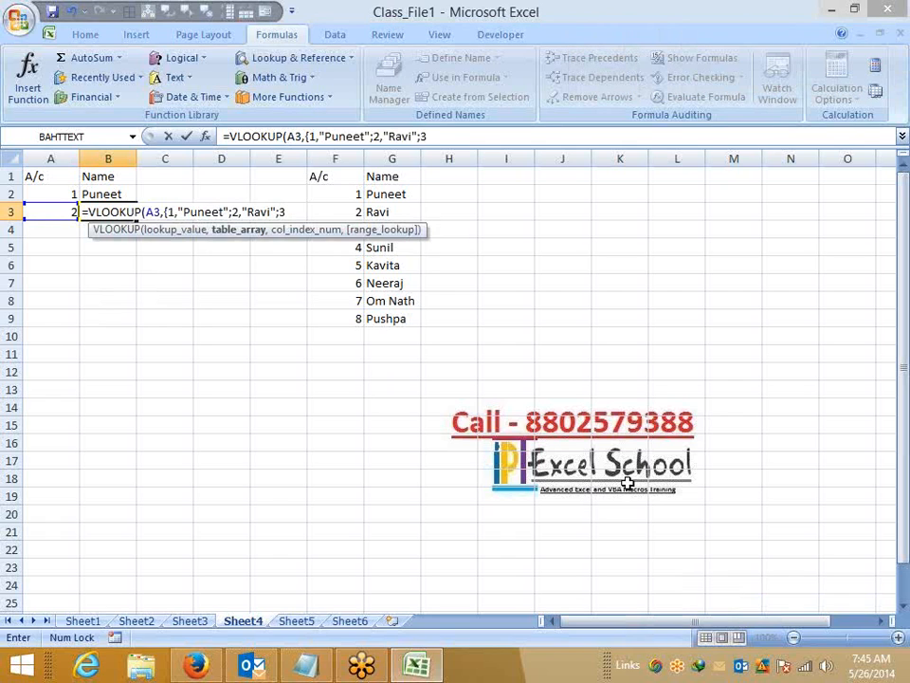
End the array constant after its second row and complete the B3 formula with column index 2 and range lookup 0
key(BackSpace)
key(BackSpace)
text(},2,)
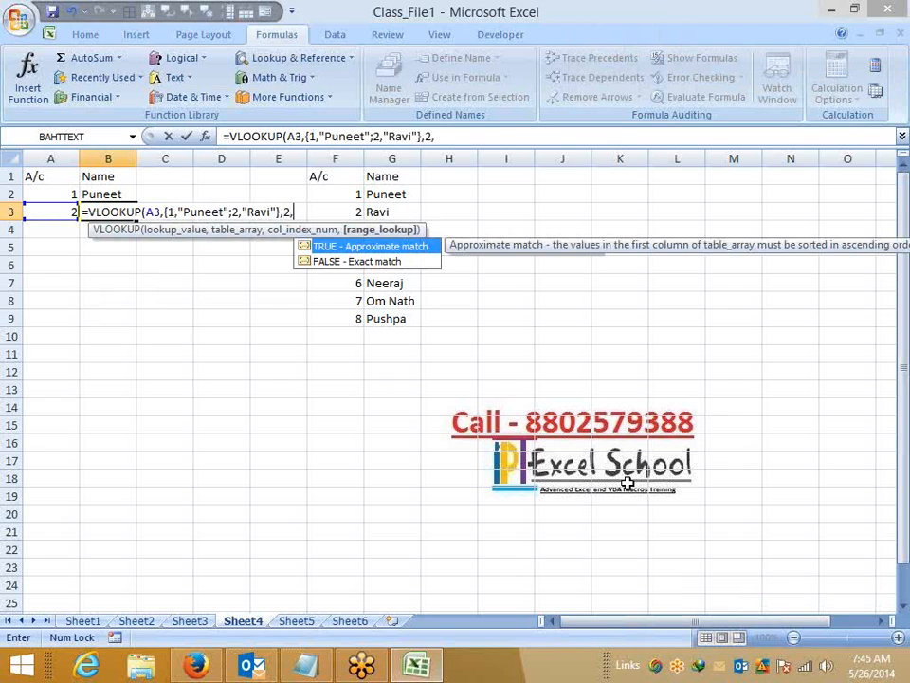
key(Return)
key(Up)
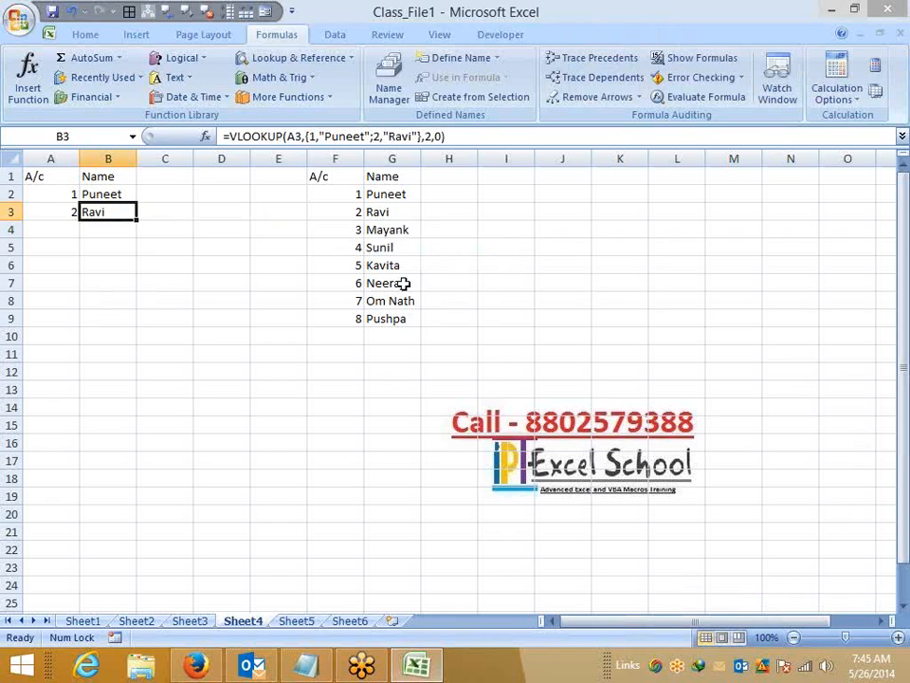
Examine the comma and semicolon separators in the B3 formula's array constant against the A/c and Name columns in F:G
click(342, 264)
click(407, 264)
click(95, 209)
click(371, 136)
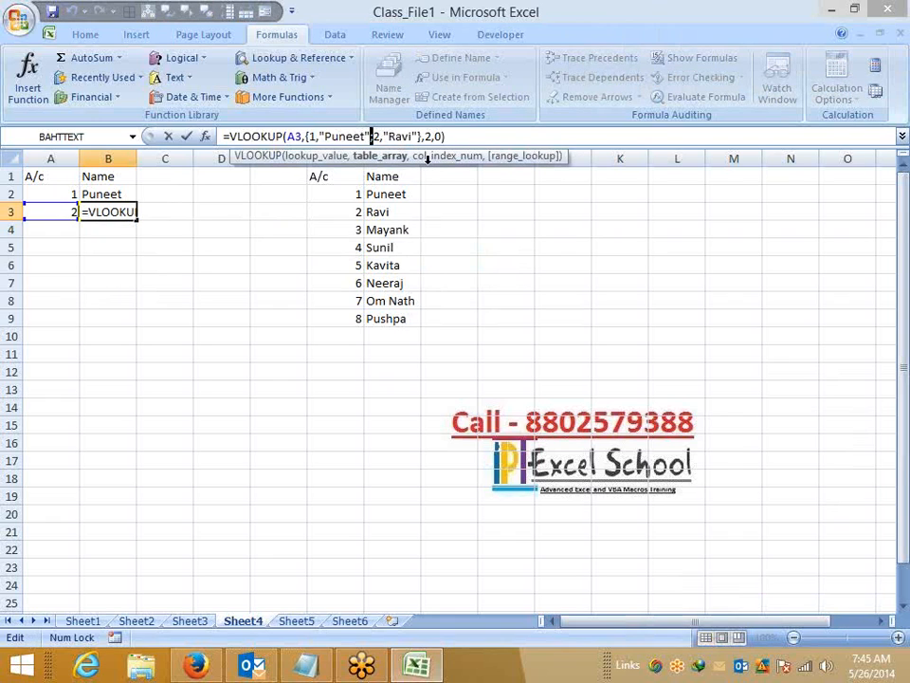
mouse_move(309, 136)
mouse_down()
mouse_move(355, 135)
mouse_move(317, 136)
mouse_up()
click(385, 134)
double_click(372, 133)
click(372, 136)
Draw a freehand two-column table below the data and write 1 and the first name in its first row
click(659, 221)
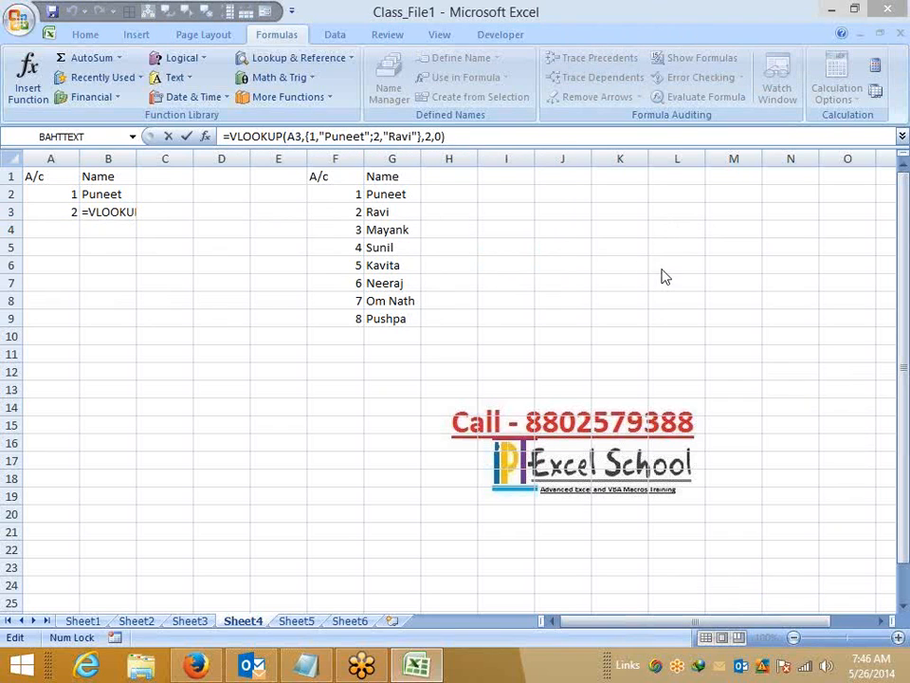
click(661, 270)
mouse_move(169, 383)
mouse_down()
mouse_move(291, 382)
mouse_move(350, 541)
mouse_move(172, 576)
mouse_move(169, 390)
mouse_move(177, 406)
mouse_up()
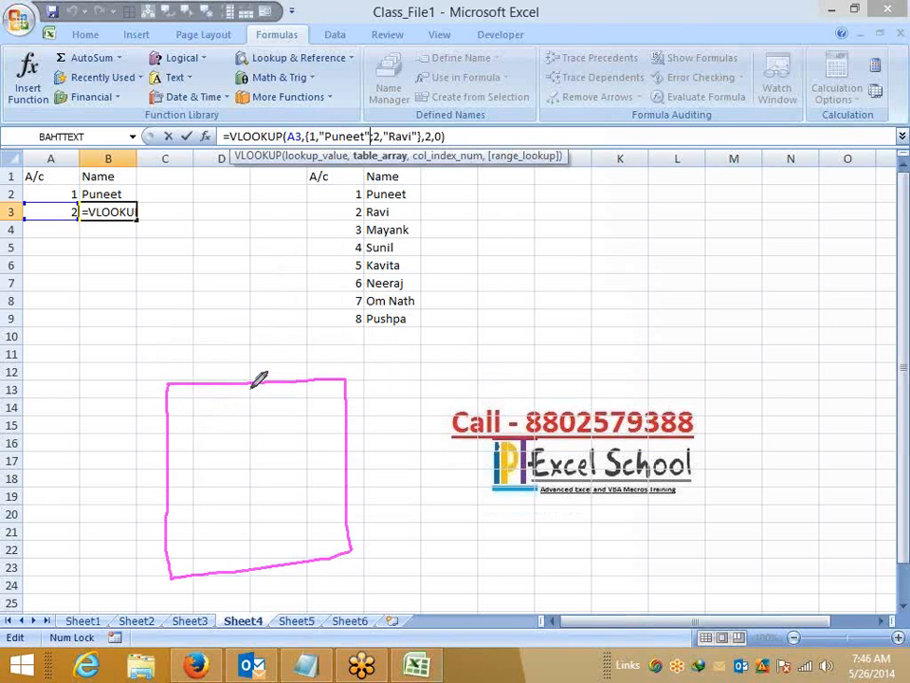
drag(252, 383, 258, 565)
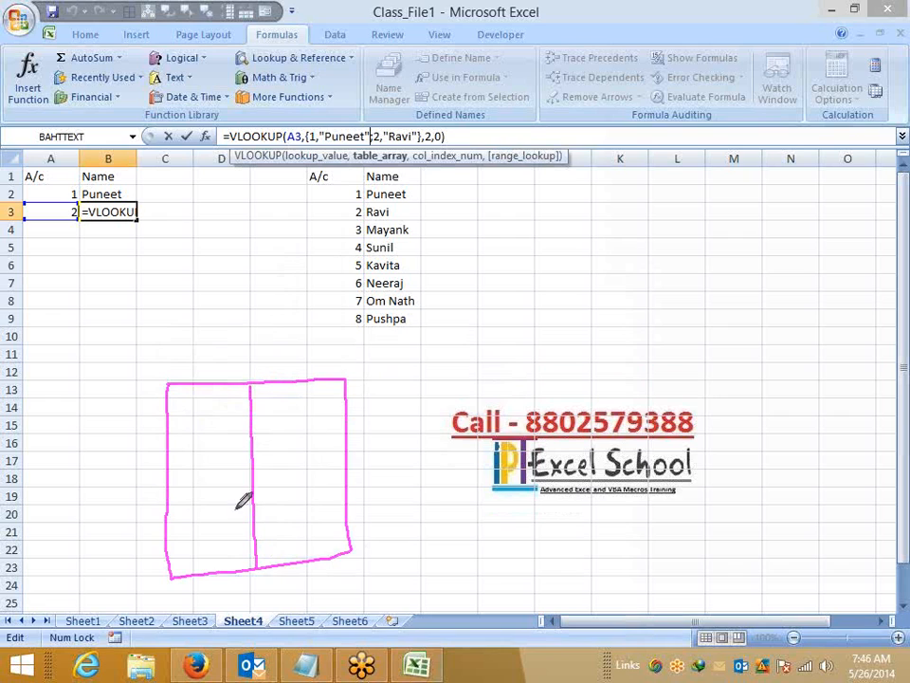
drag(200, 402, 200, 446)
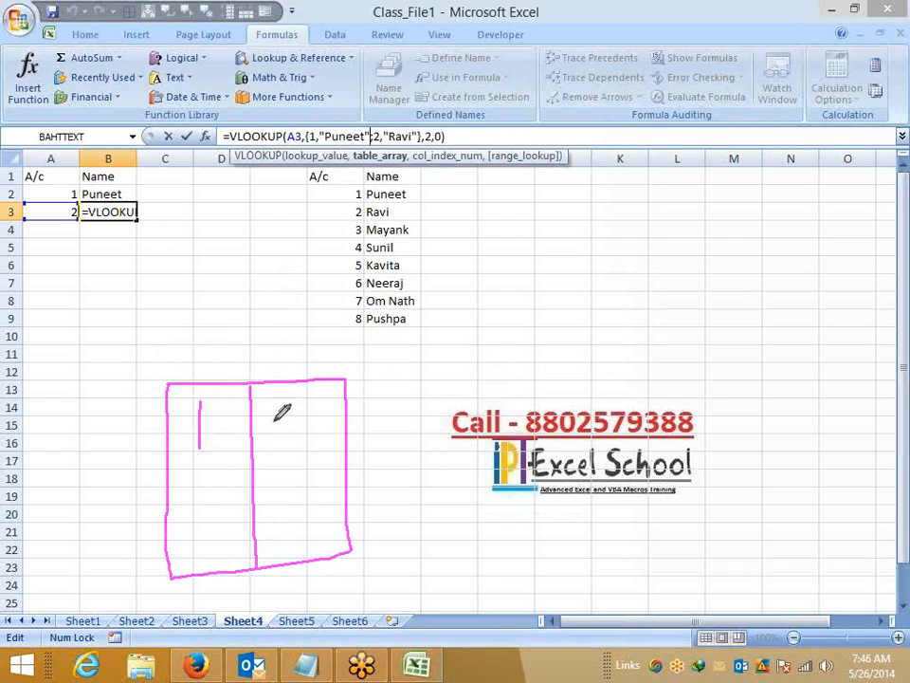
mouse_move(264, 393)
mouse_down()
mouse_move(264, 434)
mouse_move(284, 414)
mouse_move(317, 409)
mouse_move(317, 418)
mouse_move(334, 403)
mouse_move(350, 411)
mouse_up()
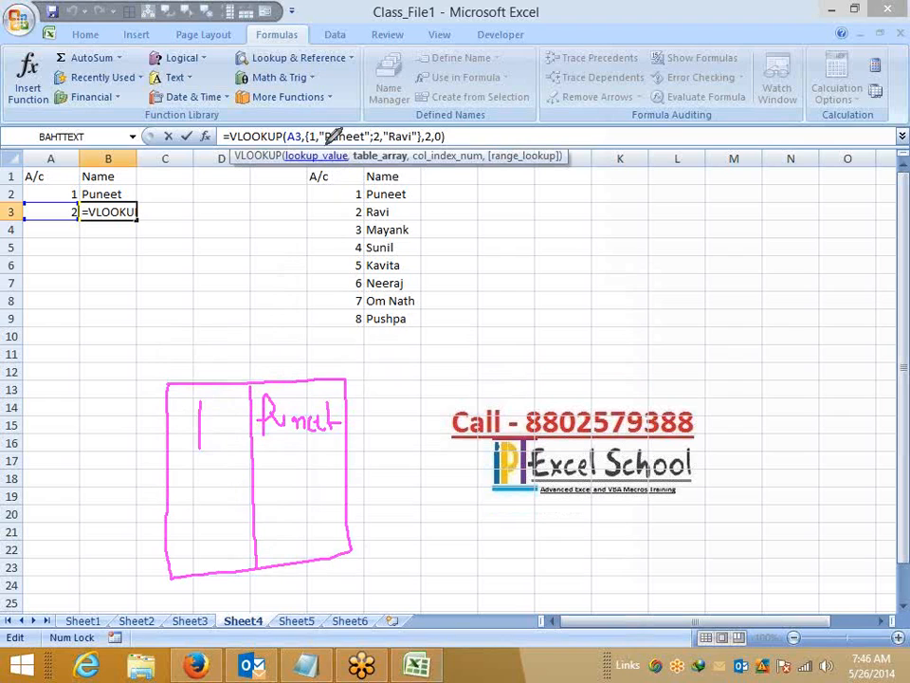
Mark the array's first row and semicolon with the pen, and add a second table row with 2 and the second name
drag(310, 147, 342, 146)
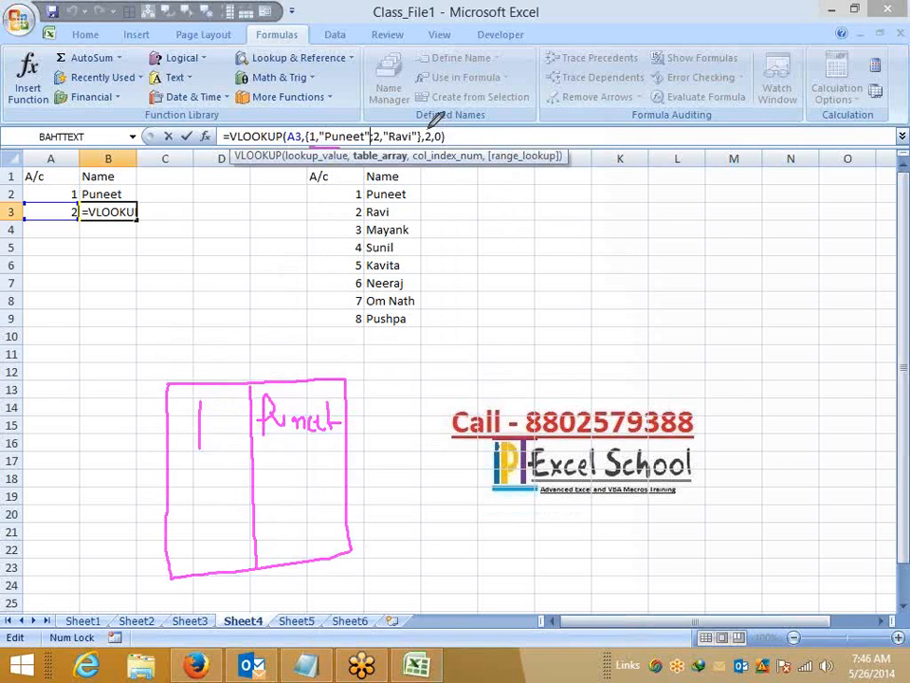
text(;)
drag(321, 186, 333, 194)
mouse_move(368, 135)
mouse_down()
mouse_move(380, 137)
mouse_move(366, 136)
mouse_up()
drag(168, 464, 343, 438)
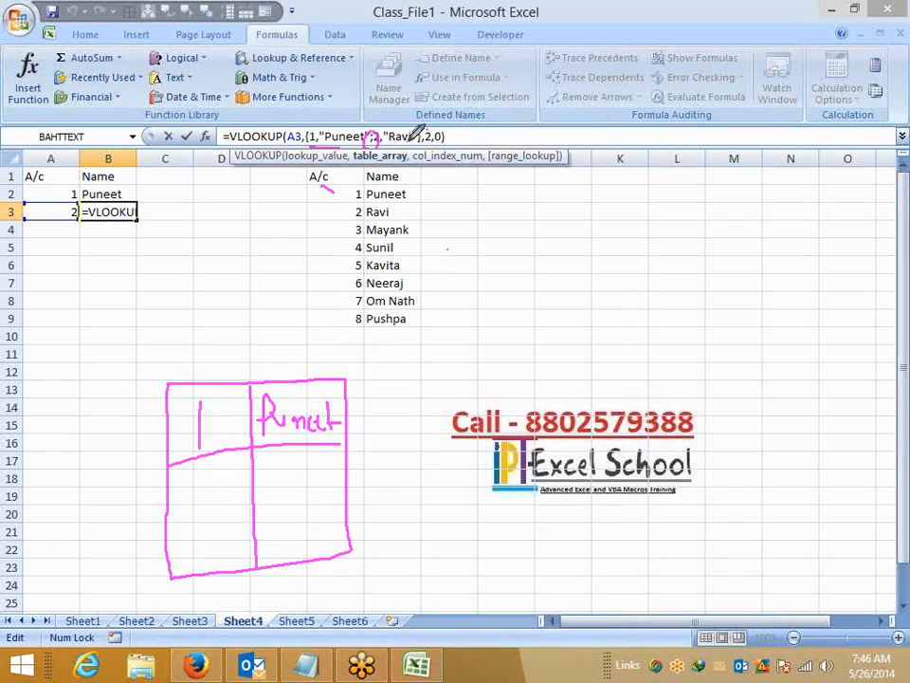
mouse_move(203, 478)
mouse_down()
mouse_move(226, 505)
mouse_move(286, 432)
mouse_move(304, 488)
mouse_move(301, 466)
mouse_move(307, 475)
mouse_move(335, 461)
mouse_move(332, 485)
mouse_up()
drag(334, 455, 335, 458)
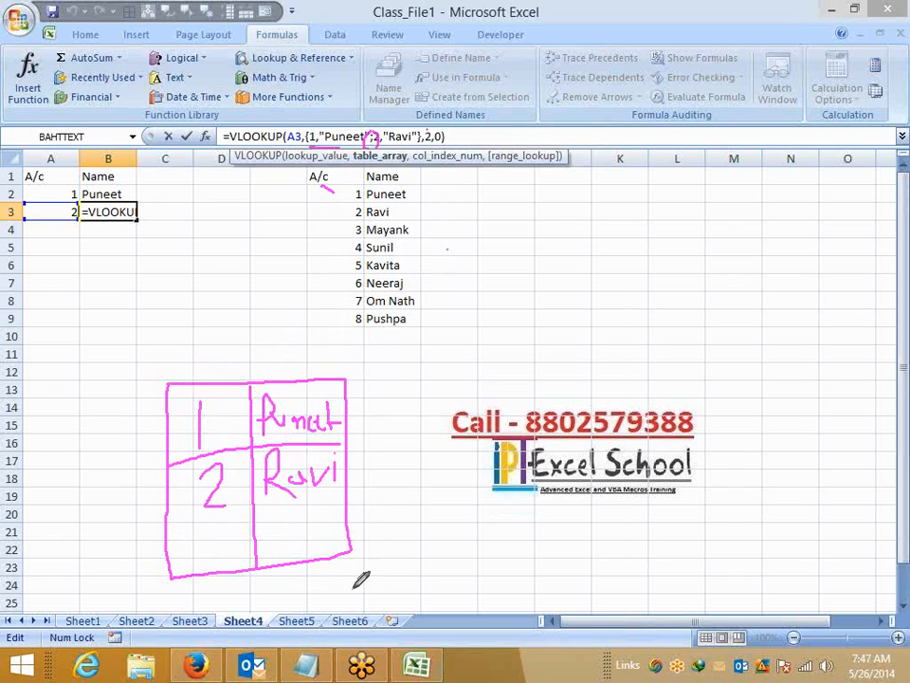
click(208, 418)
right_click(133, 287)
click(156, 320)
click(106, 297)
Copy the array constant, including its braces, from the VLOOKUP formula in B3
click(97, 209)
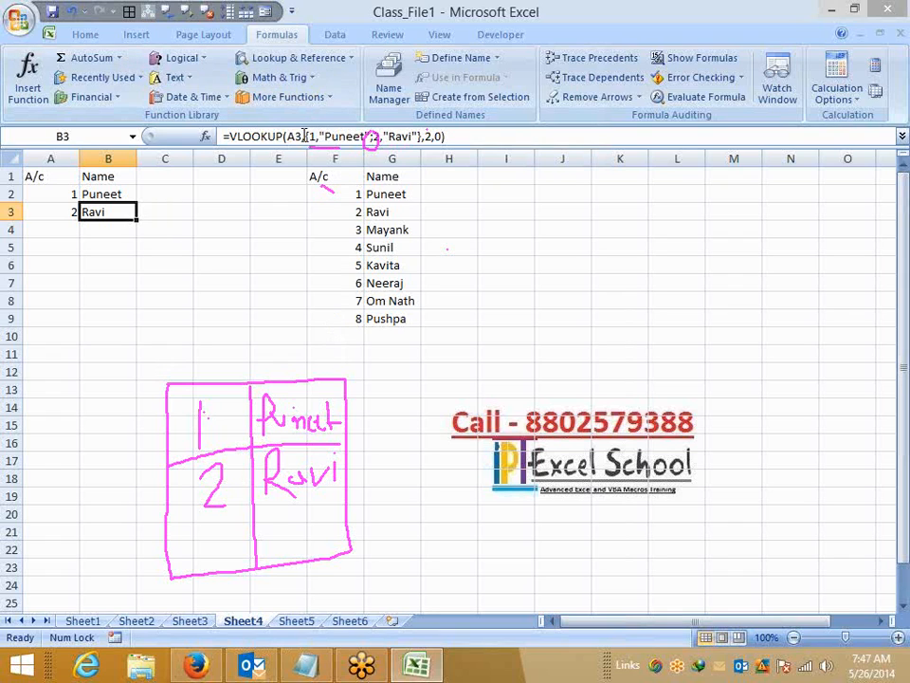
click(307, 135)
drag(306, 135, 423, 136)
key(ctrl+c)
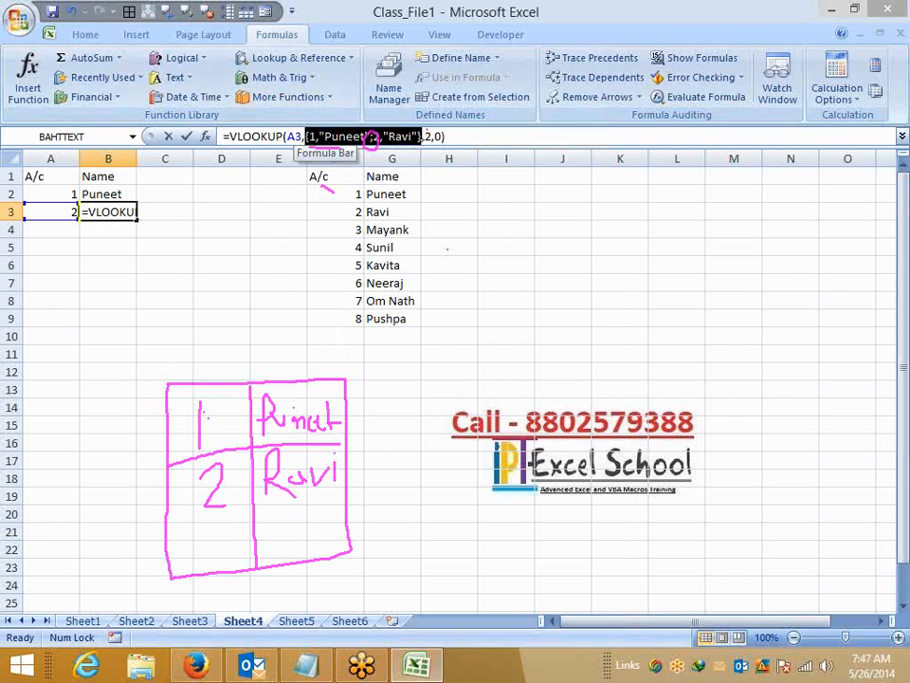
key(Return)
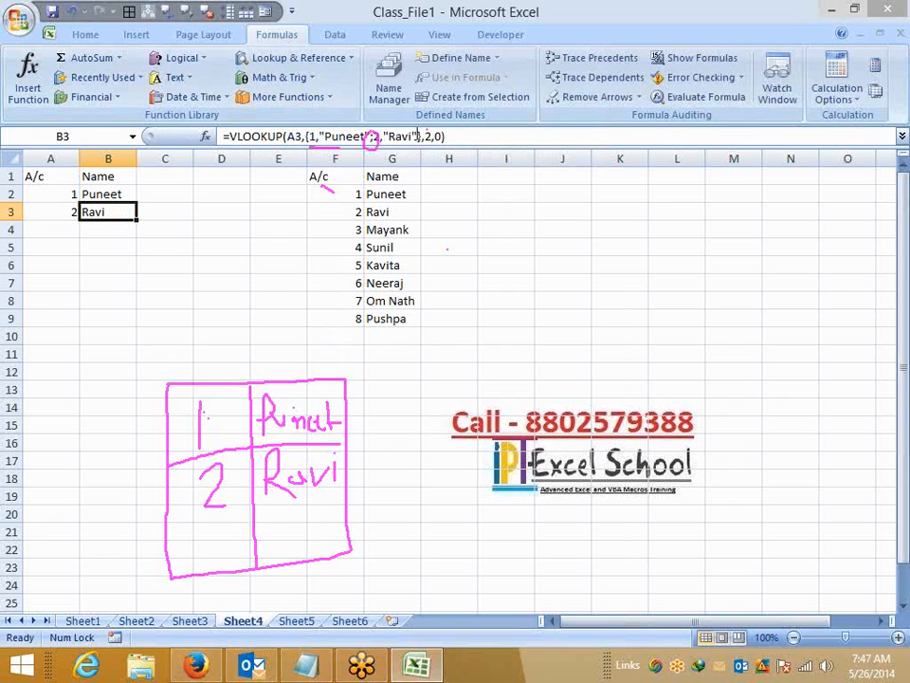
Define a workbook-scoped name data that refers to the copied array constant
click(429, 67)
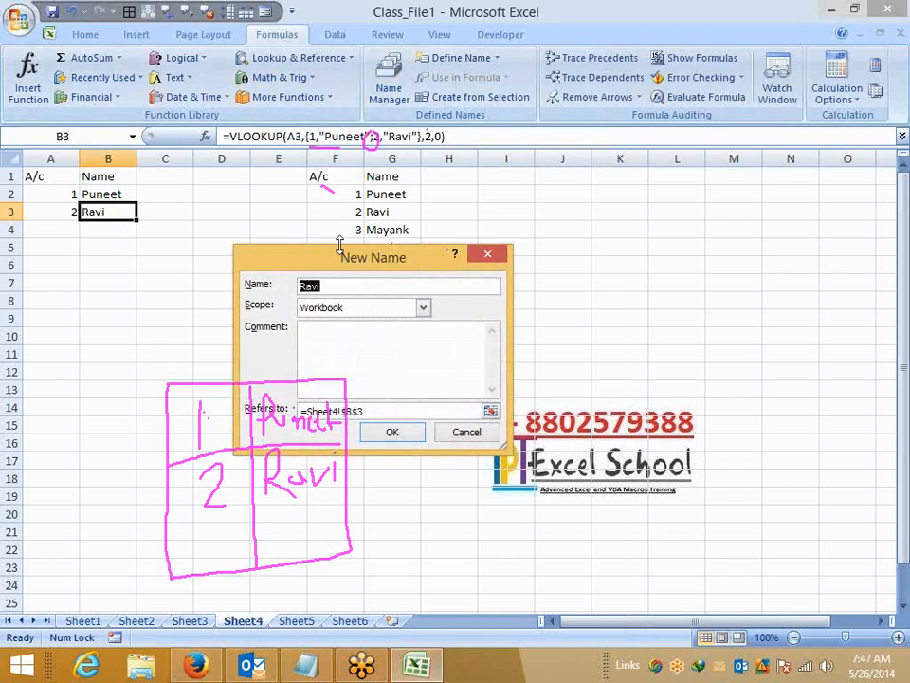
text(data)
drag(341, 258, 133, 167)
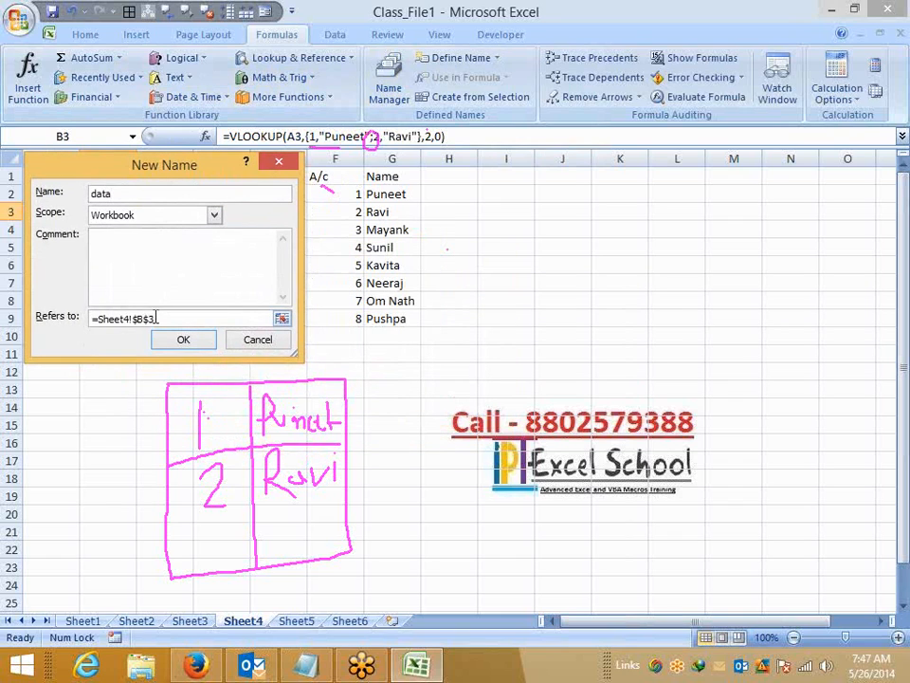
drag(156, 319, 100, 317)
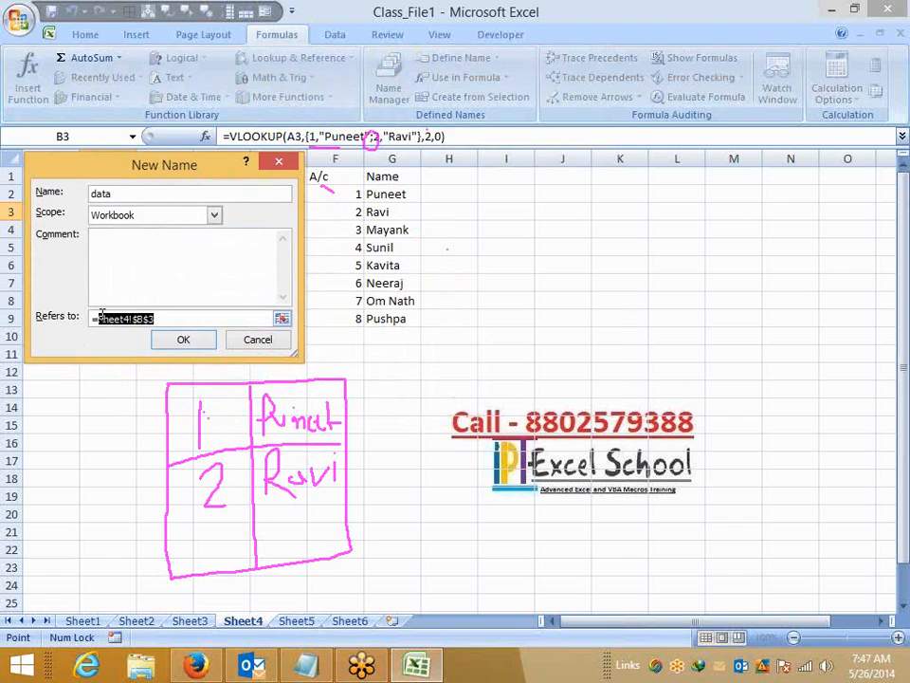
key(ctrl+v)
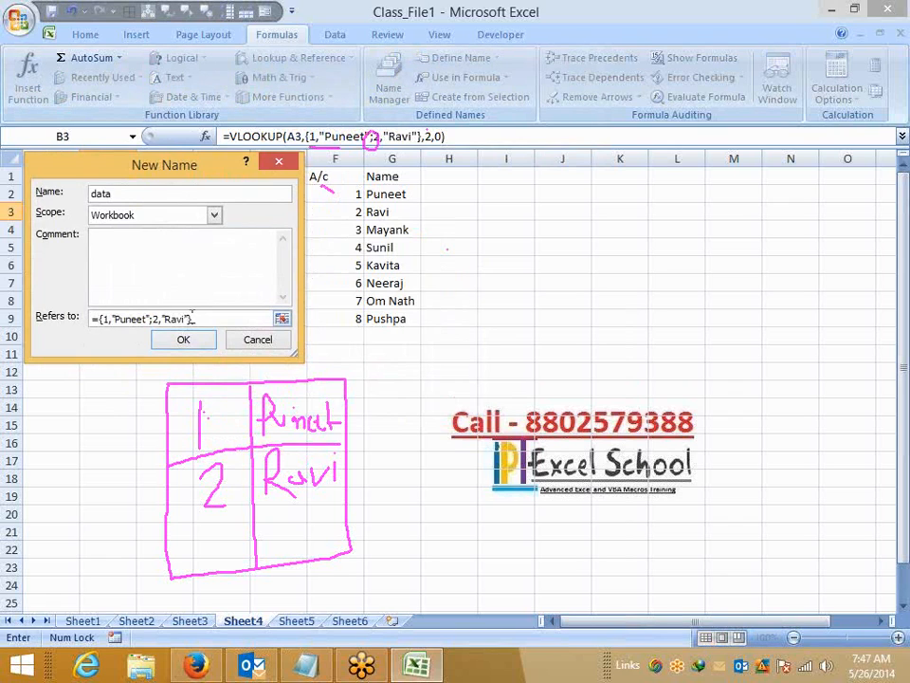
click(187, 339)
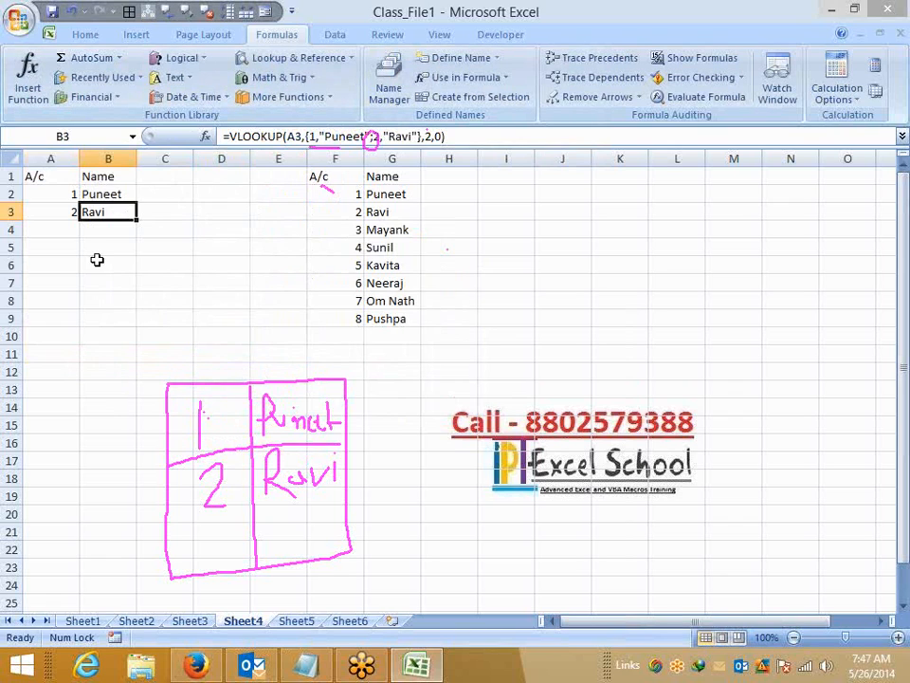
Enter the lookup value 2 in A4 and =VLOOKUP(A4,data,2,0) in B4
click(74, 231)
text(2)
click(80, 239)
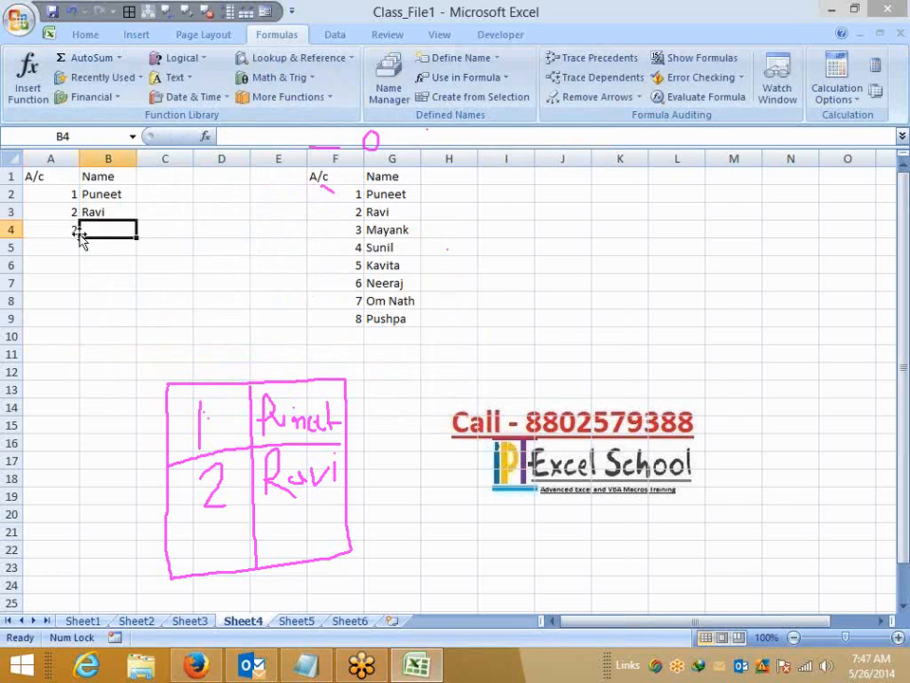
text(=vl)
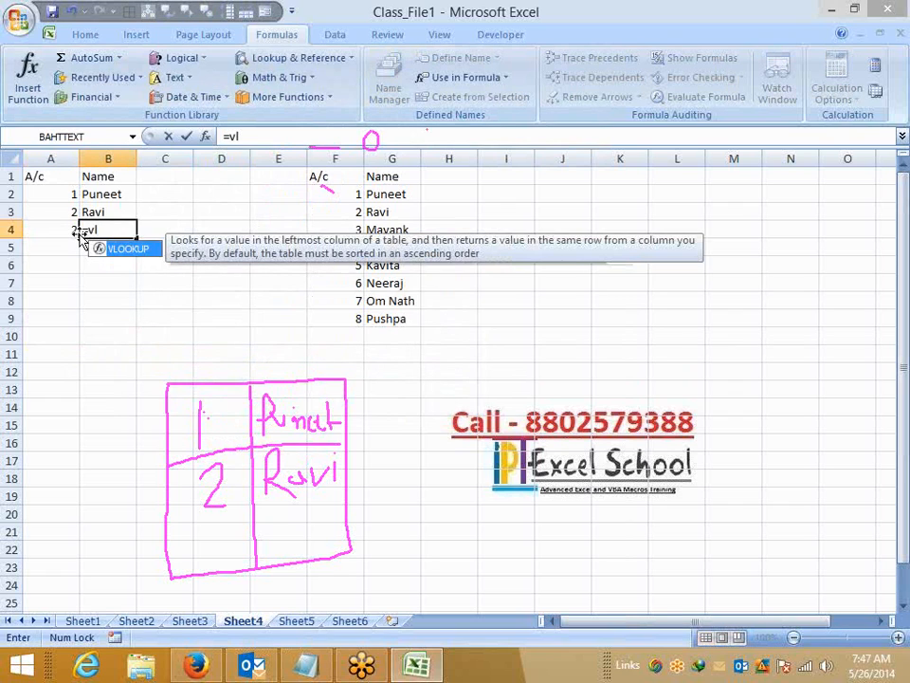
key(Tab)
click(81, 242)
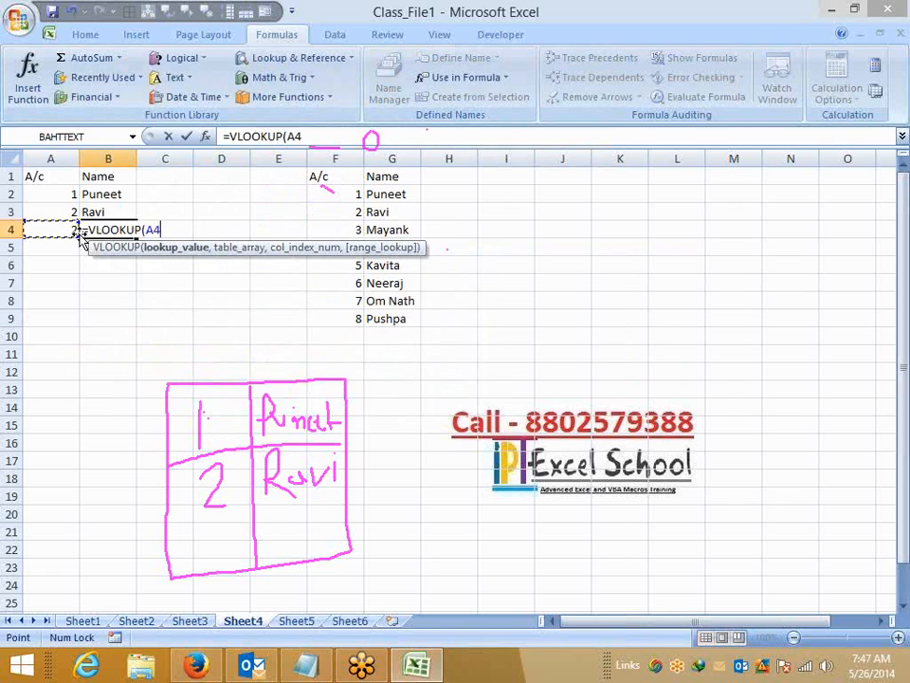
text(,d)
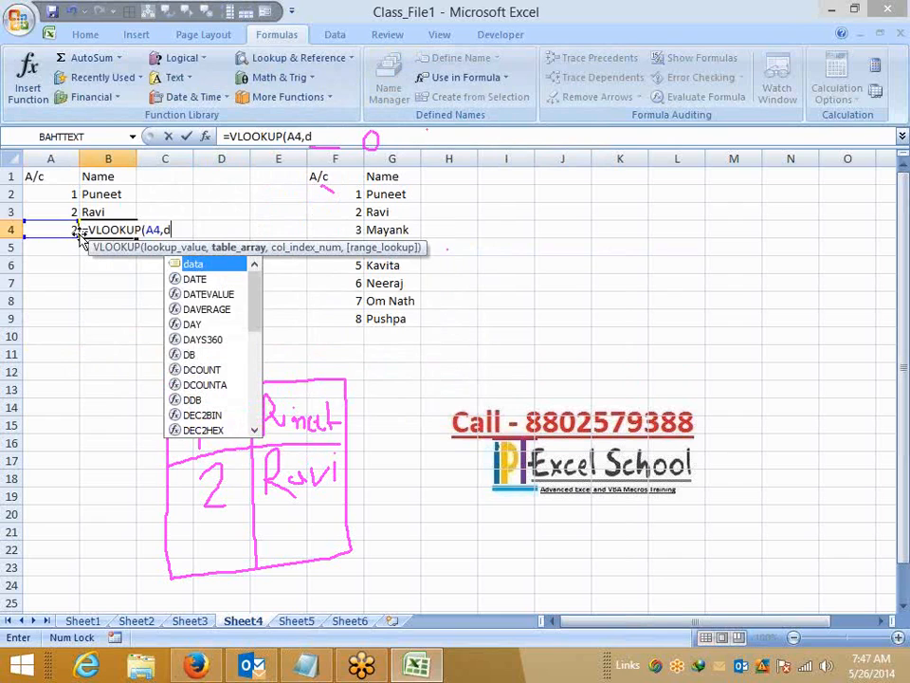
key(Tab)
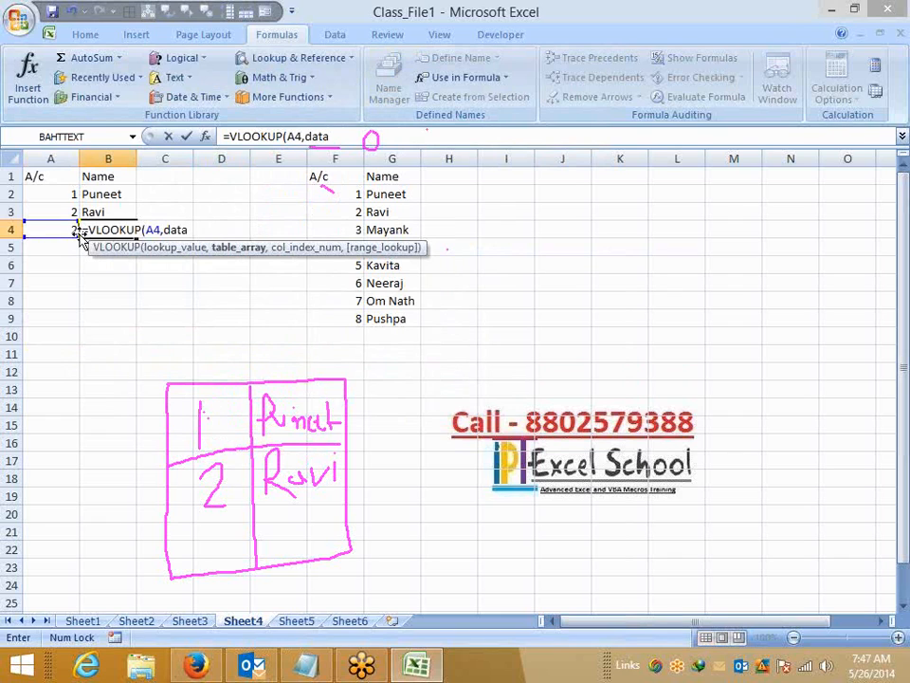
text(,2,)
key(Return)
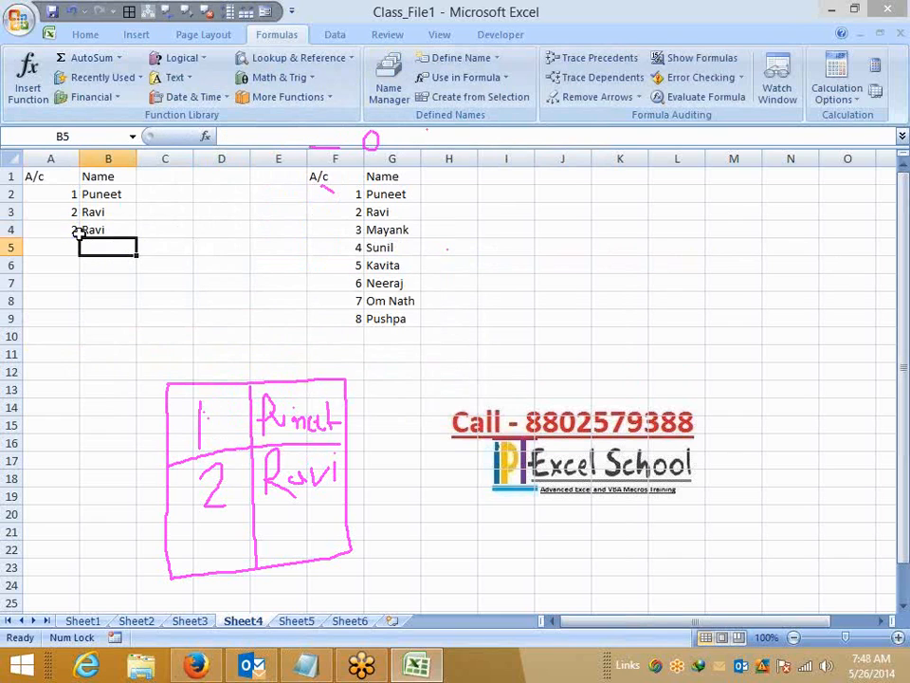
Select B4 and check in the Name Manager which array constant the name data in its formula refers to
click(82, 234)
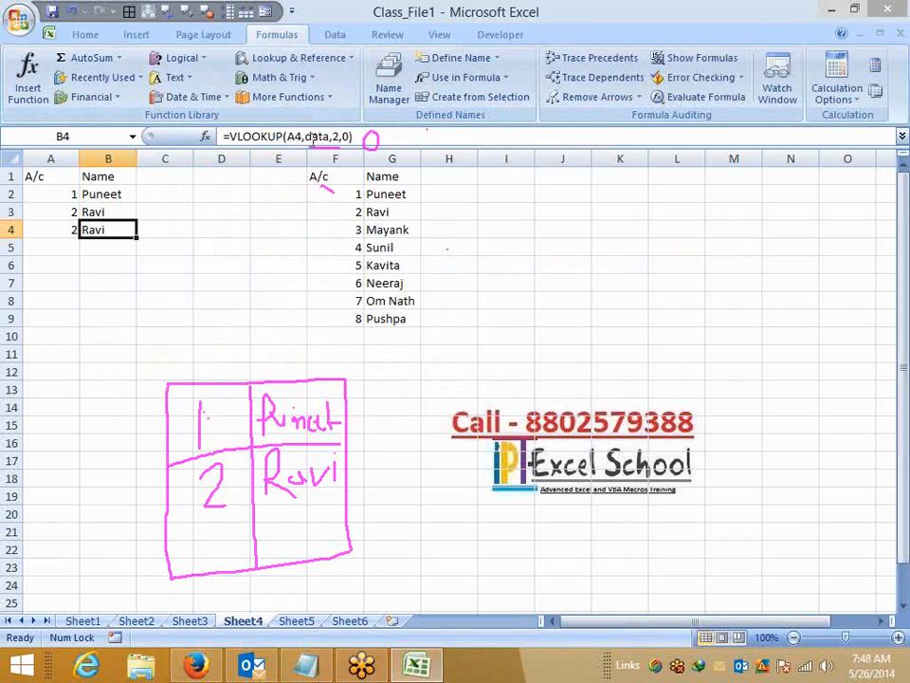
click(389, 87)
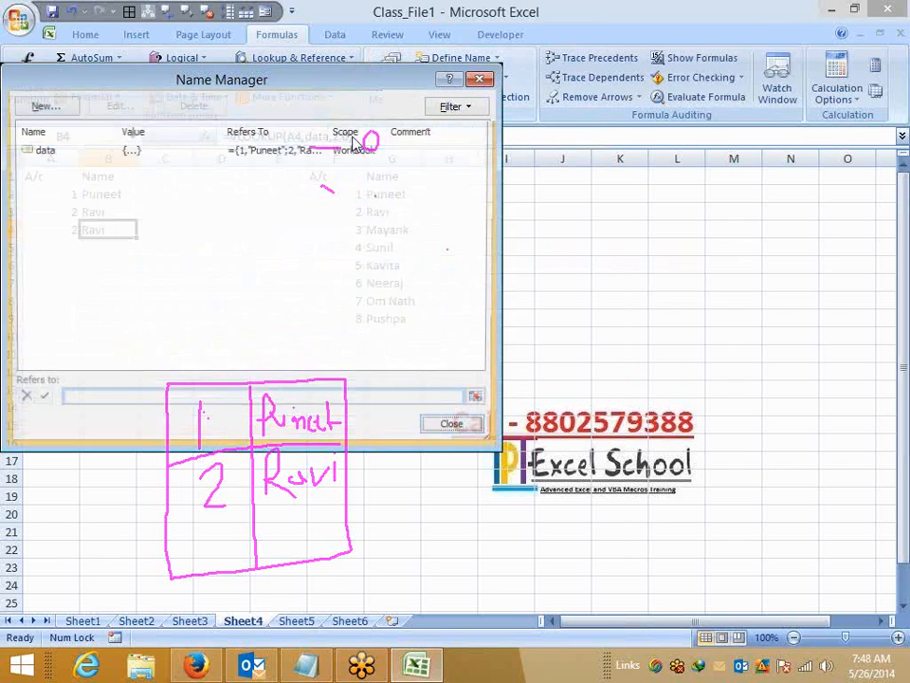
click(131, 152)
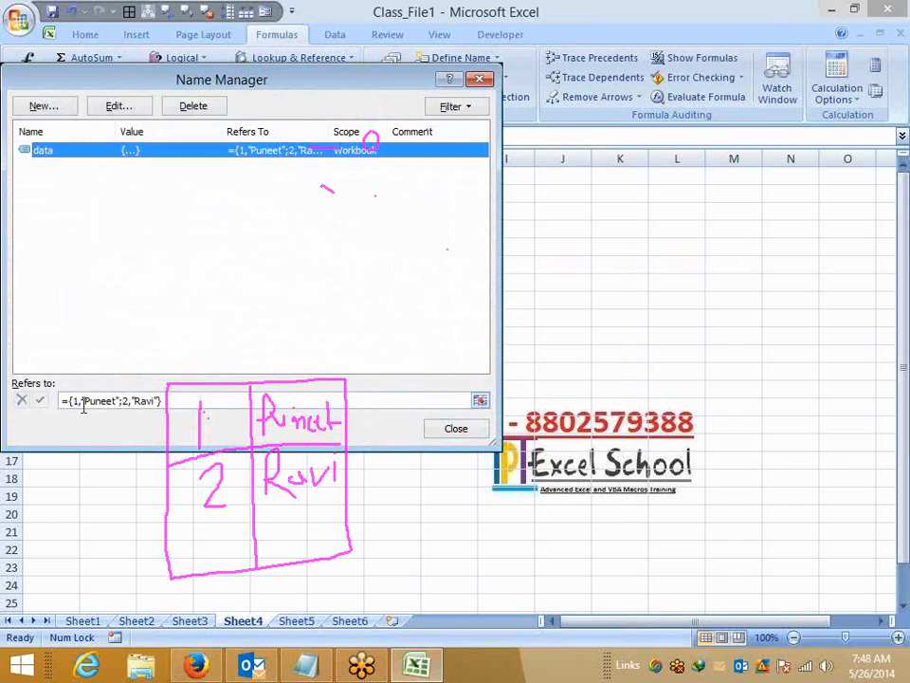
click(464, 437)
double_click(314, 137)
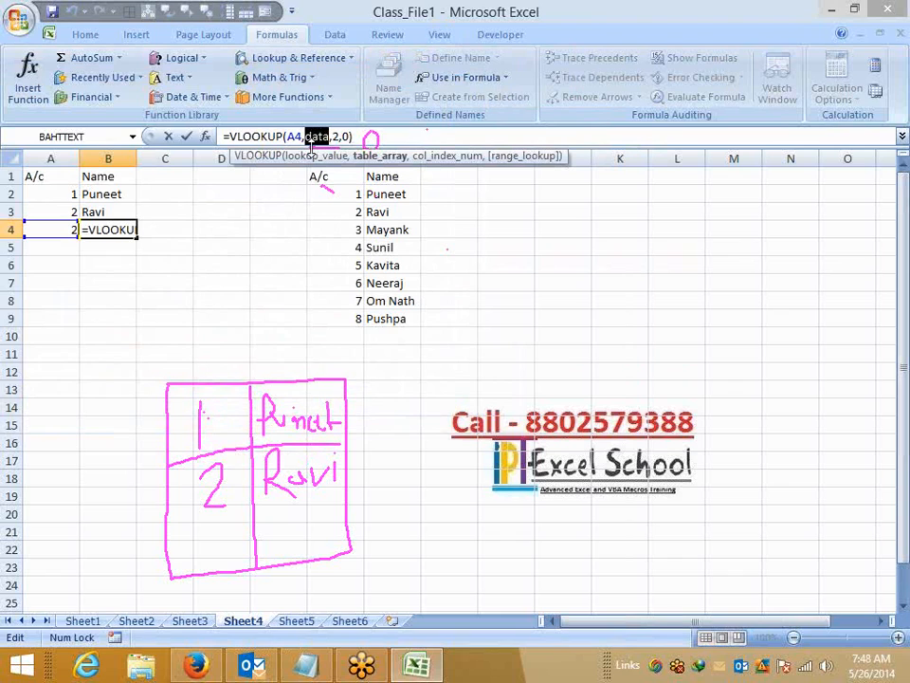
click(312, 233)
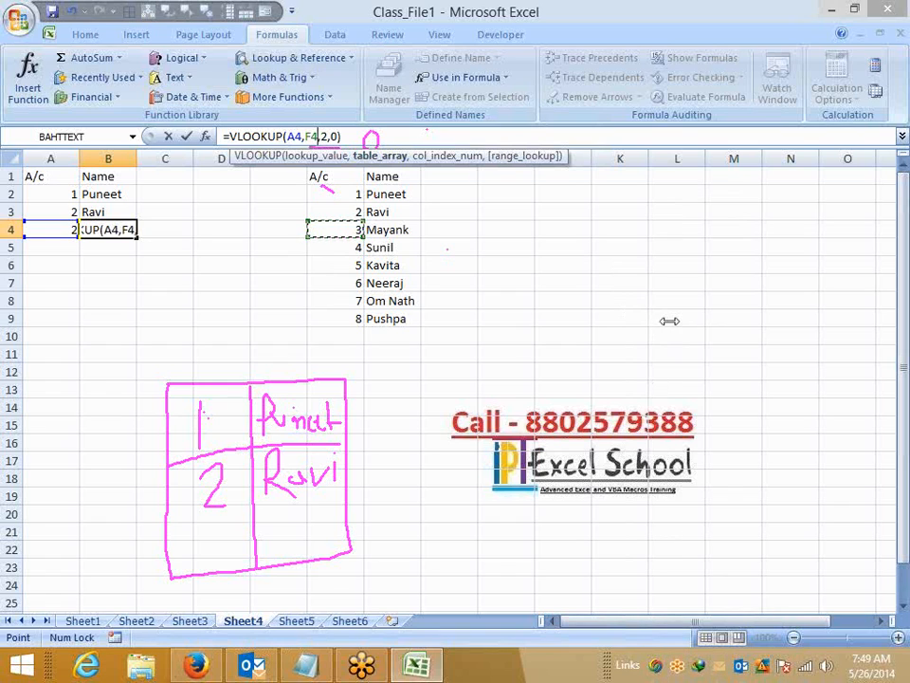
key(Return)
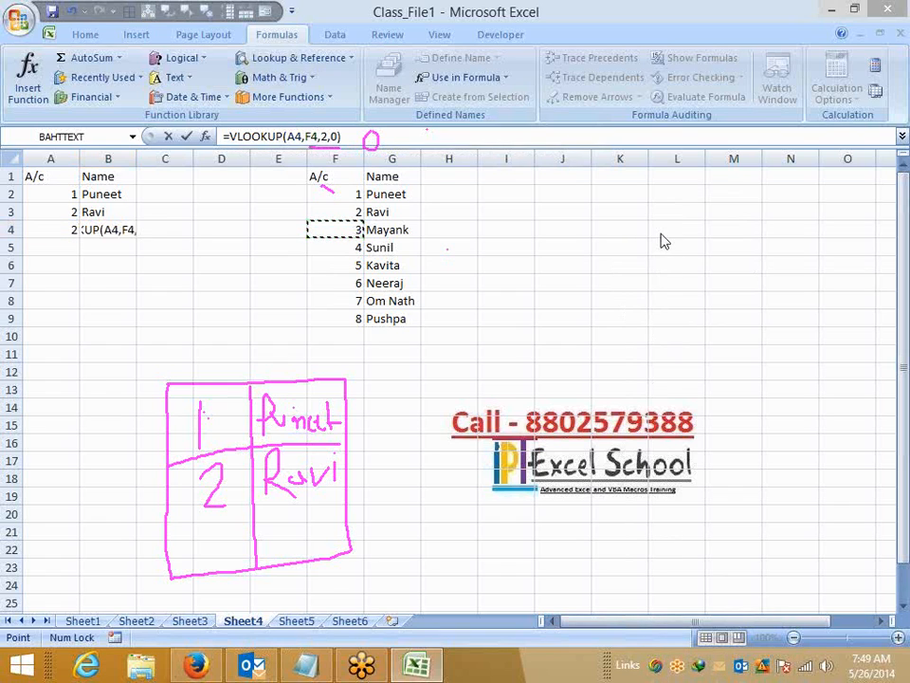
click(686, 366)
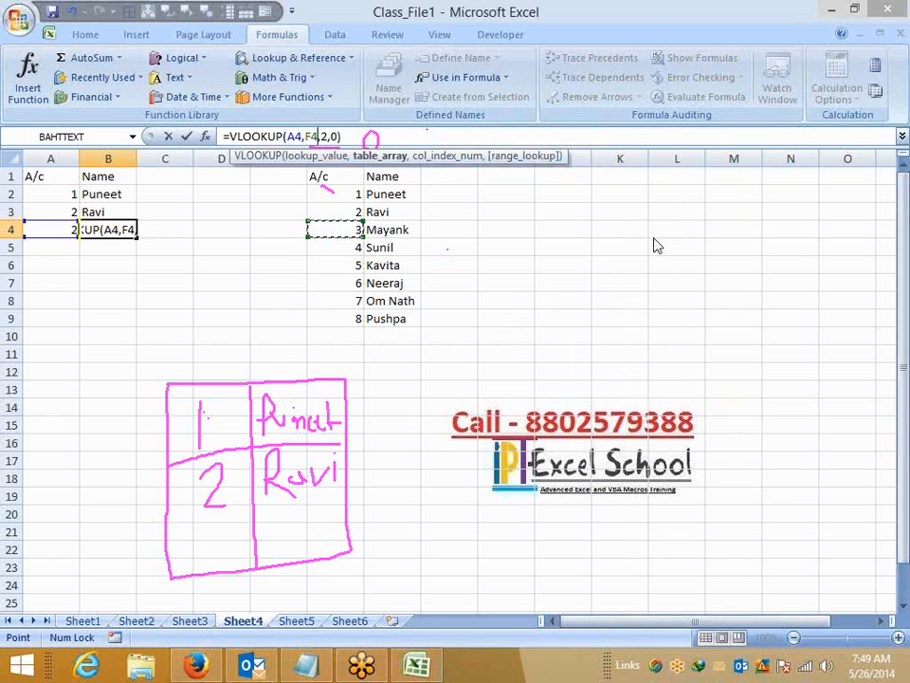
key(Escape)
click(294, 372)
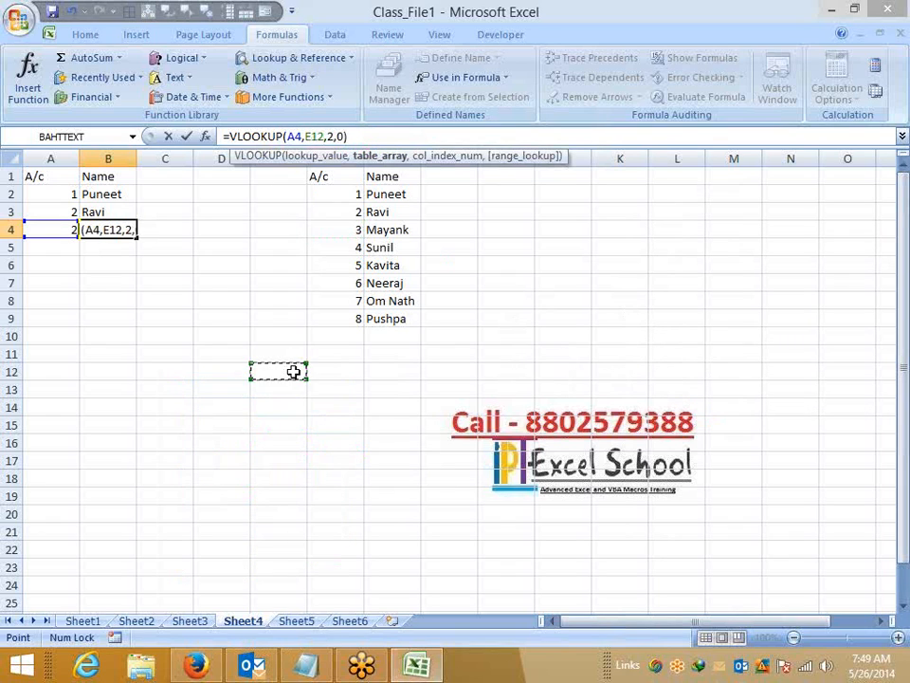
key(Escape)
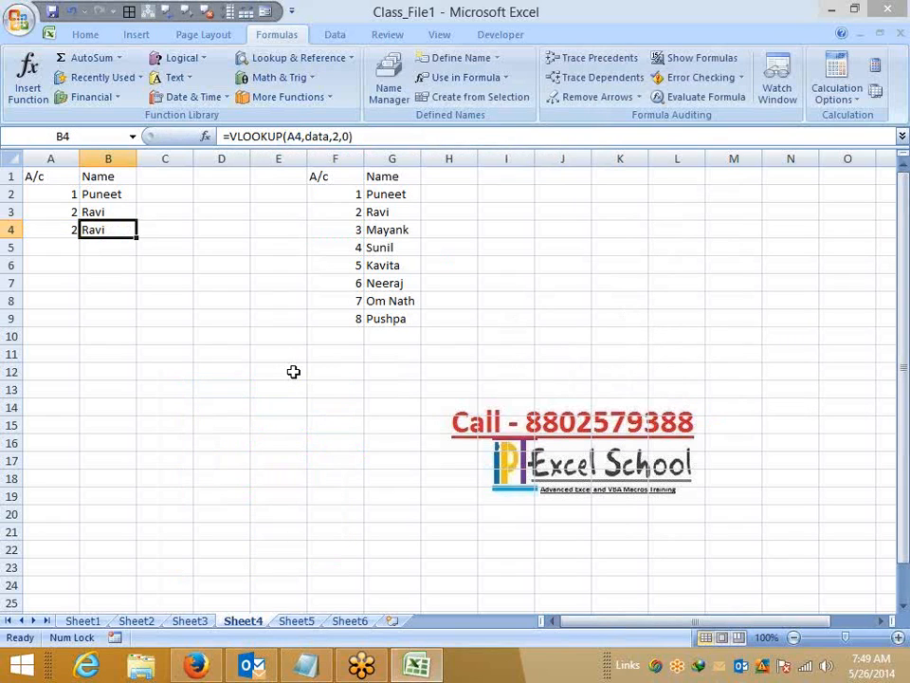
double_click(316, 136)
key(Escape)
click(433, 59)
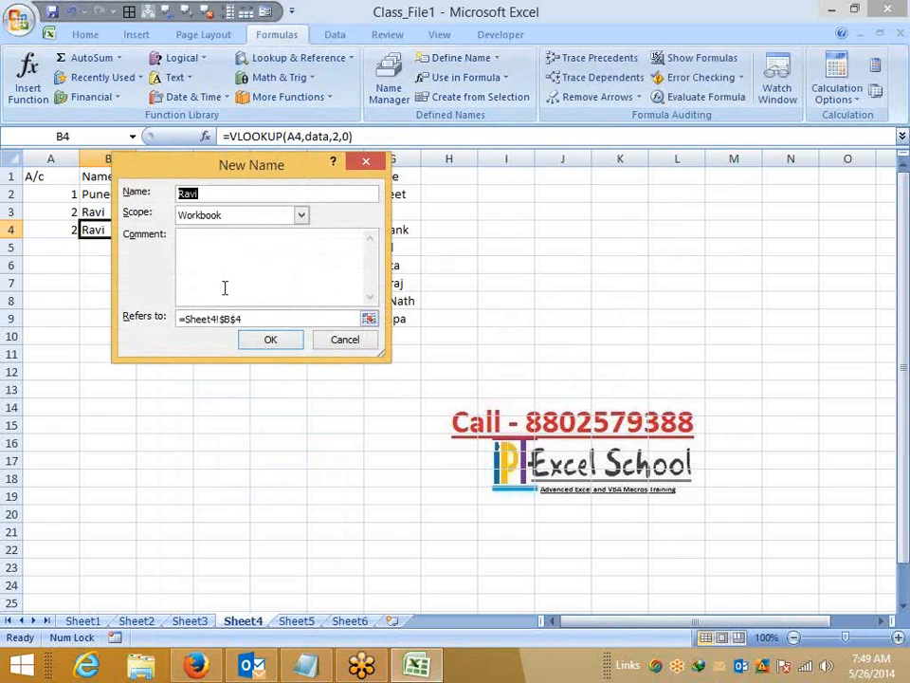
key(Escape)
Examine the full reference of the defined name data in the Name Manager once more
click(389, 85)
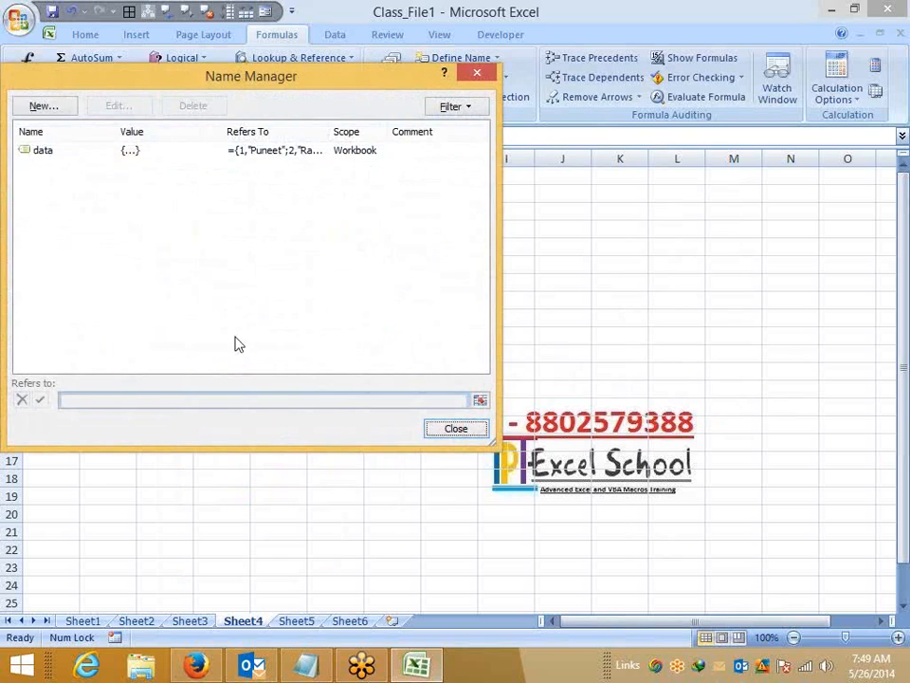
click(165, 153)
click(176, 405)
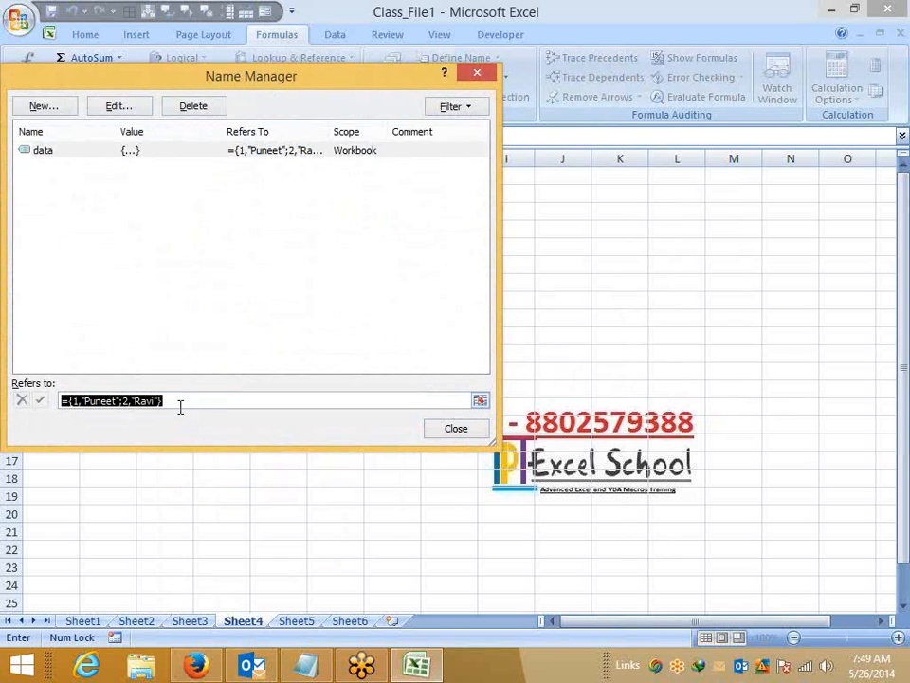
click(441, 429)
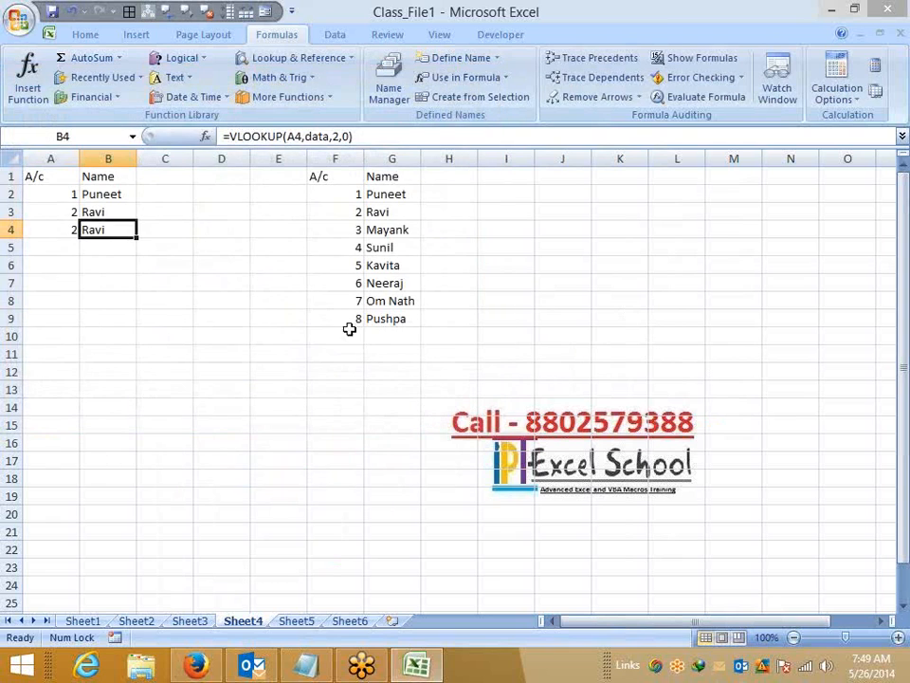
Copy the A/c and Name table in F1:G9 and open Microsoft Office Word 2007
drag(332, 173, 392, 315)
key(ctrl+c)
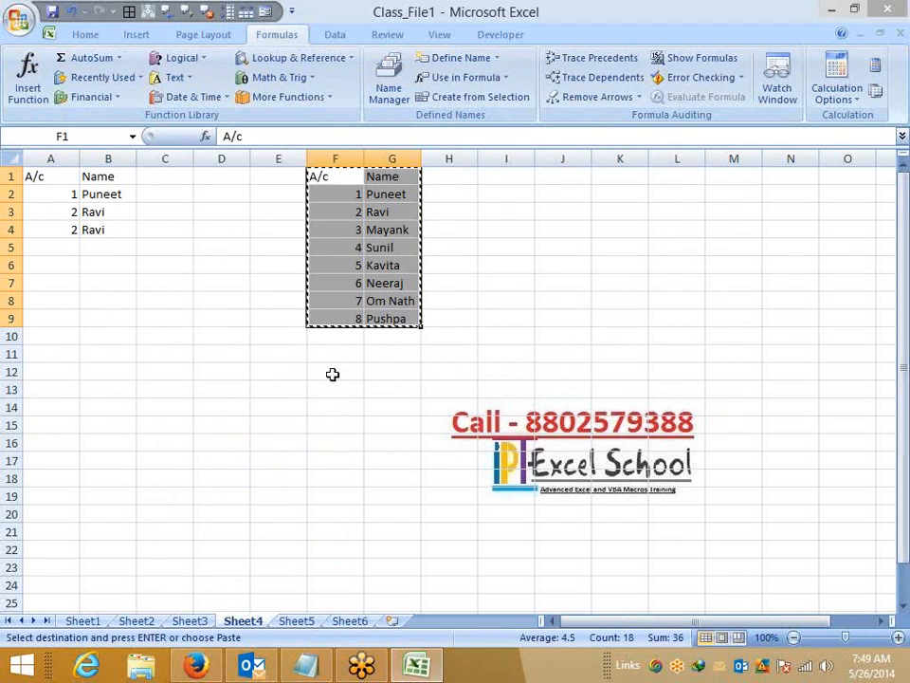
key(super)
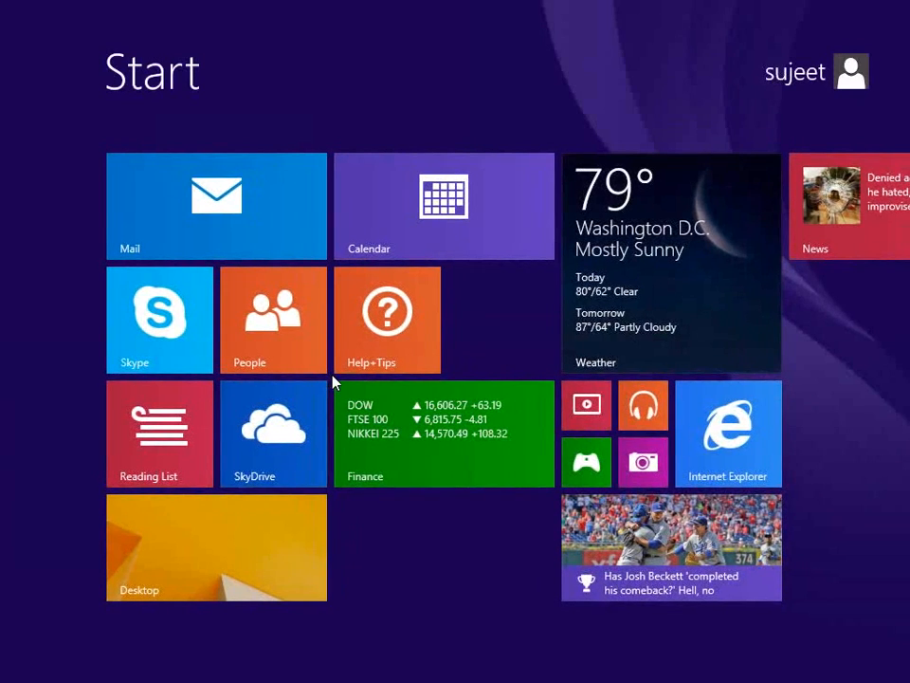
text(win)
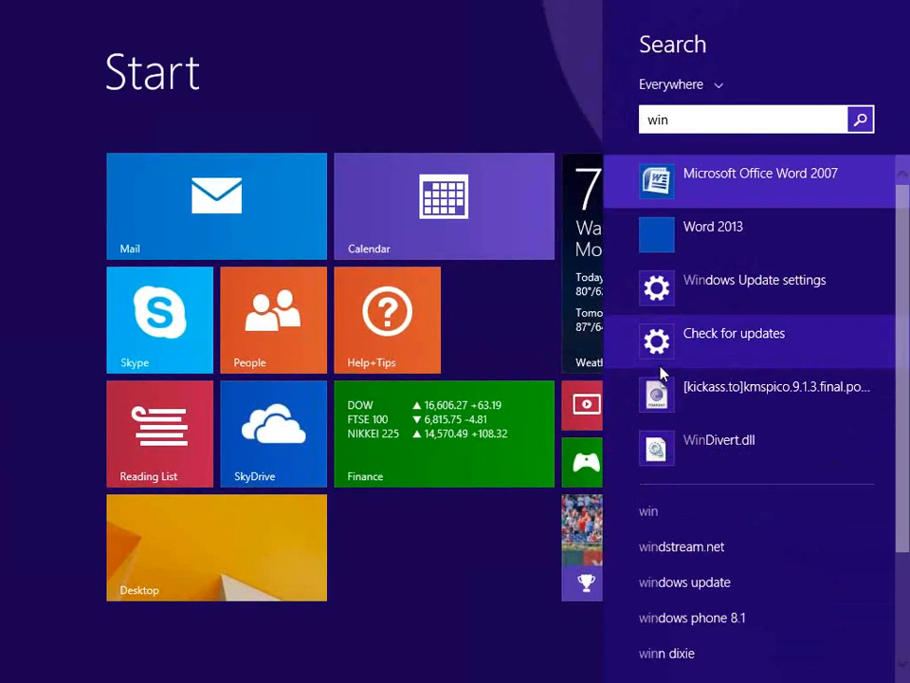
click(697, 195)
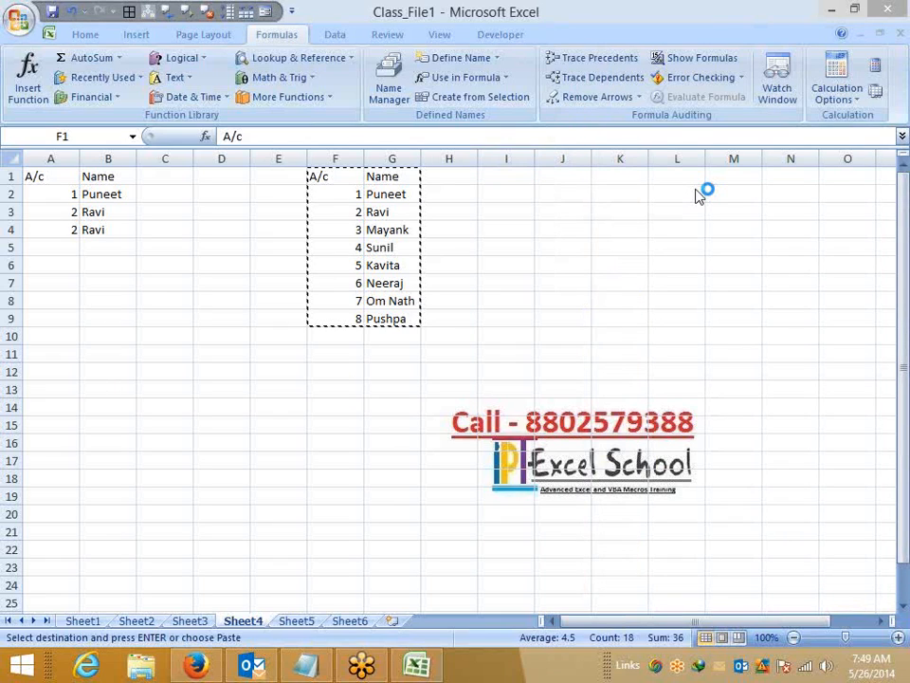
Paste the copied table into the blank document as Unformatted Unicode Text
click(25, 95)
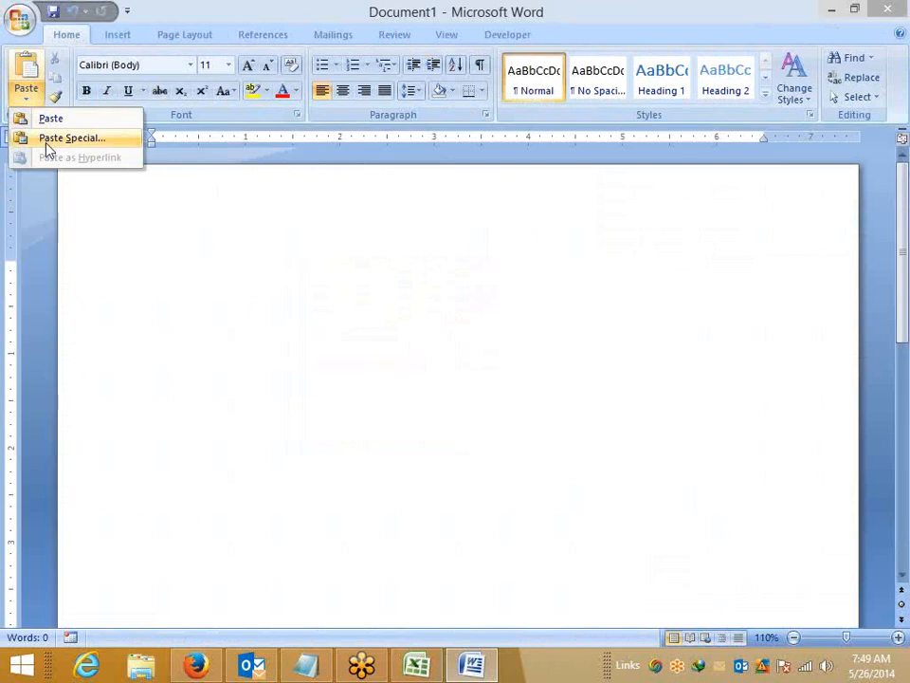
click(55, 138)
click(331, 324)
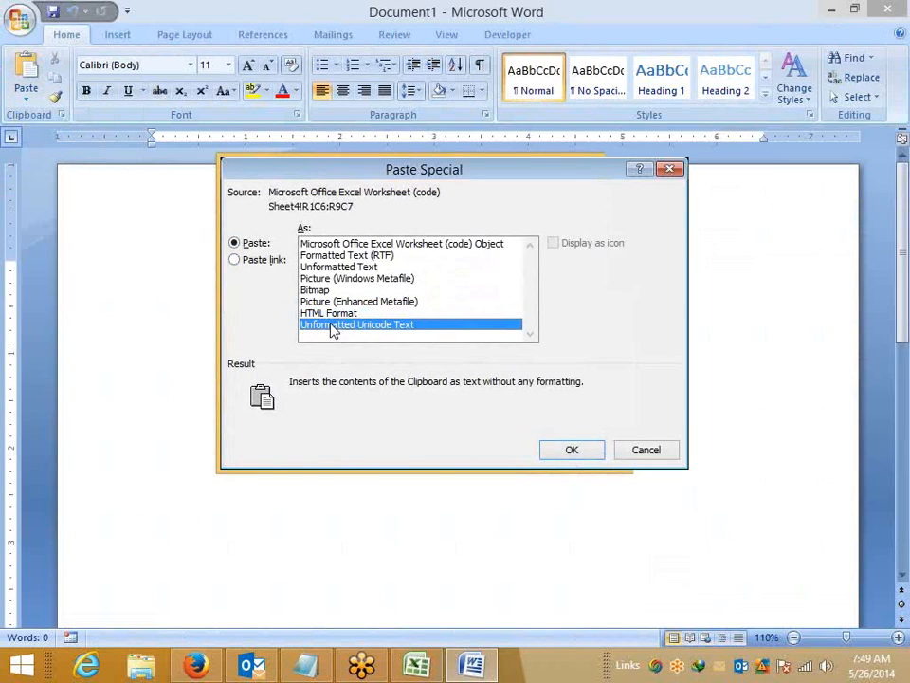
click(574, 455)
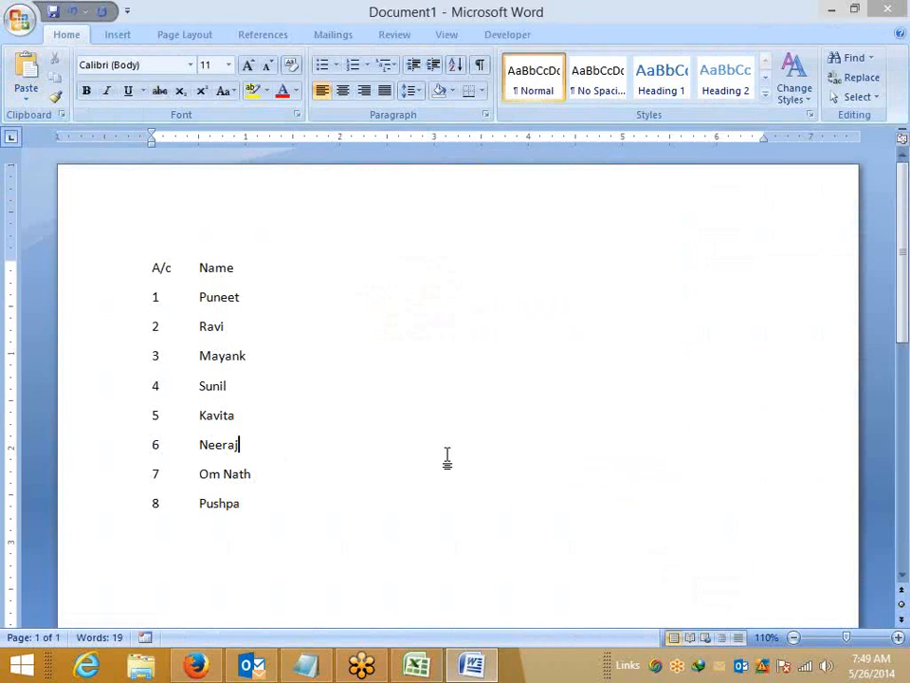
Replace every tab character (^t) in the whole pasted list with a semicolon
double_click(192, 268)
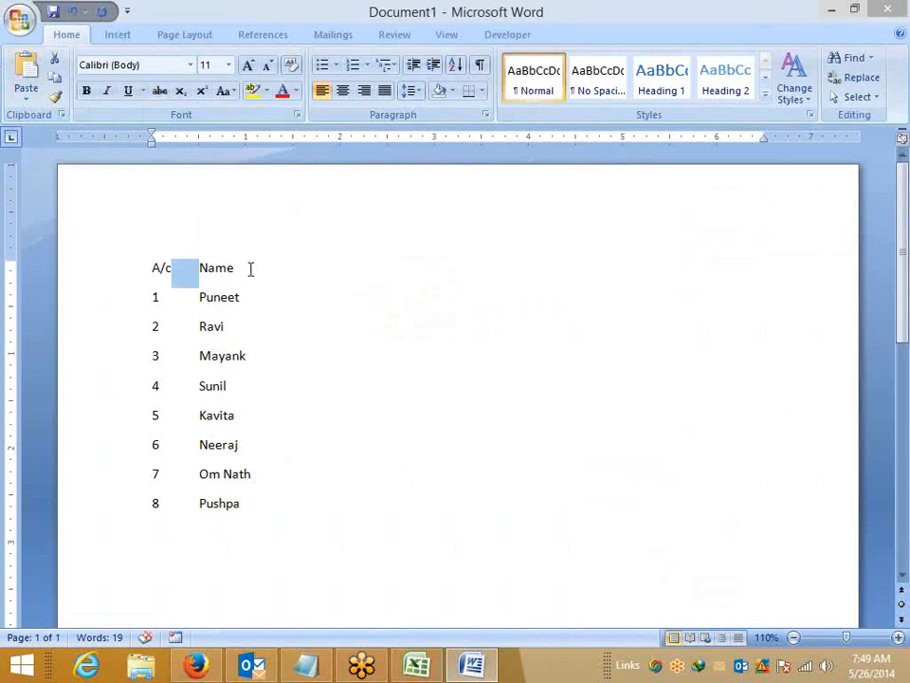
click(238, 269)
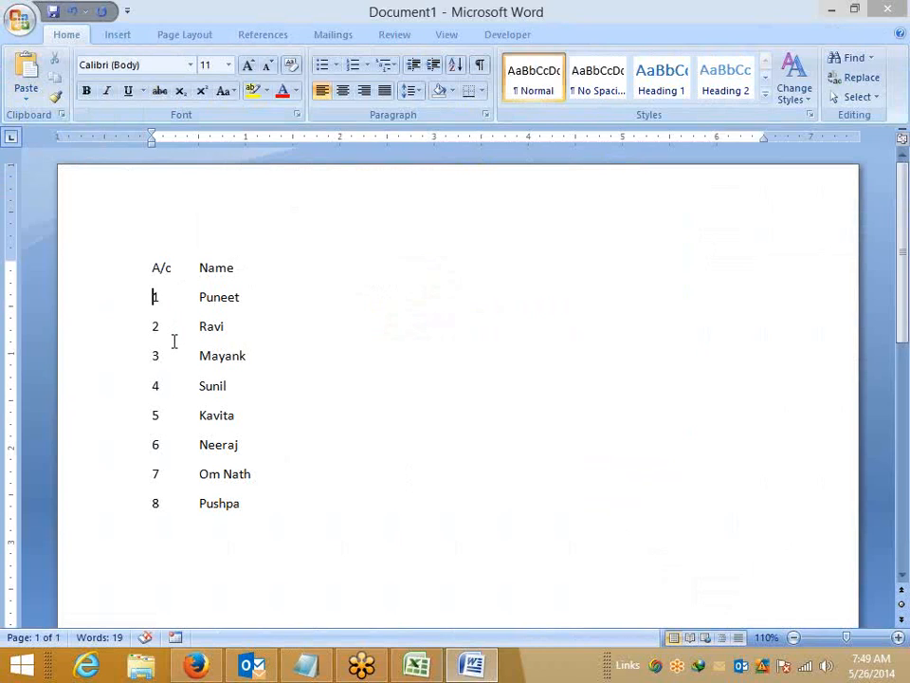
key(ctrl+a)
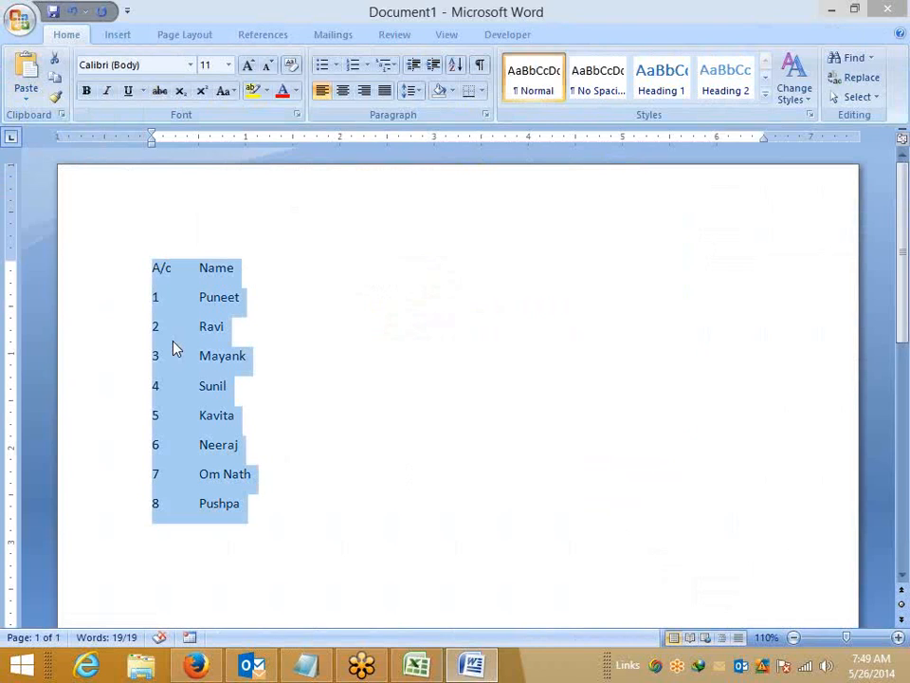
key(ctrl+h)
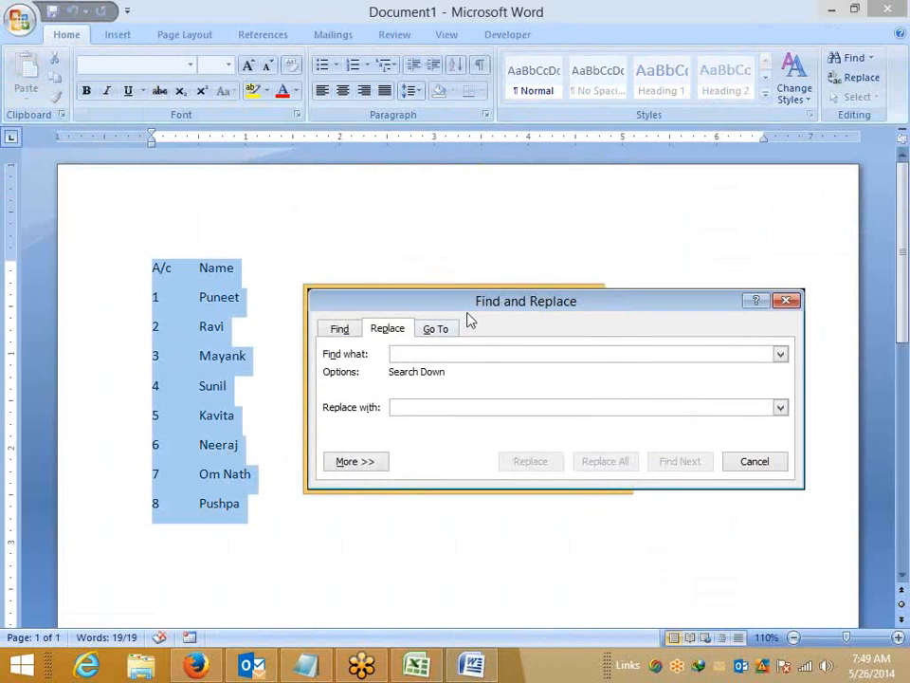
drag(459, 302, 411, 204)
click(323, 370)
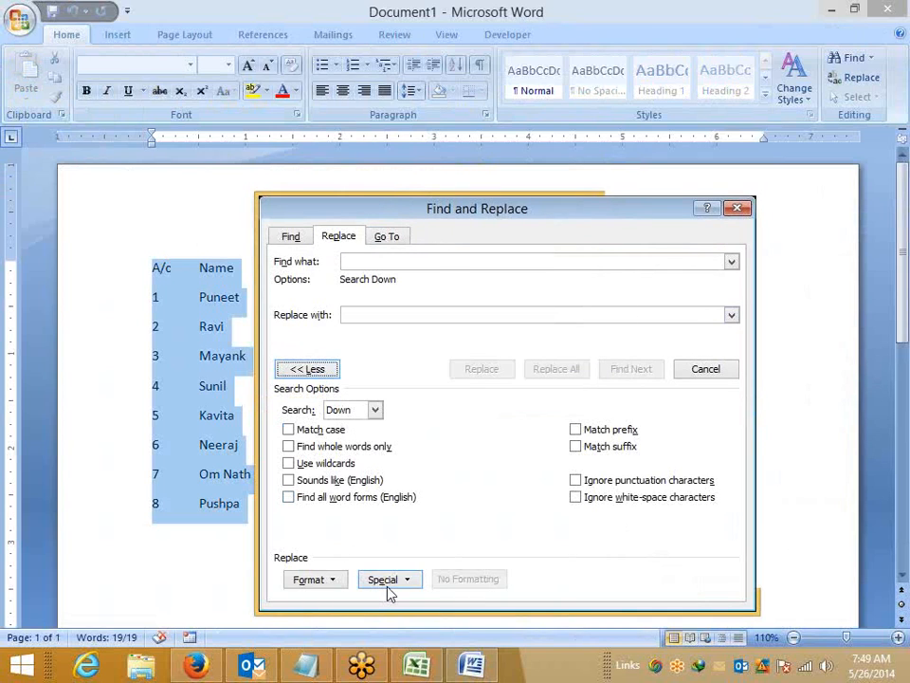
click(389, 589)
click(392, 149)
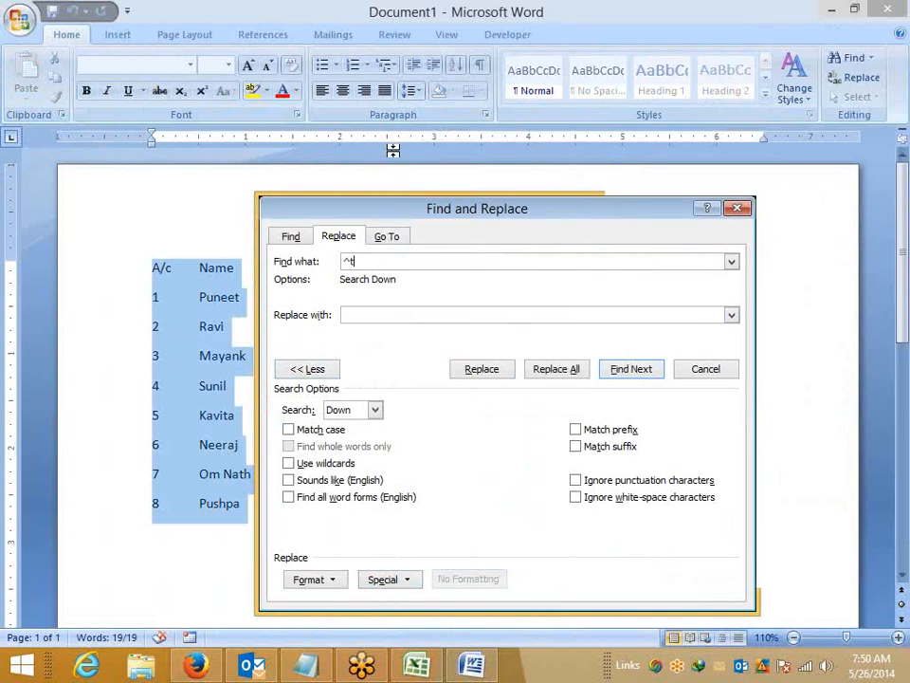
click(384, 319)
text(;)
click(555, 376)
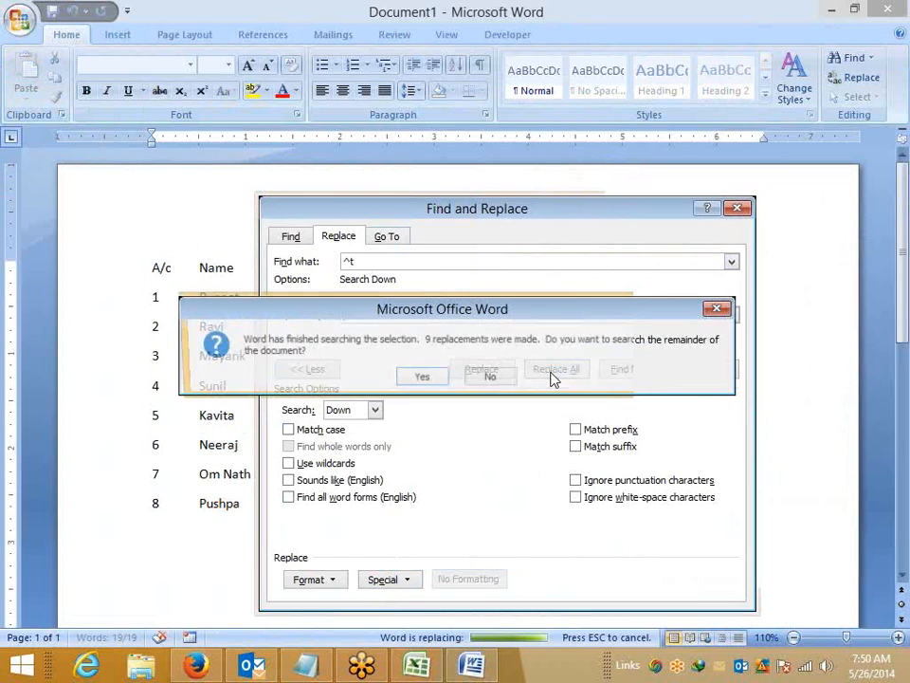
click(446, 380)
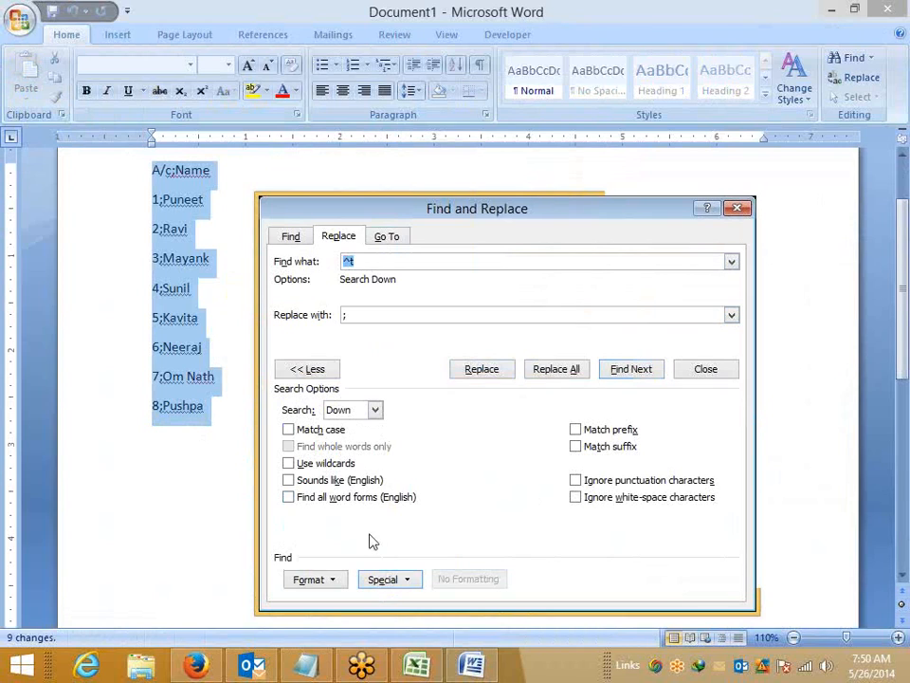
Replace every semicolon in the list with a comma, including the remainder of the document
click(384, 578)
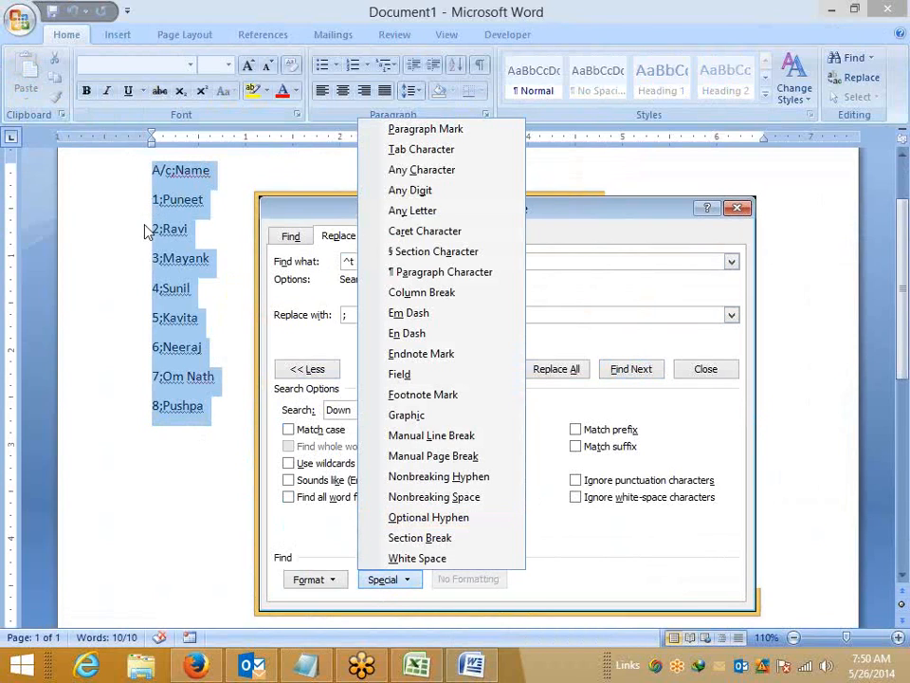
click(379, 129)
click(375, 318)
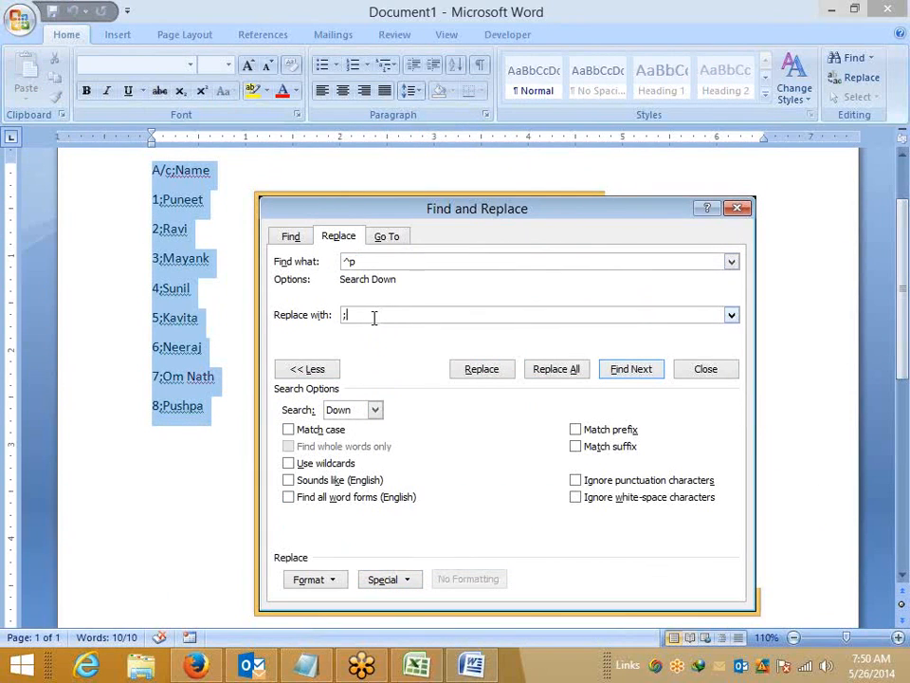
key(BackSpace)
text(,)
drag(364, 264, 322, 270)
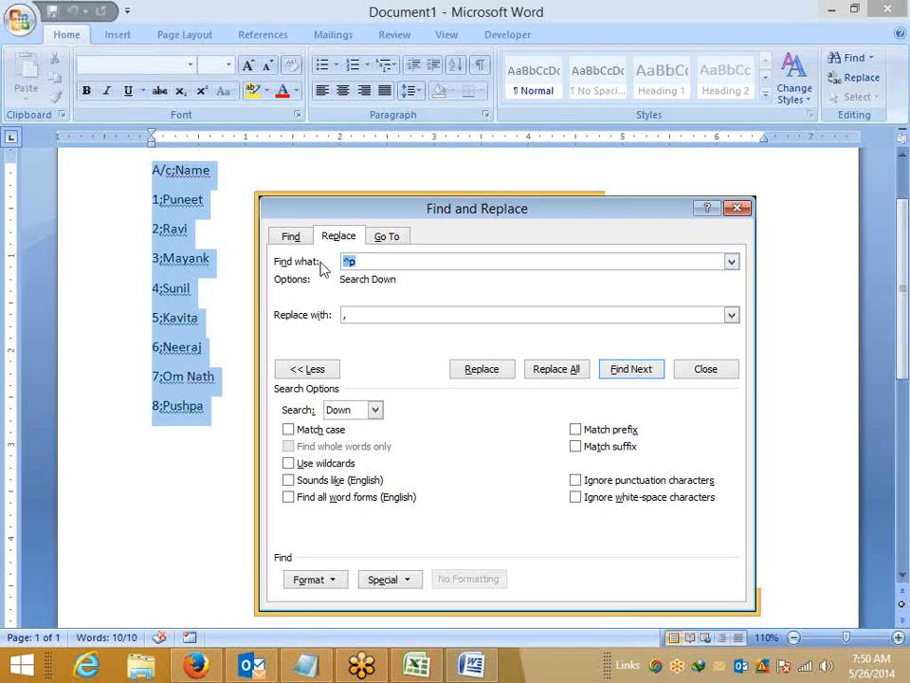
text(;)
click(553, 370)
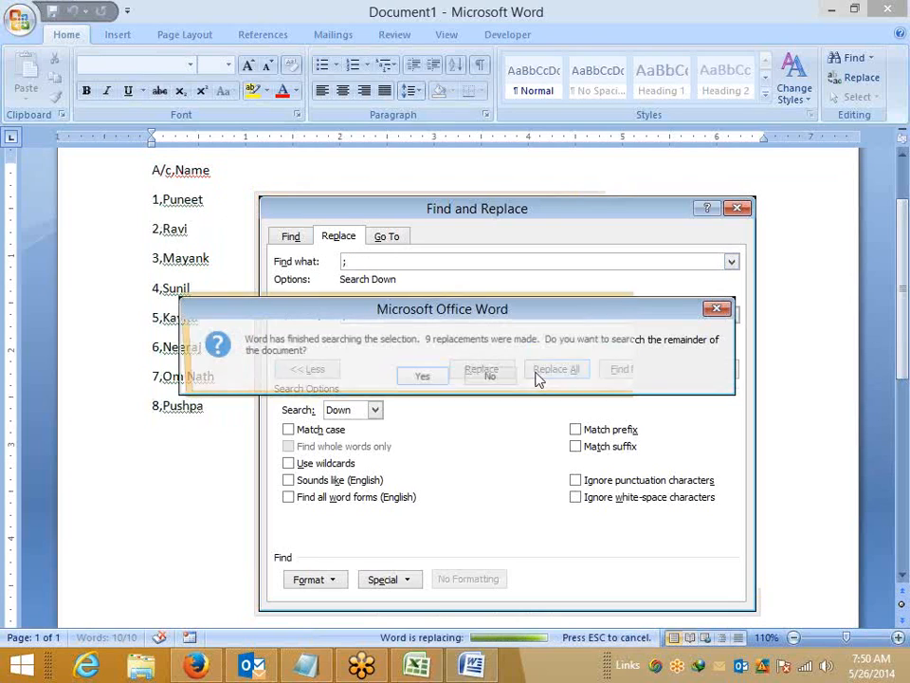
click(423, 377)
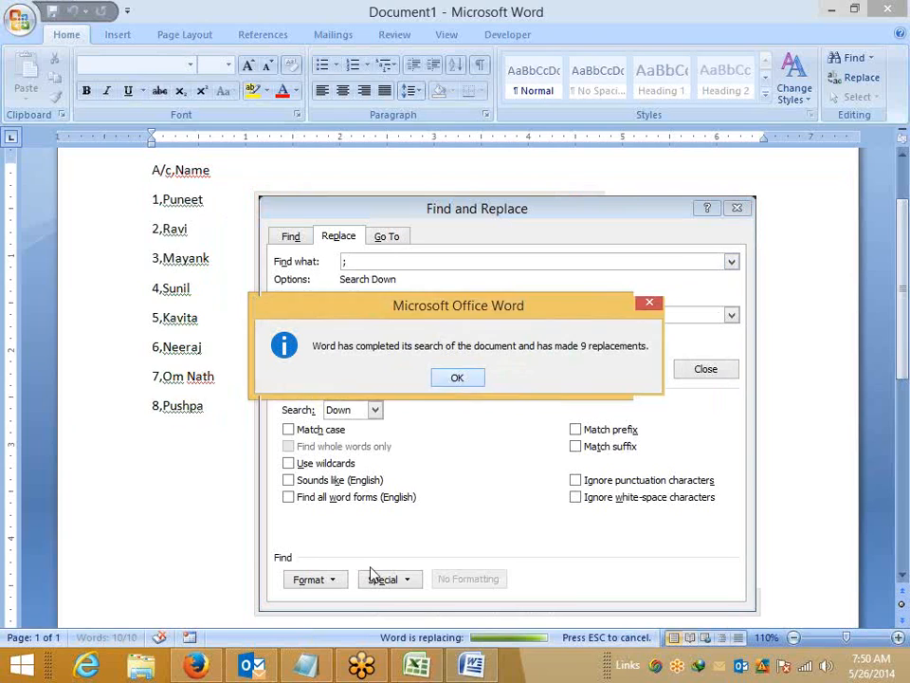
key(Return)
Replace every paragraph mark (^p) in the selected list with a semicolon
click(384, 579)
click(397, 130)
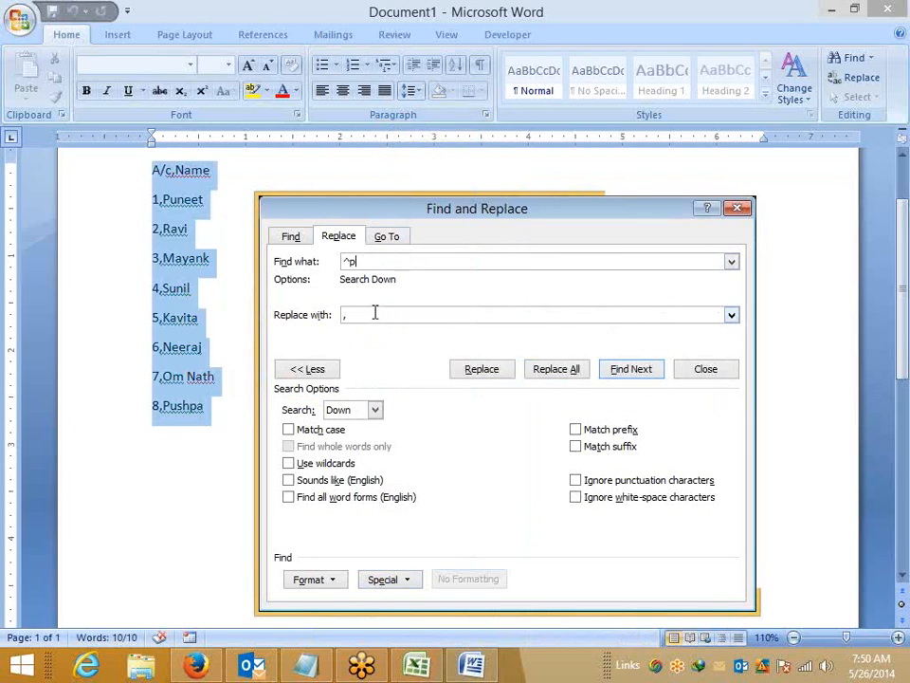
click(374, 313)
text(;)
click(550, 380)
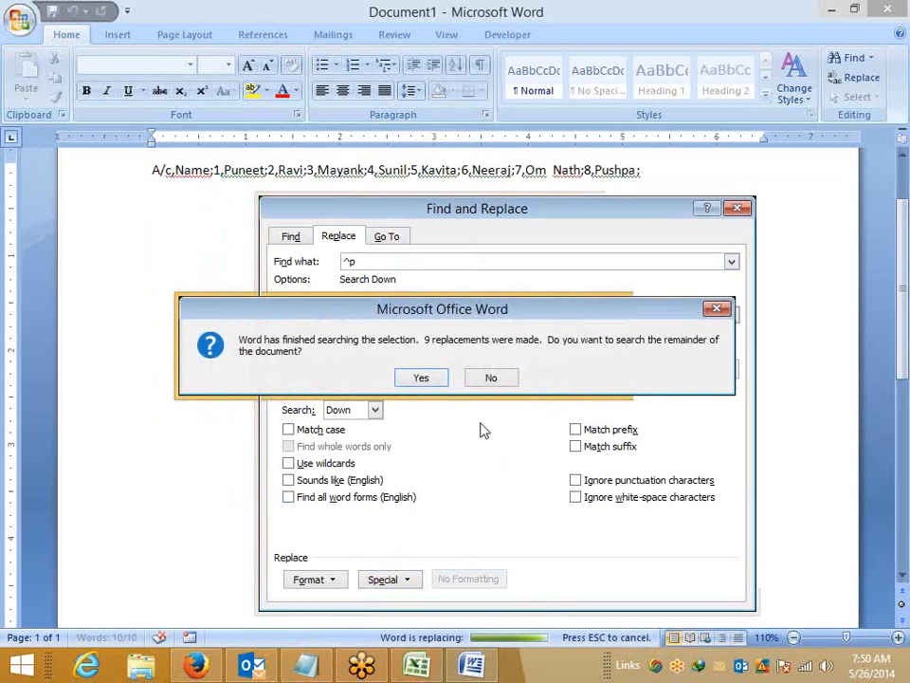
Continue the paragraph-mark replacement through the remainder of the document and close Find and Replace
click(433, 379)
drag(433, 216, 296, 222)
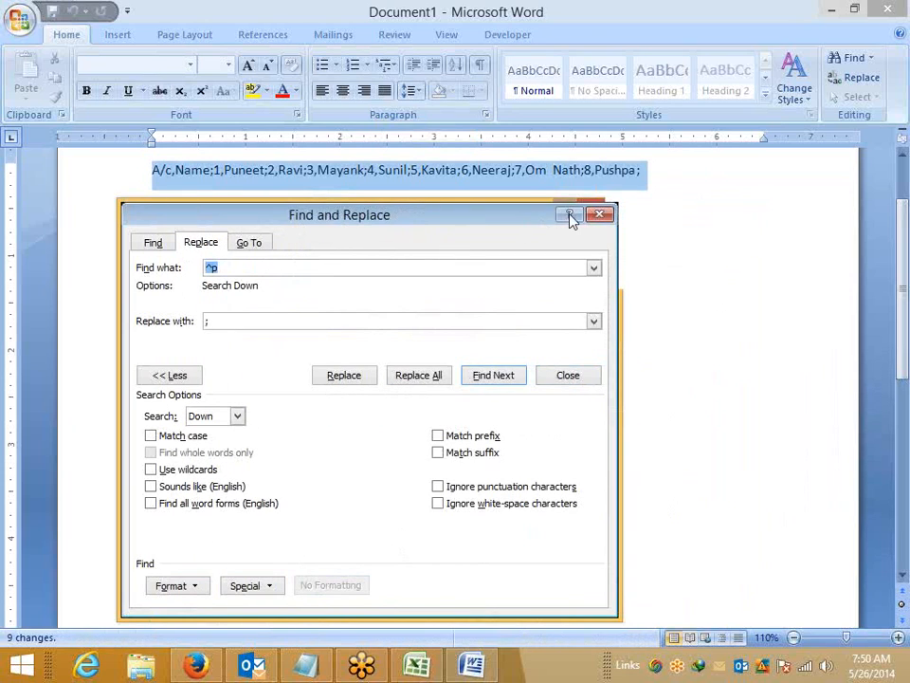
click(599, 216)
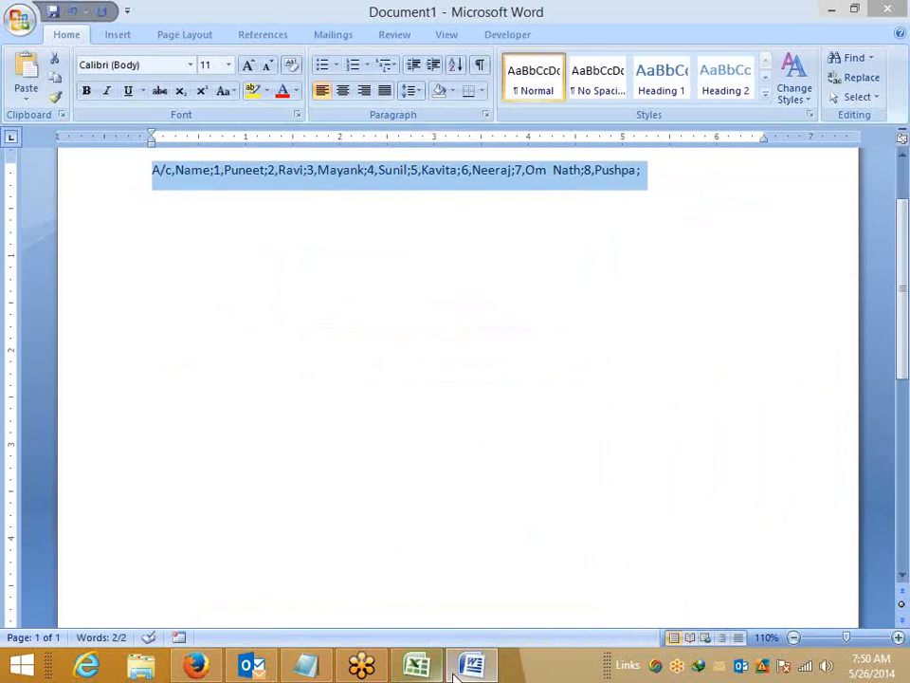
Switch to Excel and paste the converted one-line list into cell C12 of Sheet4
click(417, 666)
click(186, 370)
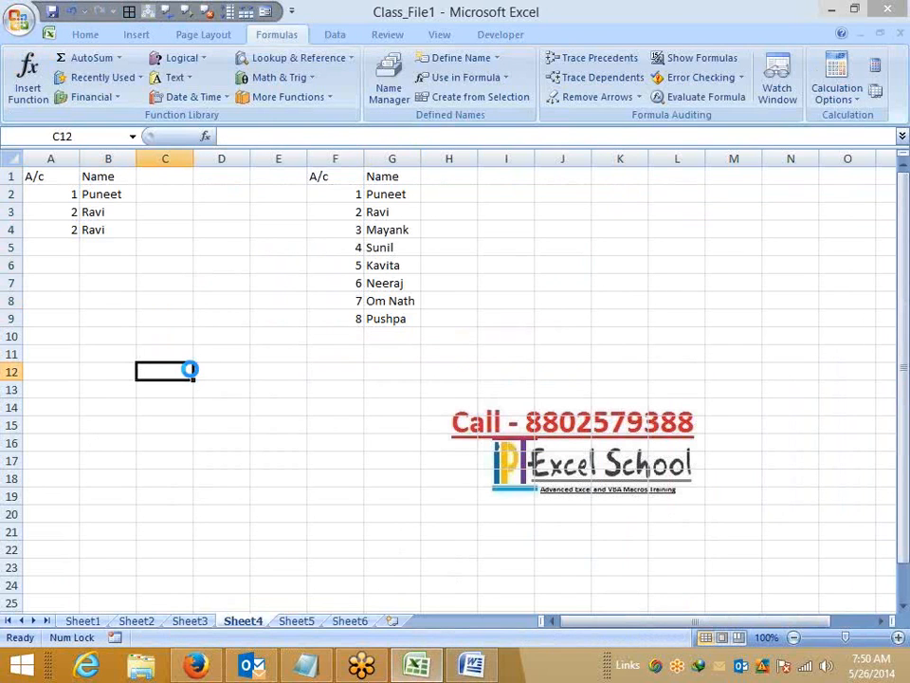
text(A/c,Name;1,Puneet;2,Ravi;3,Mayank;4,Sunil;5,Kavita;6,Neeraj;7,Om Nath;8,Pushpa;)
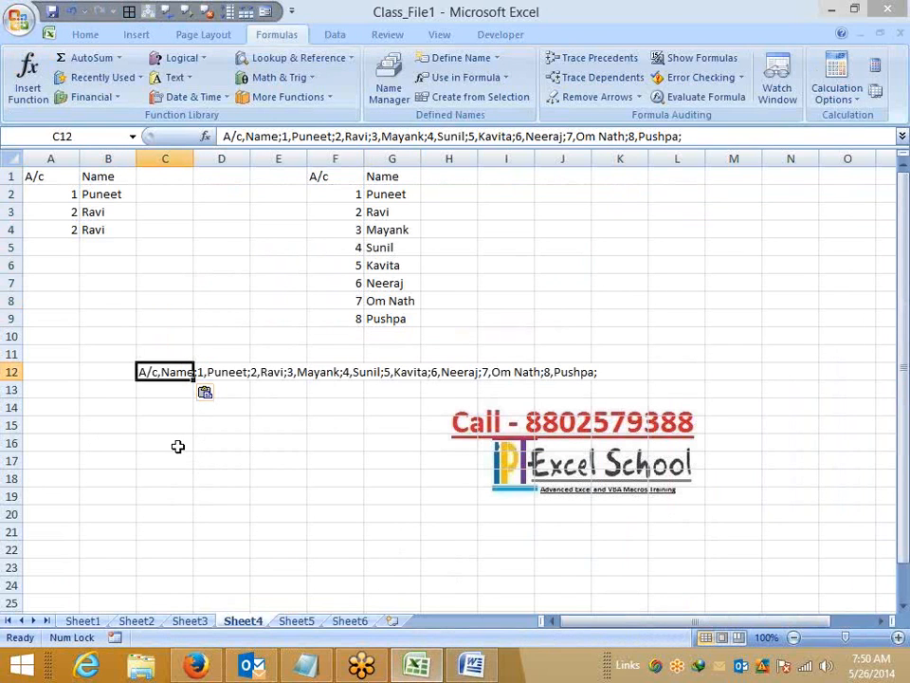
click(177, 446)
Remove the header text "A/c,Name;" from the start of the list in C12
click(190, 372)
click(281, 136)
drag(281, 136, 157, 137)
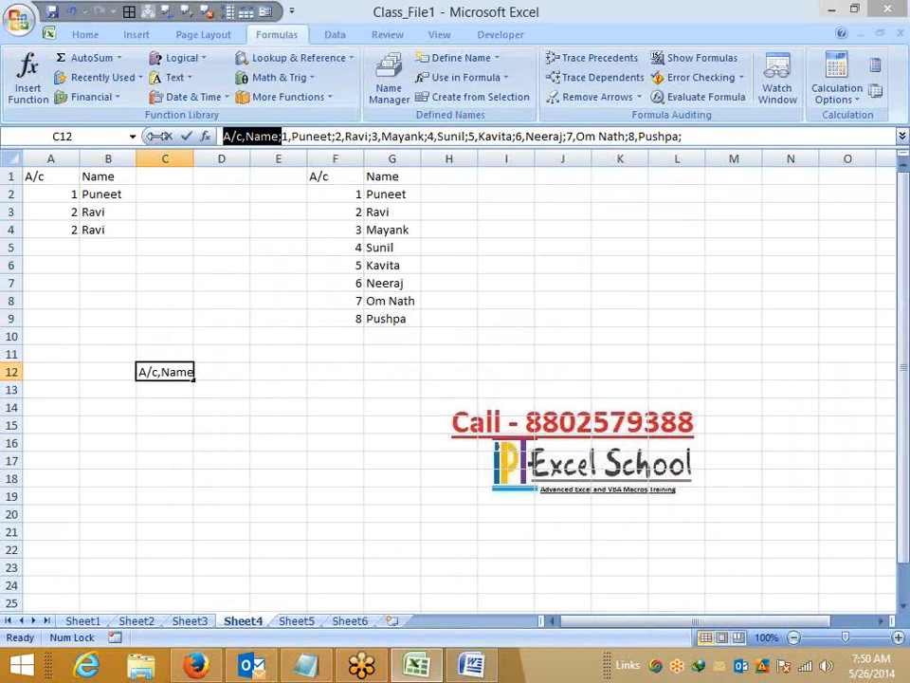
key(Delete)
key(Return)
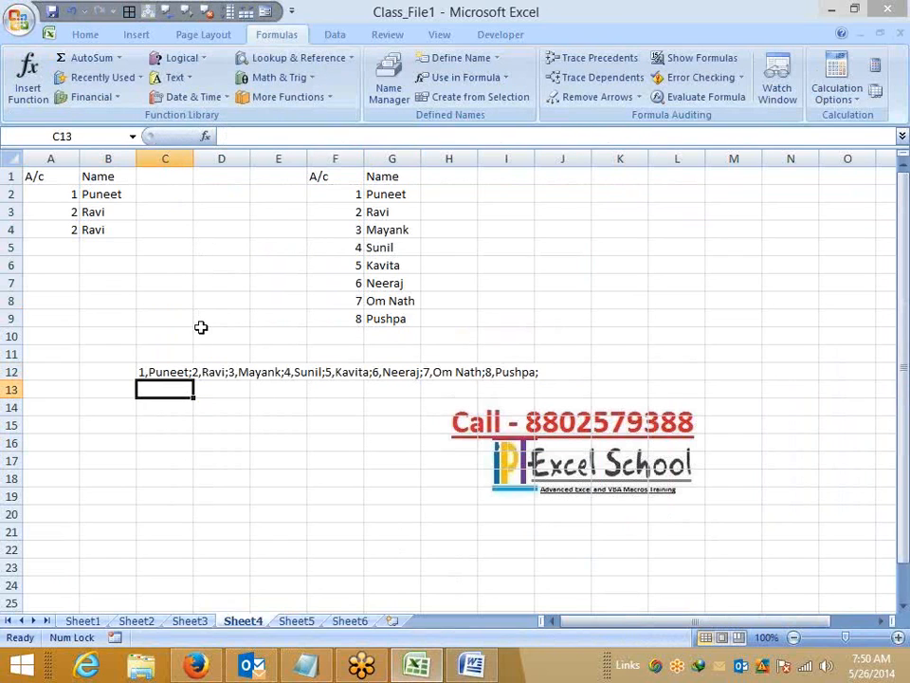
Replace every comma in C12:C13 with a comma followed by a double quote (,")
drag(143, 372, 144, 402)
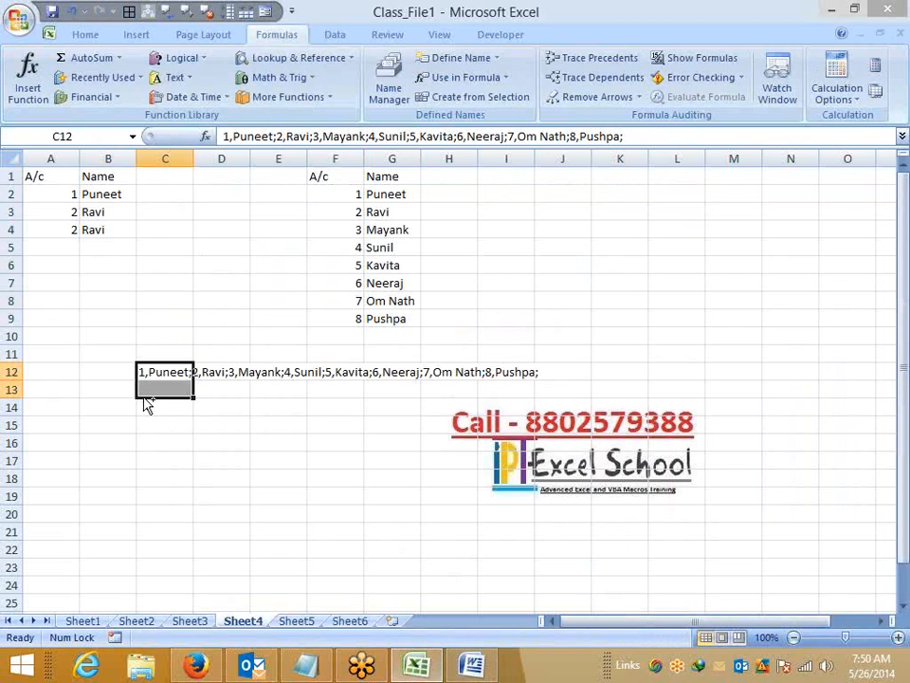
key(ctrl+h)
drag(189, 200, 260, 437)
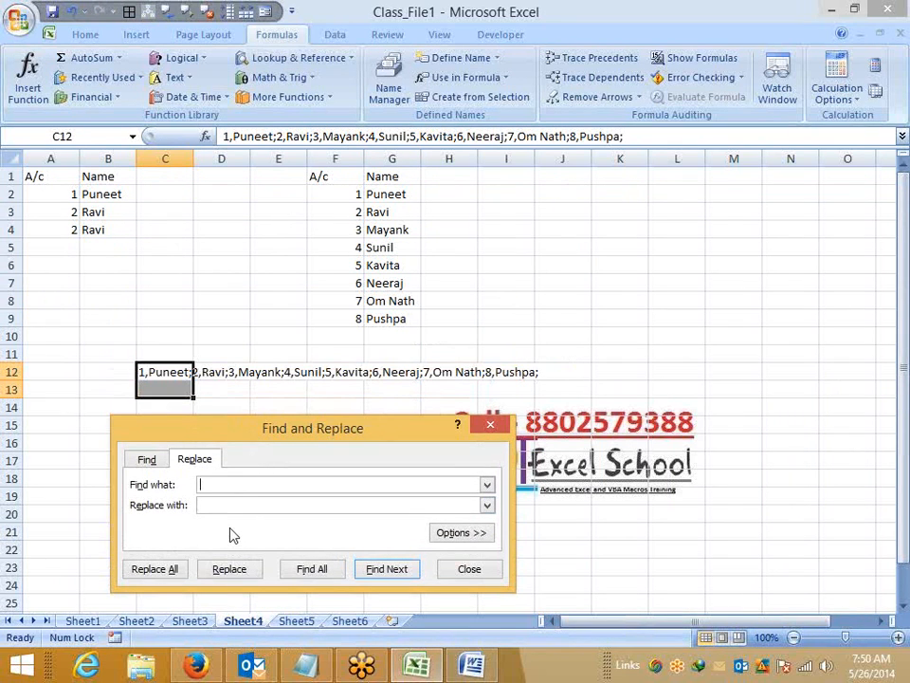
text(,)
click(230, 505)
text(,")
click(150, 570)
click(459, 379)
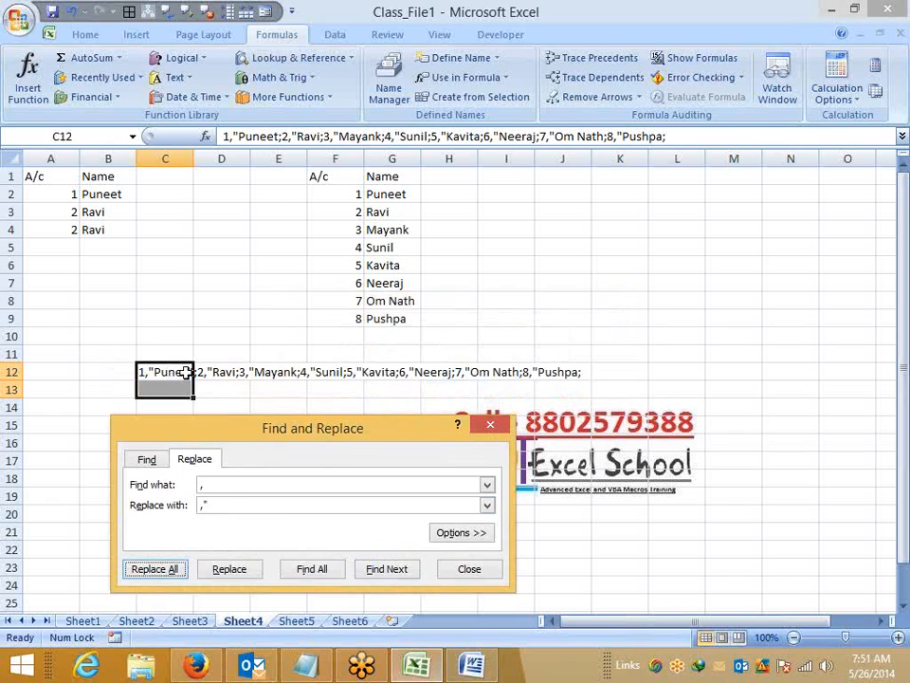
Replace every semicolon in C12:C13 with a double quote and semicolon (";), and close Find and Replace
double_click(215, 485)
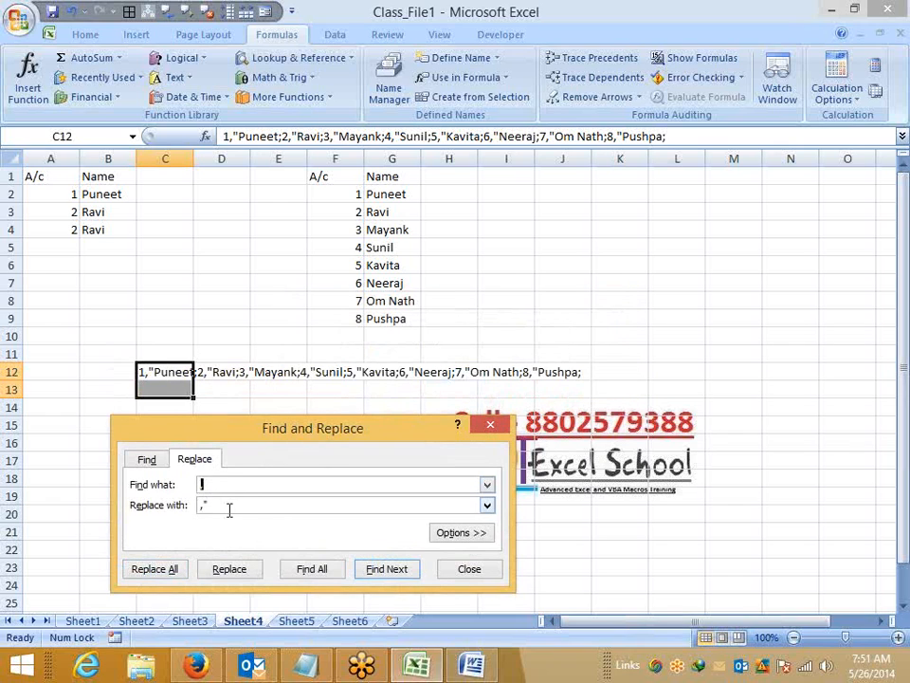
text(;)
double_click(202, 506)
text(",)
click(164, 569)
click(474, 378)
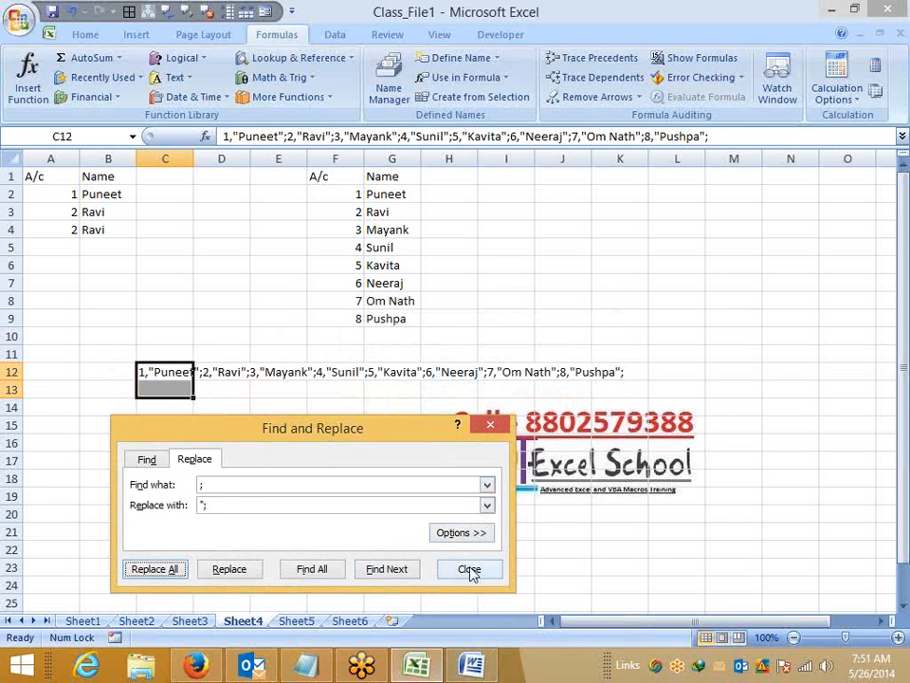
click(469, 570)
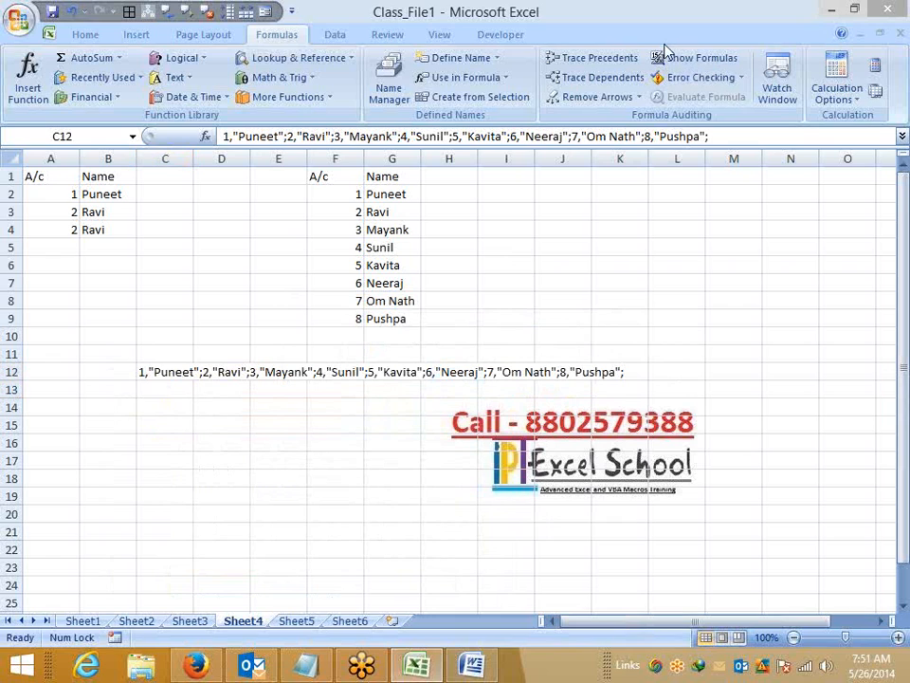
Copy the C12 list text without its trailing semicolon, leaving the cell itself unedited
click(719, 134)
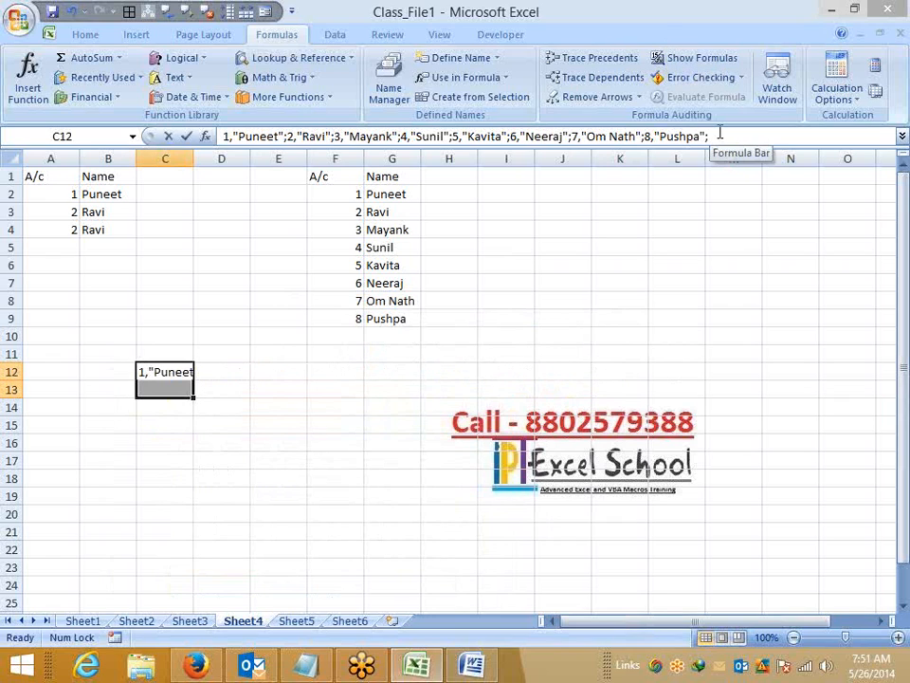
key(BackSpace)
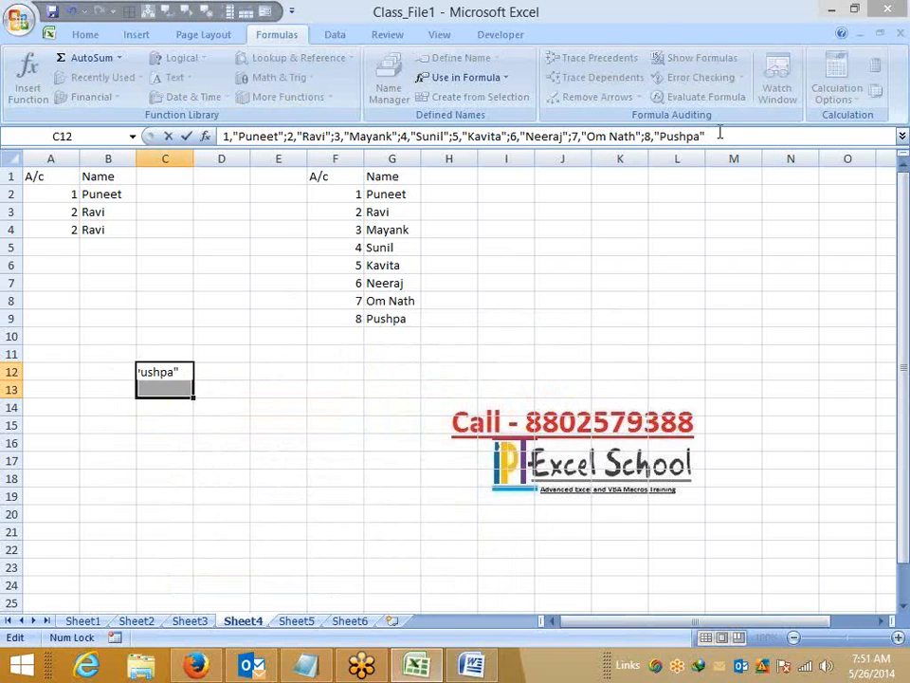
drag(719, 134, 193, 141)
key(ctrl+c)
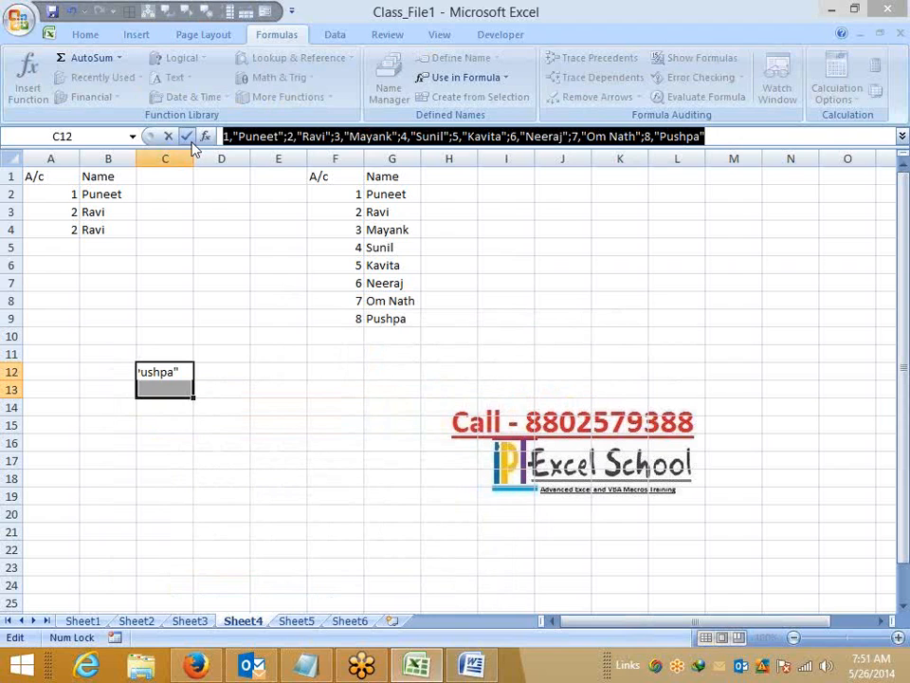
key(Escape)
Replace the array contents of the defined name data with the copied list, keeping the braces and removing the duplicate closing quote
click(245, 259)
click(389, 85)
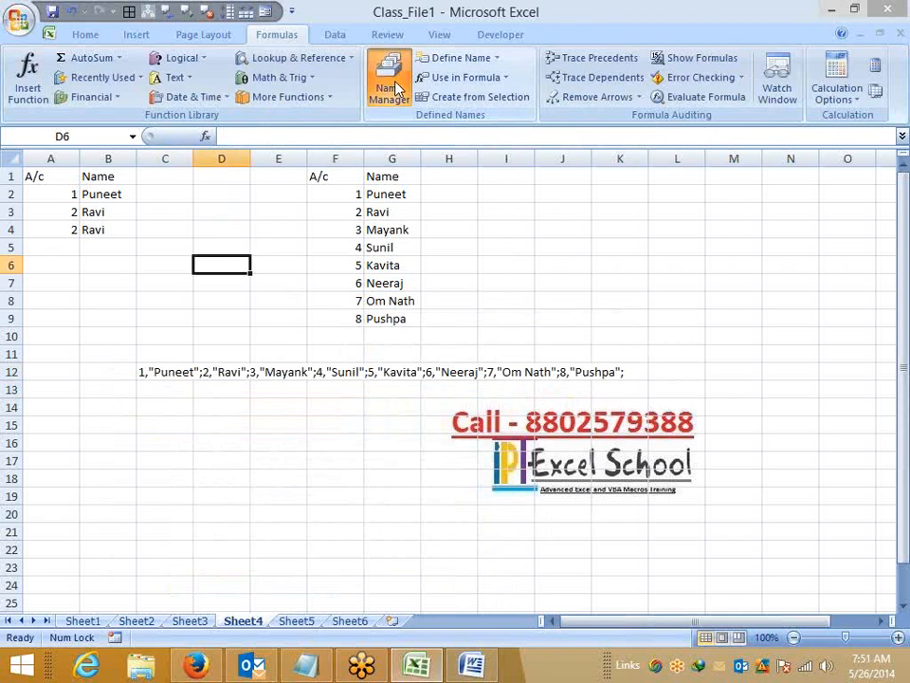
click(133, 151)
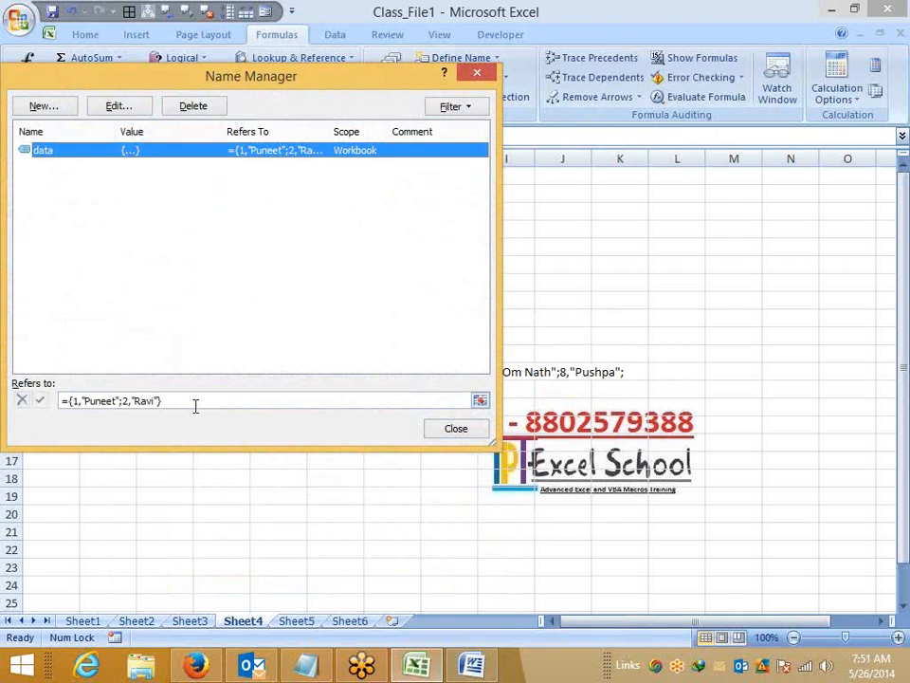
drag(157, 399, 76, 400)
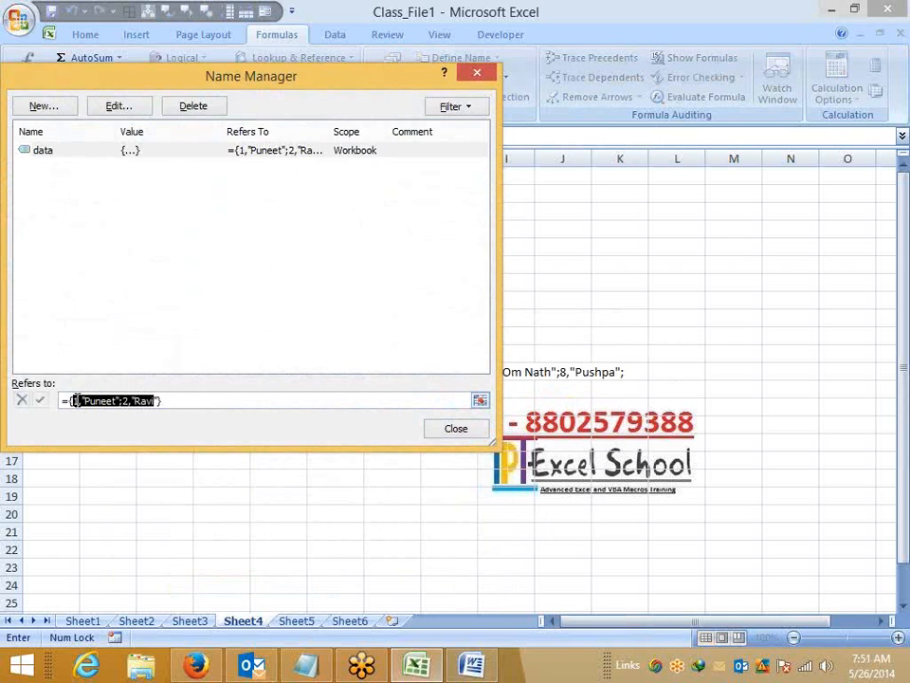
key(ctrl+v)
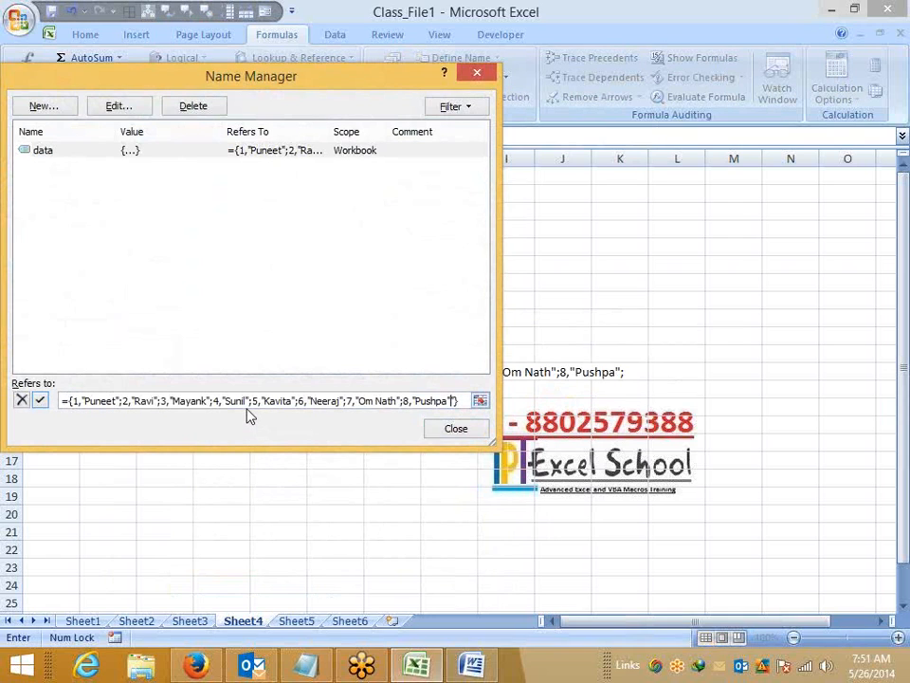
key(BackSpace)
click(40, 400)
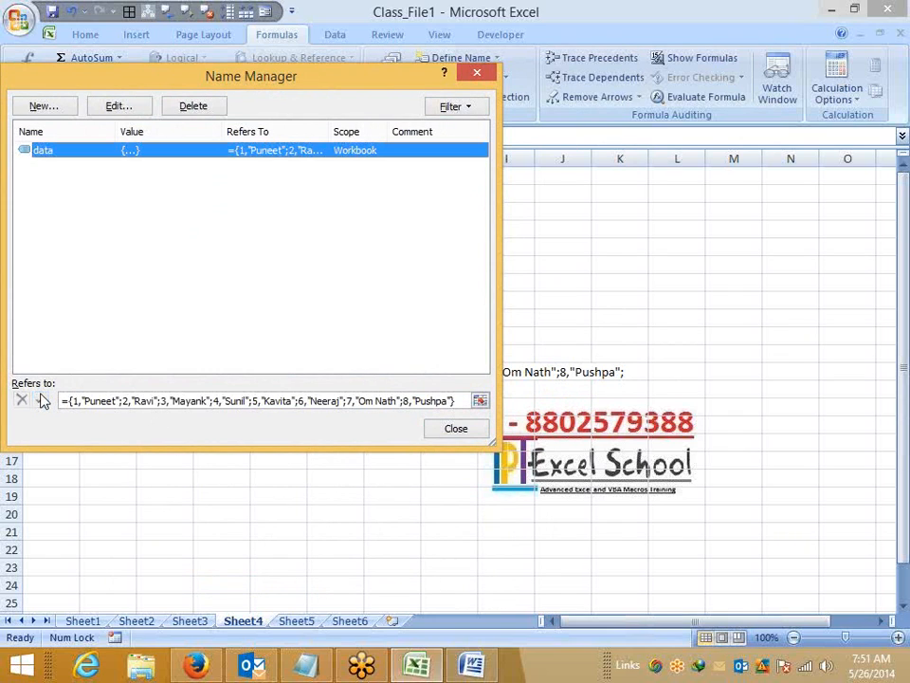
click(457, 428)
Enter the lookup value 5 in cell A1 of Sheet3
click(139, 374)
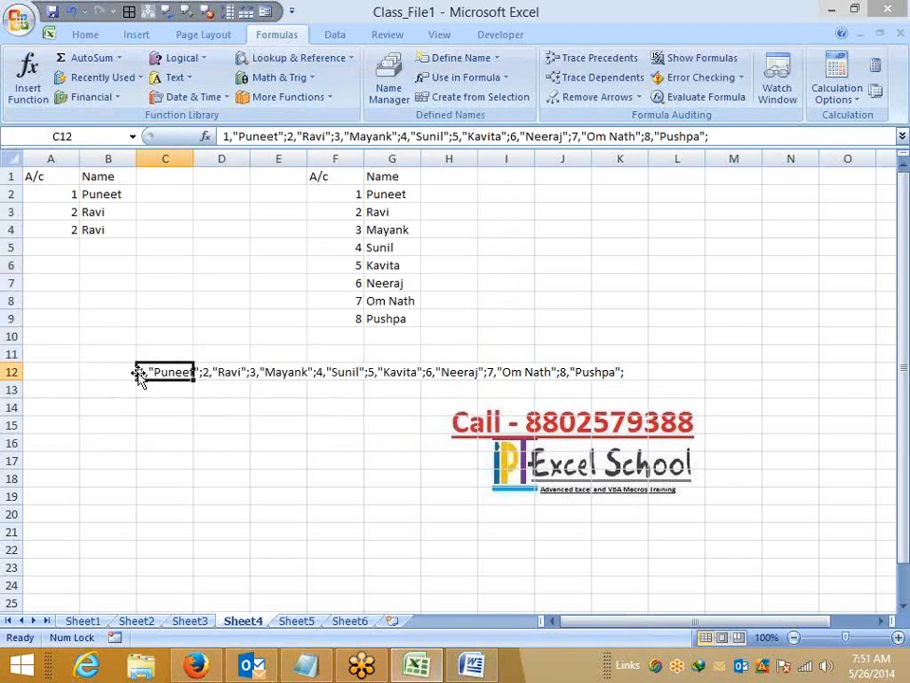
click(62, 266)
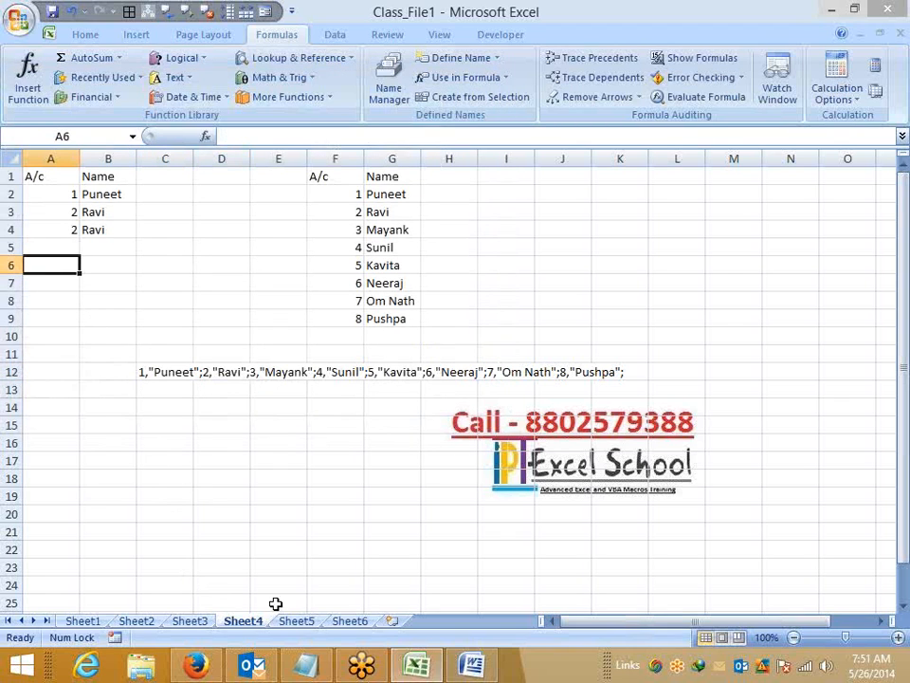
click(190, 620)
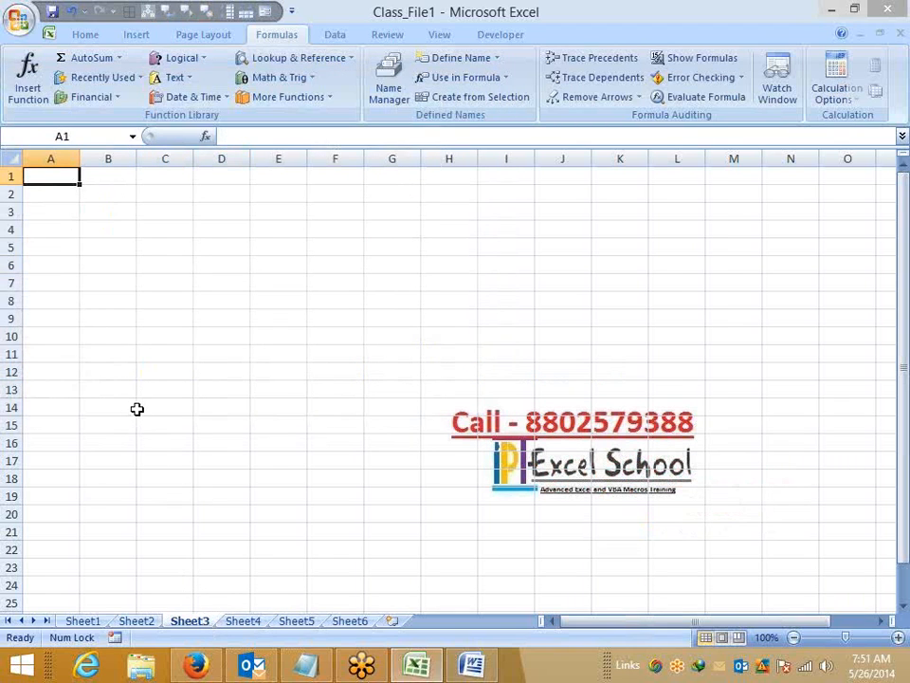
text(5)
key(Tab)
Enter =VLOOKUP(A1,data,2,0) in B1 to look up the name from the array constant
text(=vl)
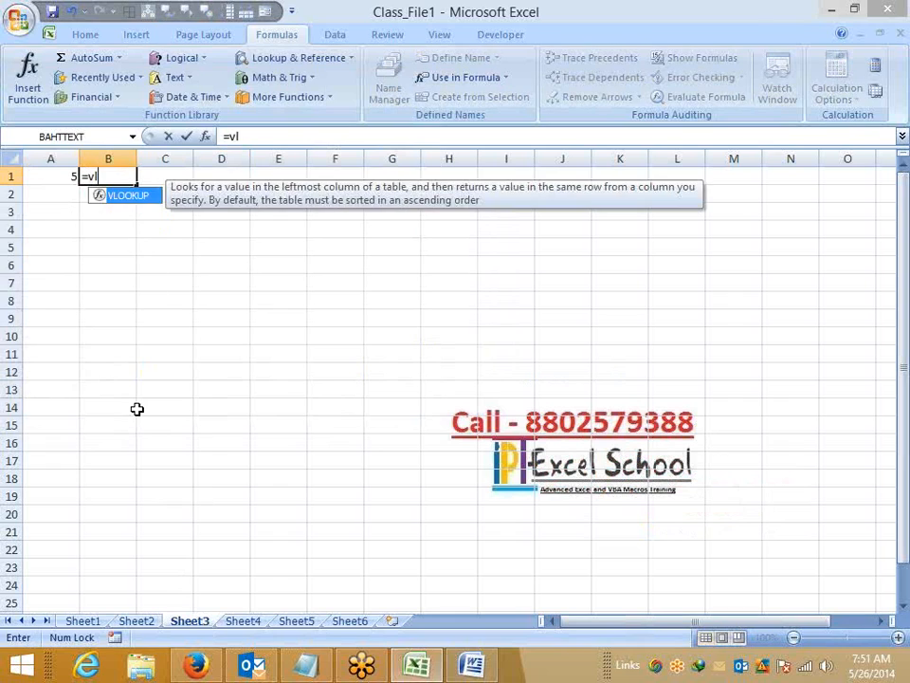
key(Tab)
key(Left)
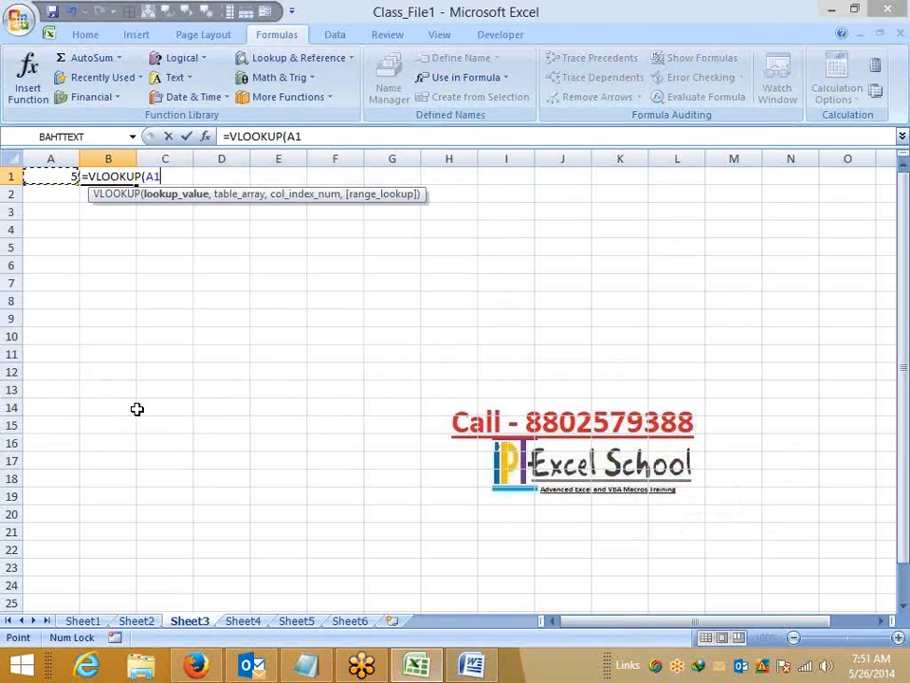
text(,data.)
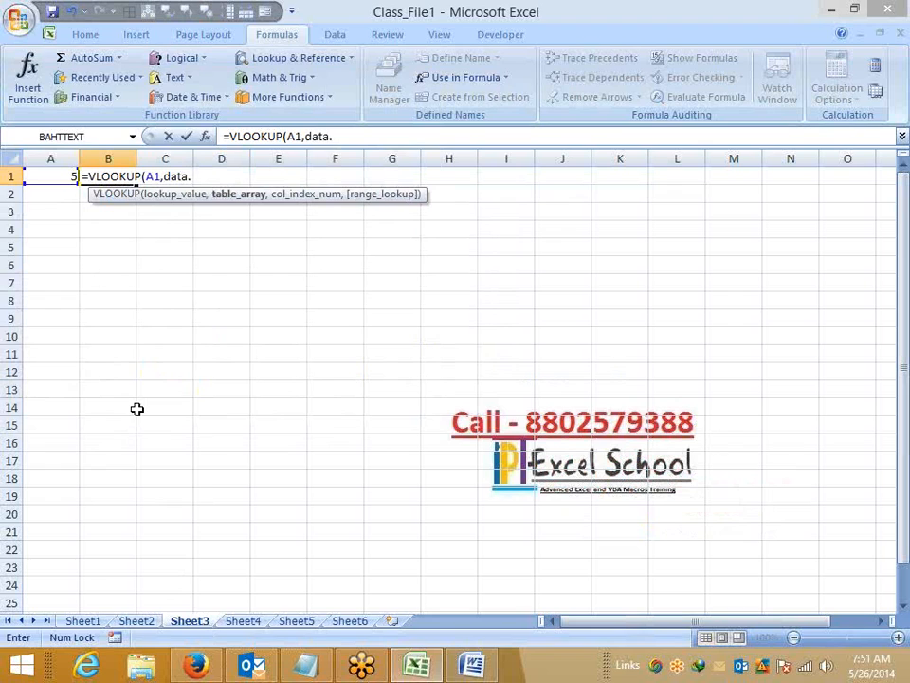
key(BackSpace)
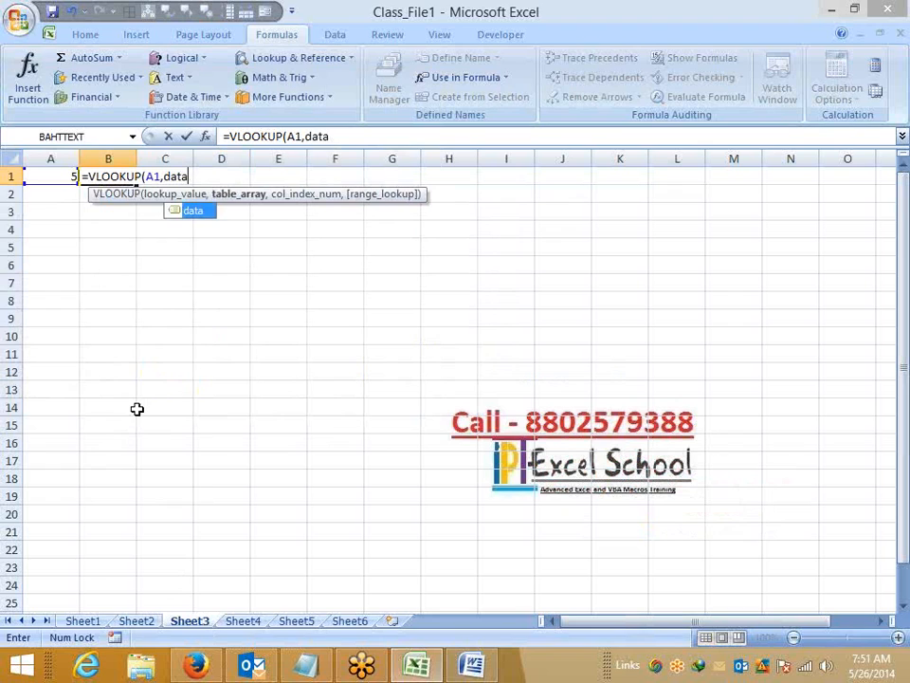
text(,2)
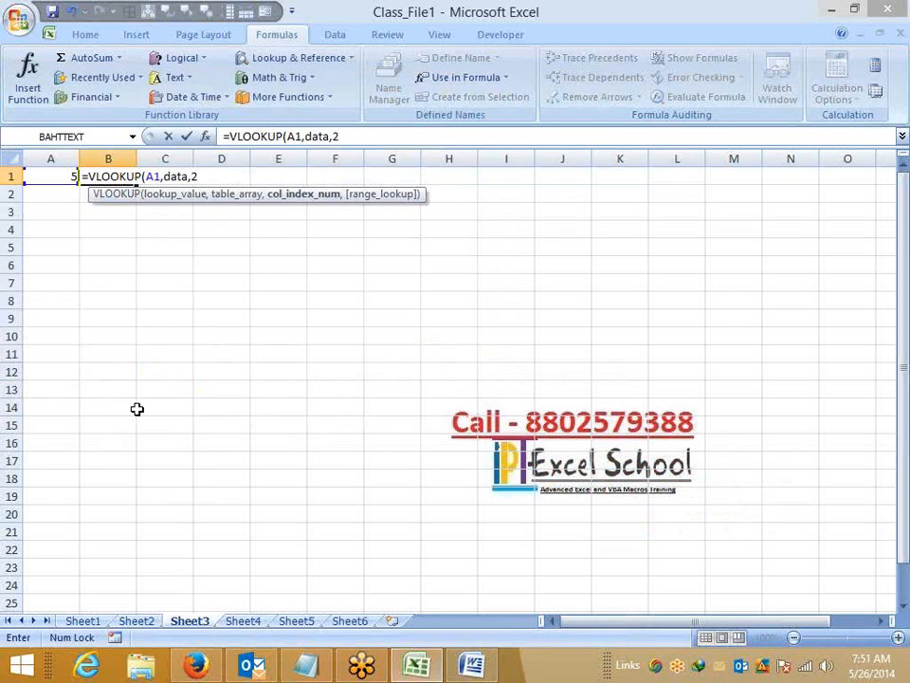
text(,0)
key(Return)
key(Up)
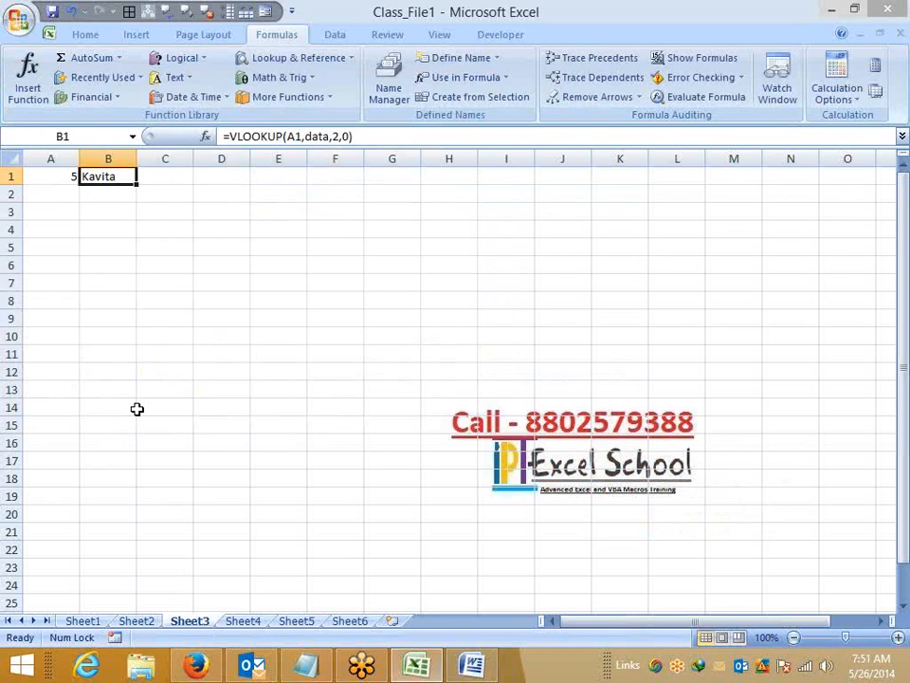
Enter the formula =data in cell A3
key(Down)
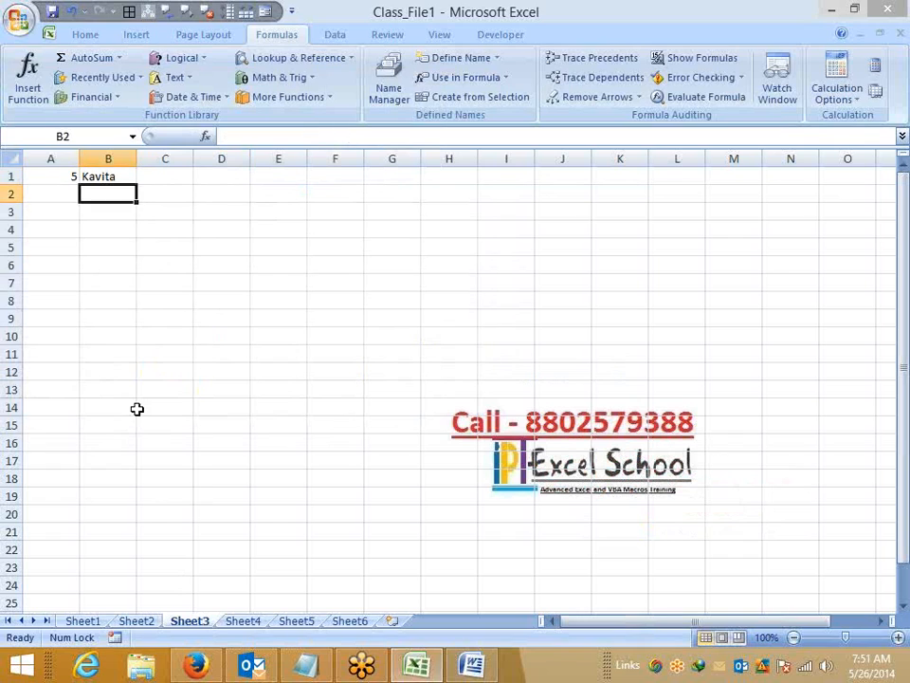
key(Down)
key(Left)
text(dat)
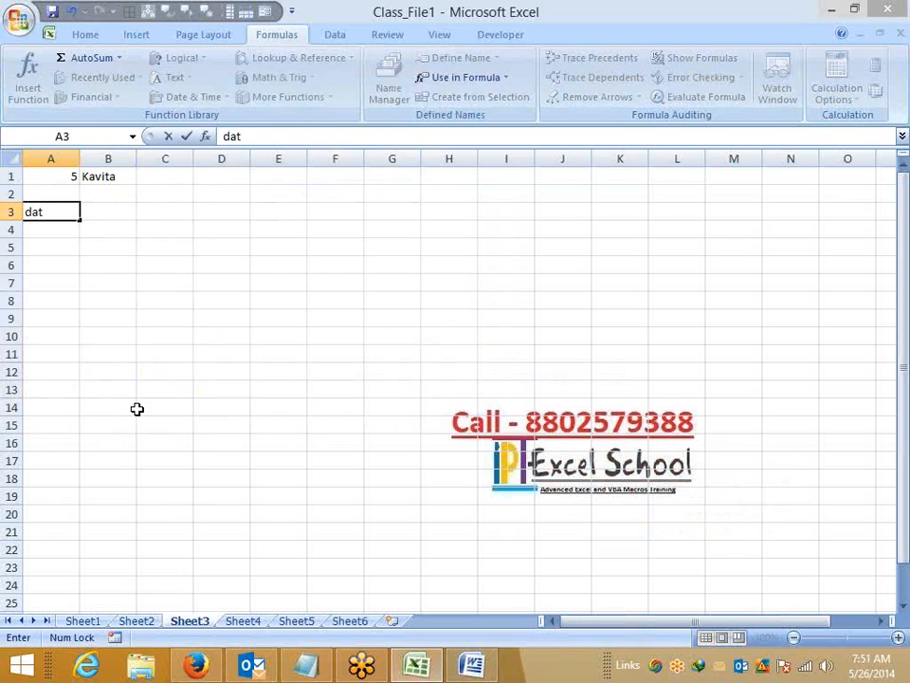
key(BackSpace)
key(BackSpace)
key(BackSpace)
text(=)
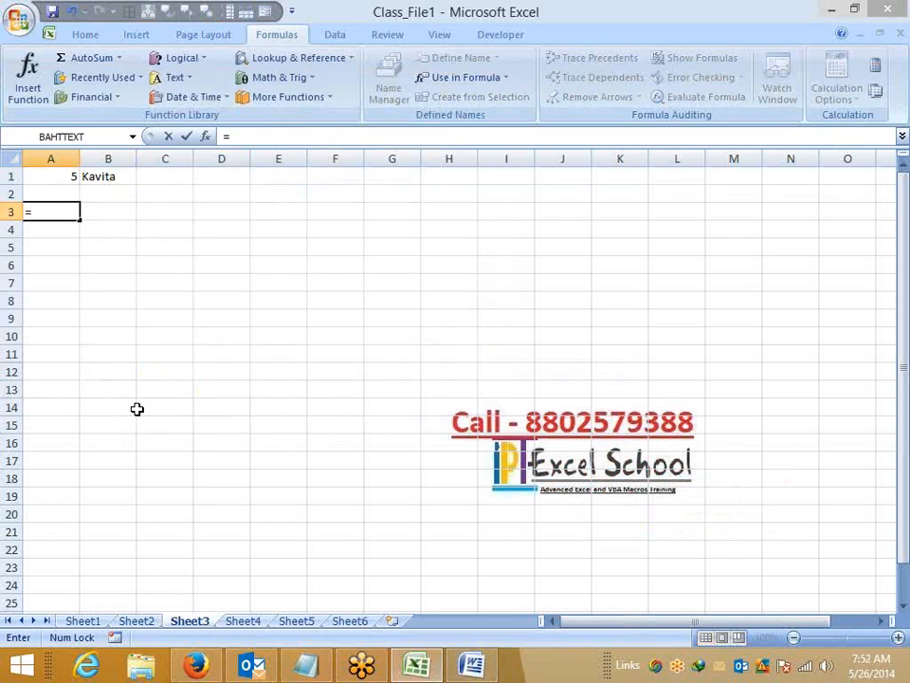
text(date)
key(Return)
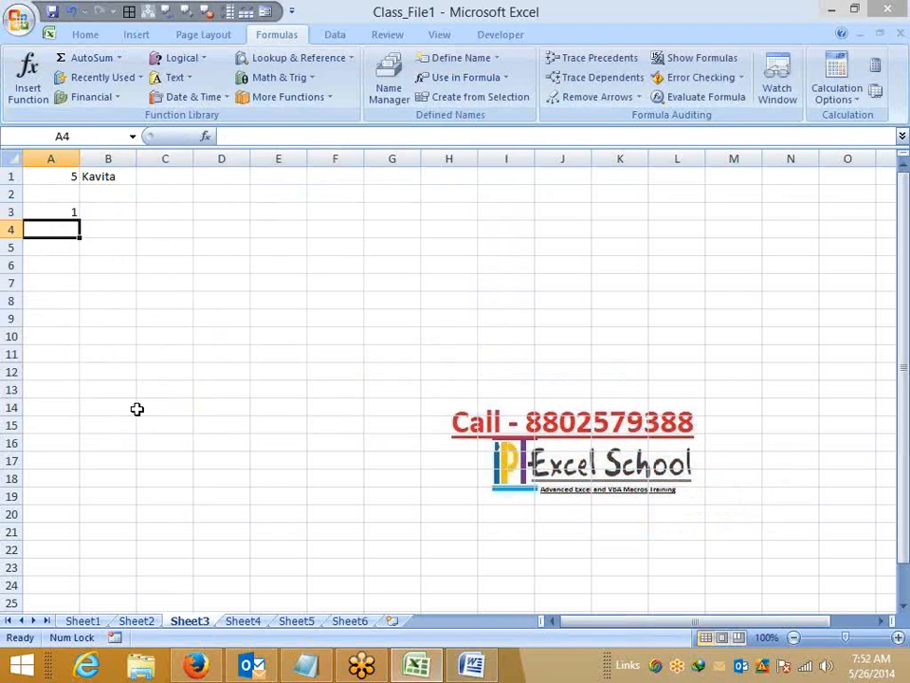
Fill the range A3:B15 with =data as a multi-cell array formula to list the array constant's numbers and names
key(Up)
key(shift+Right)
key(shift+Down)
key(shift+Down)
key(shift+Down)
key(shift+Down)
key(shift+Down)
key(shift+Down)
key(shift+Down)
key(shift+Down)
key(shift+Down)
key(shift+Down)
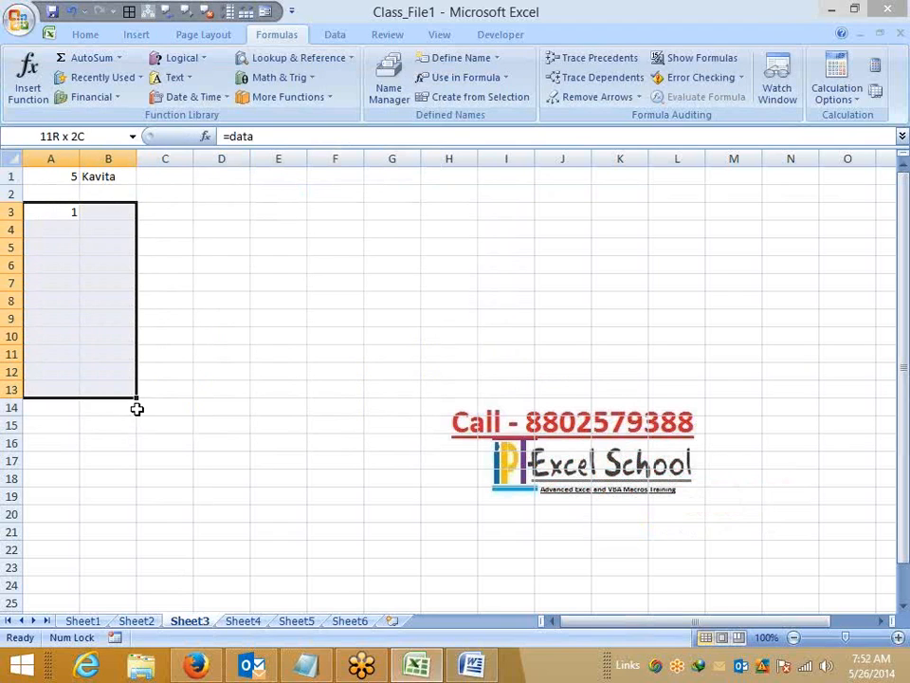
key(shift+Down)
key(shift+Down)
key(F2)
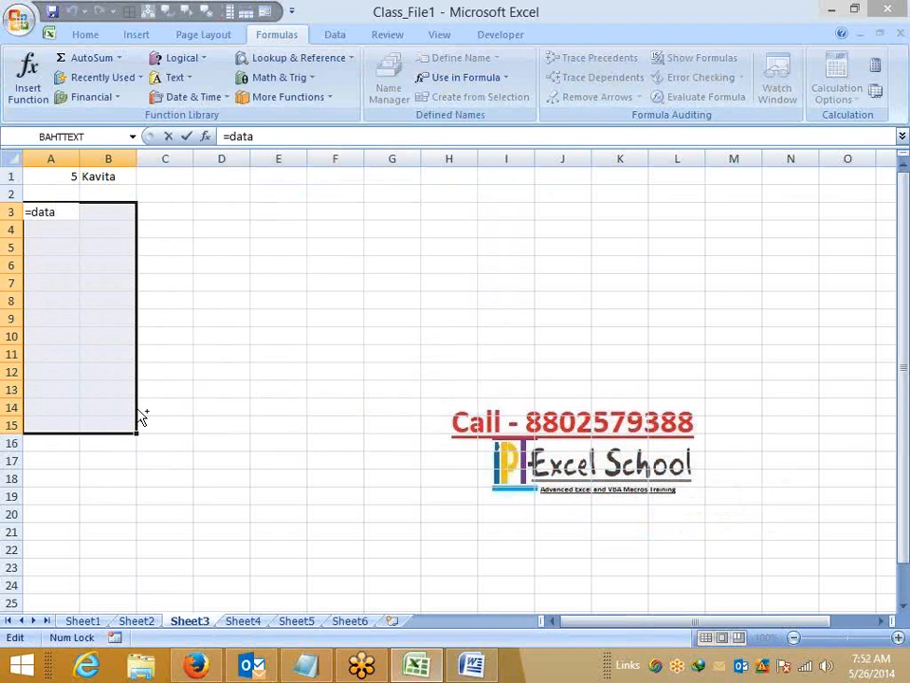
key(ctrl+shift+Return)
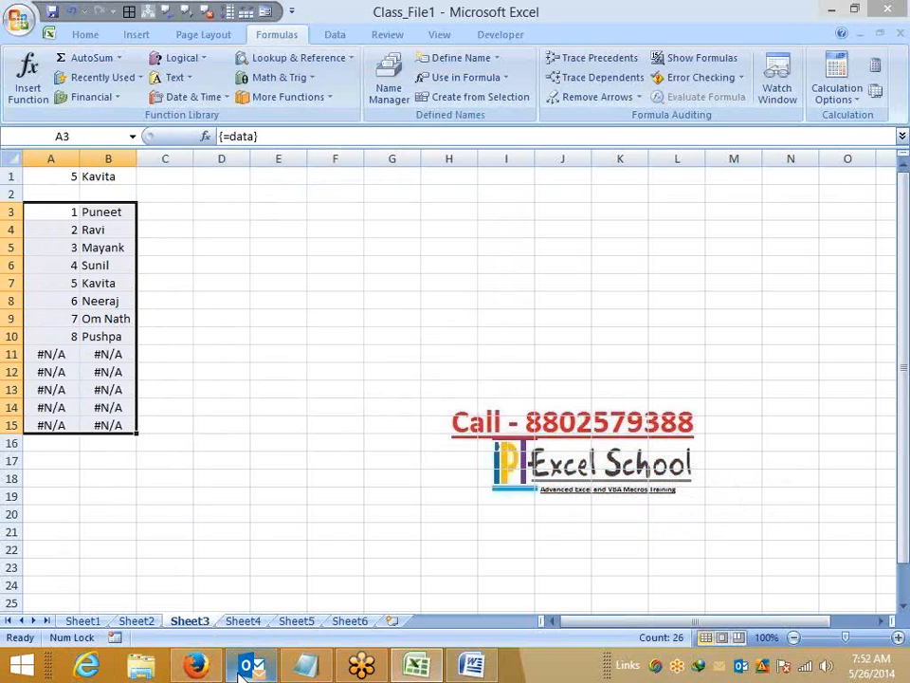
Switch to Firefox, load google.co.in in a new tab and search for "array"
click(198, 667)
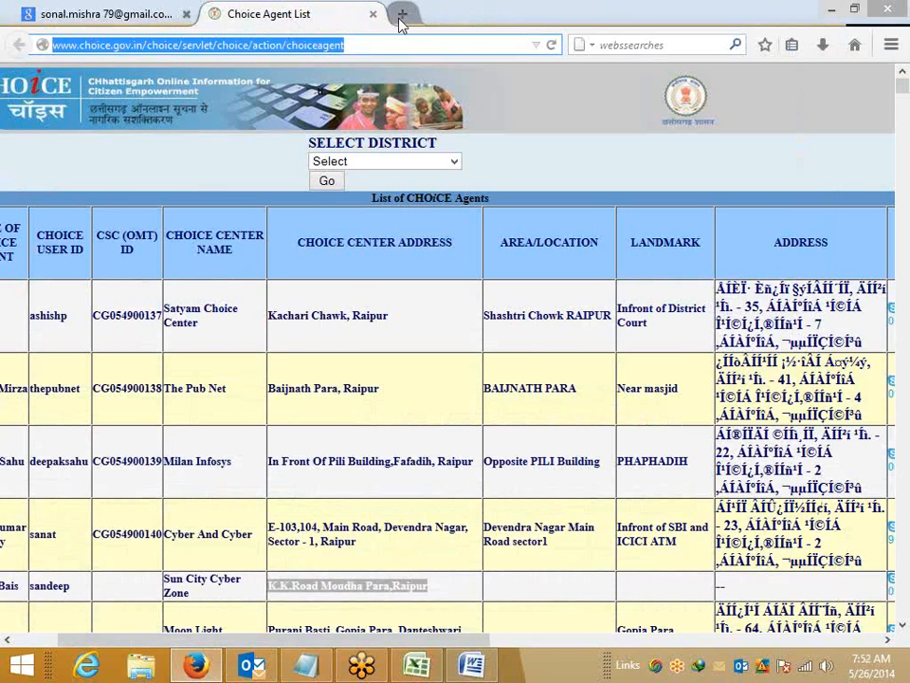
click(403, 16)
text(google.co.in/)
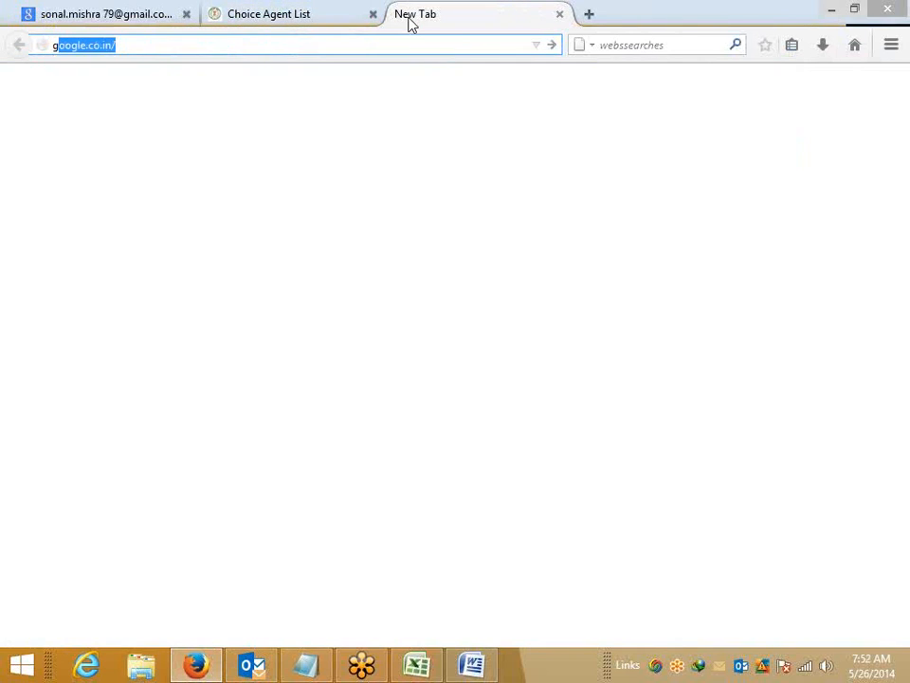
key(Return)
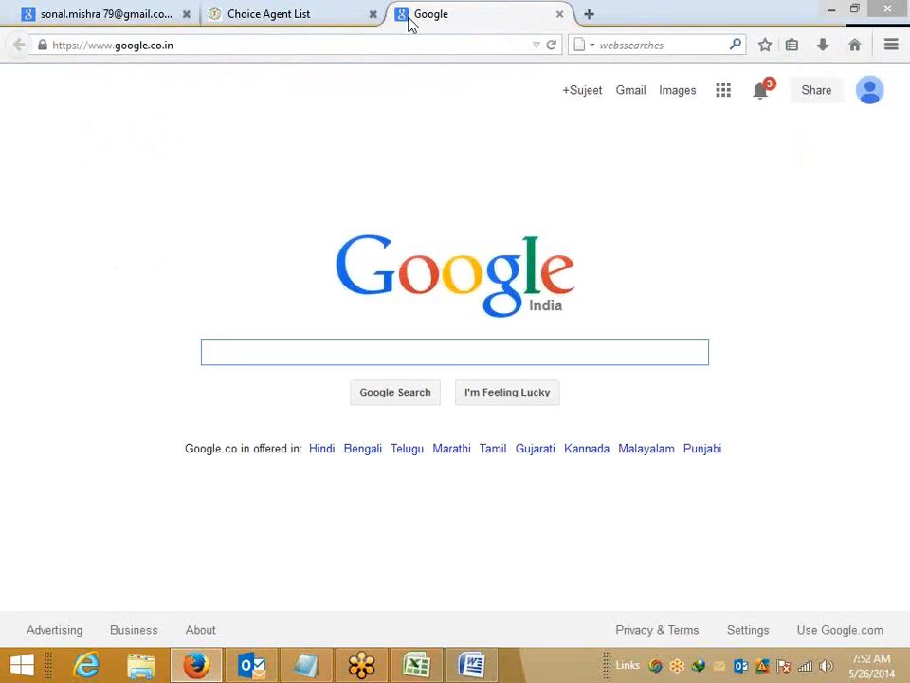
text(arra)
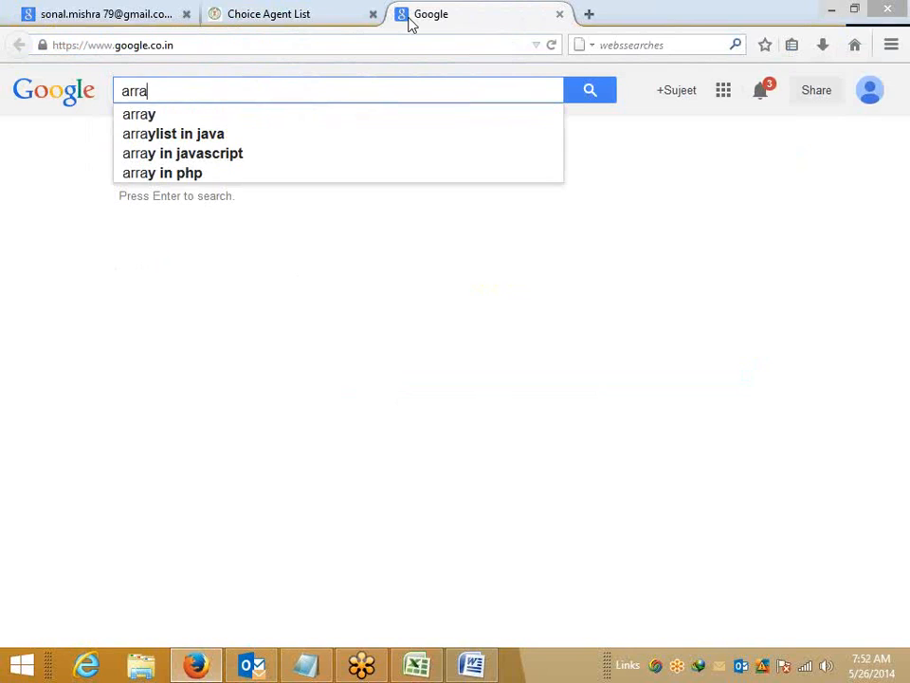
text(y)
key(Return)
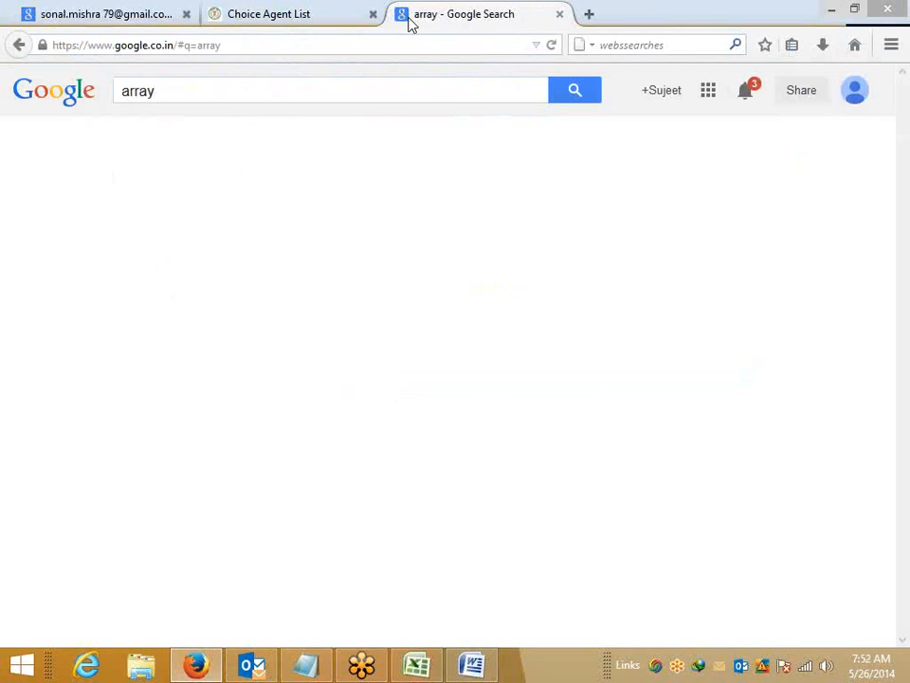